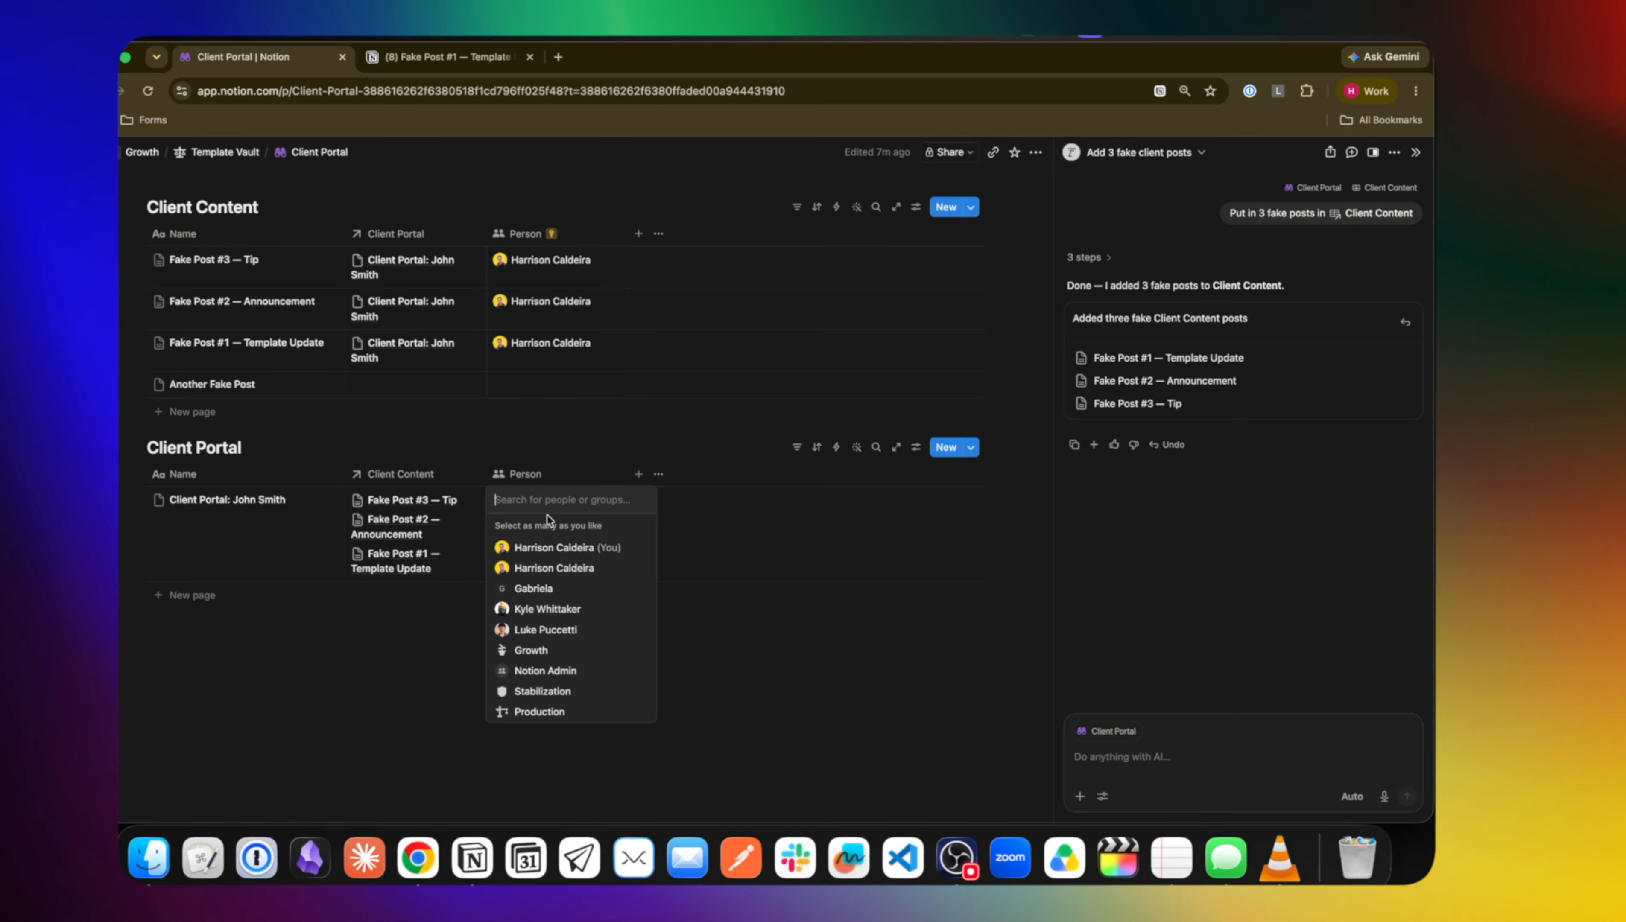
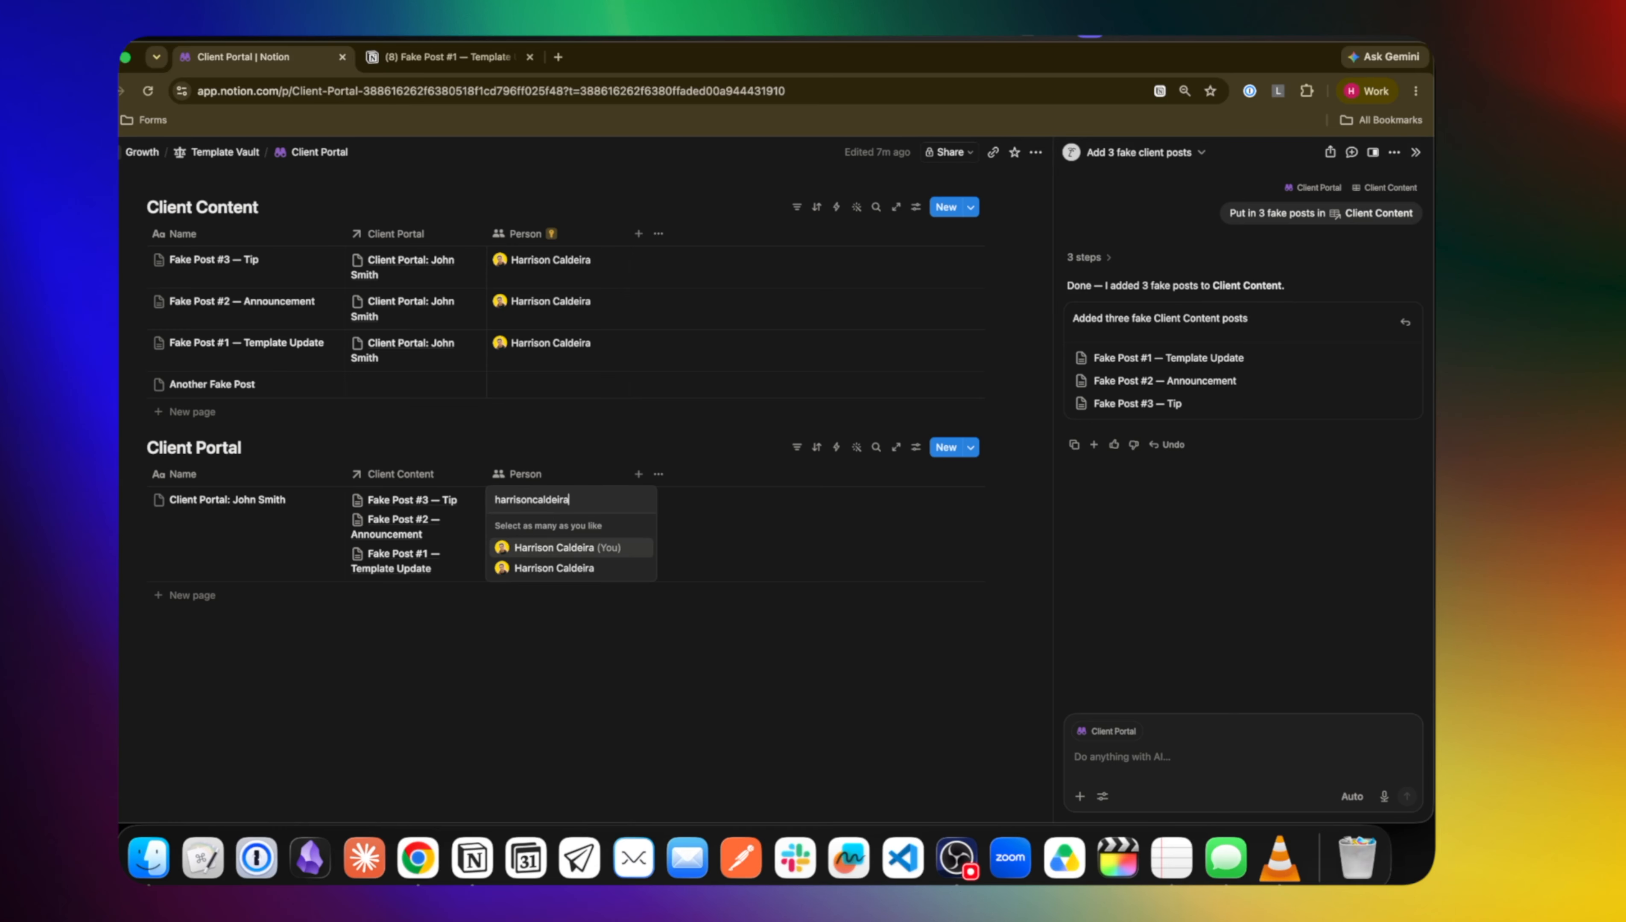
Dismiss the person picker without assigning anyone and open the Client Portal database as a full page
{"action": "key", "text": "Escape"}
{"action": "key", "text": "Escape"}
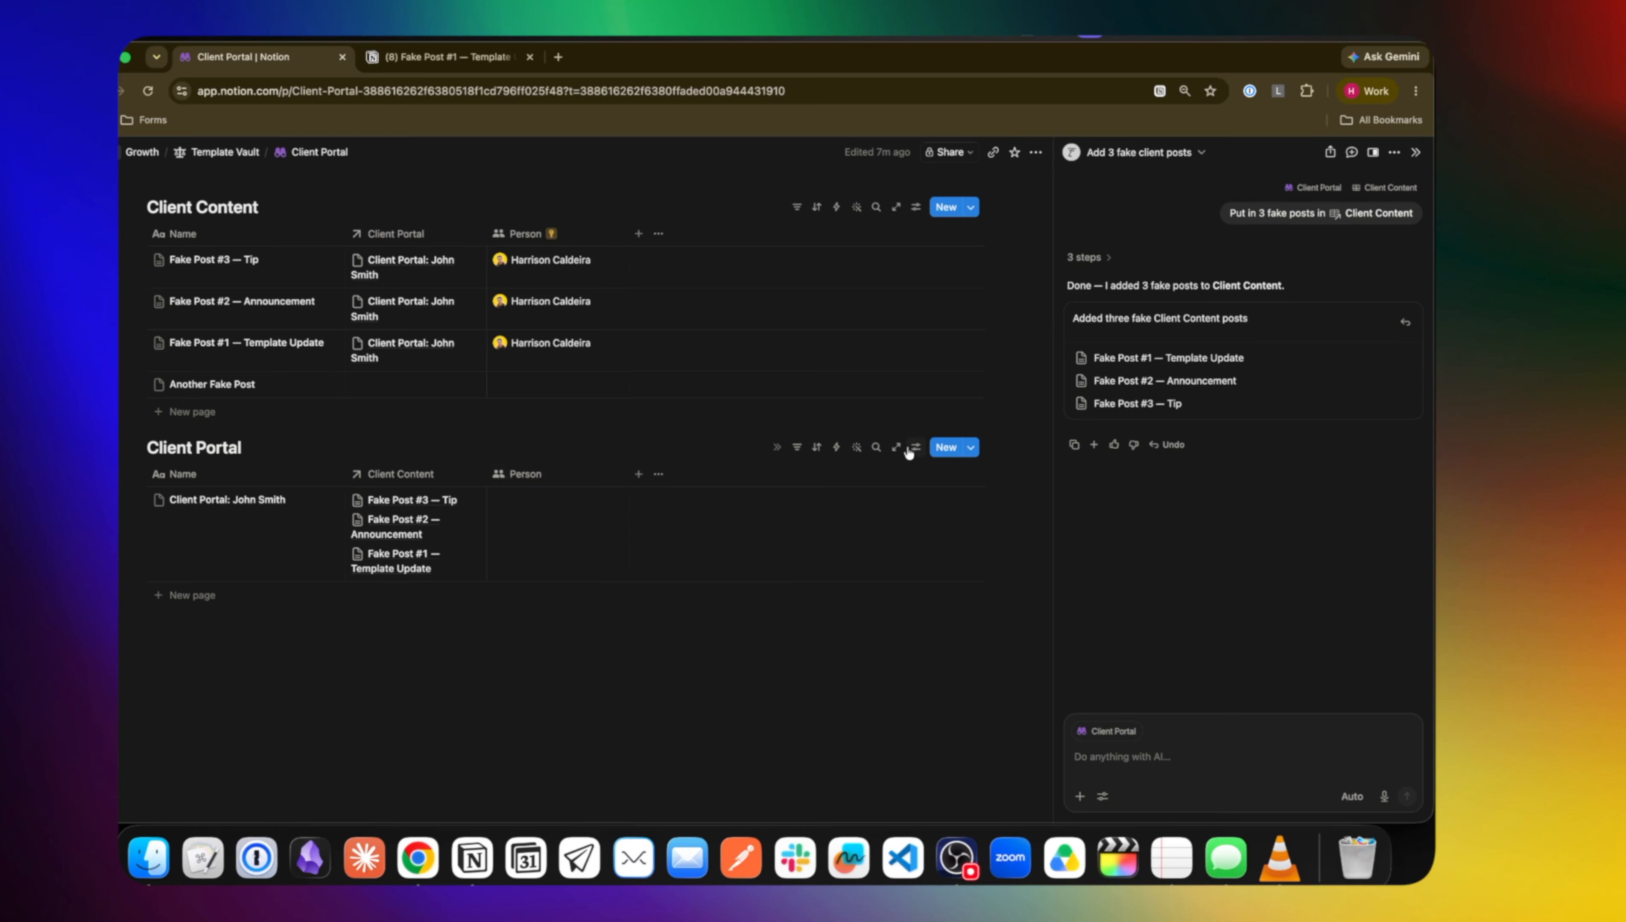
{"action": "left_click", "coordinate": [897, 449]}
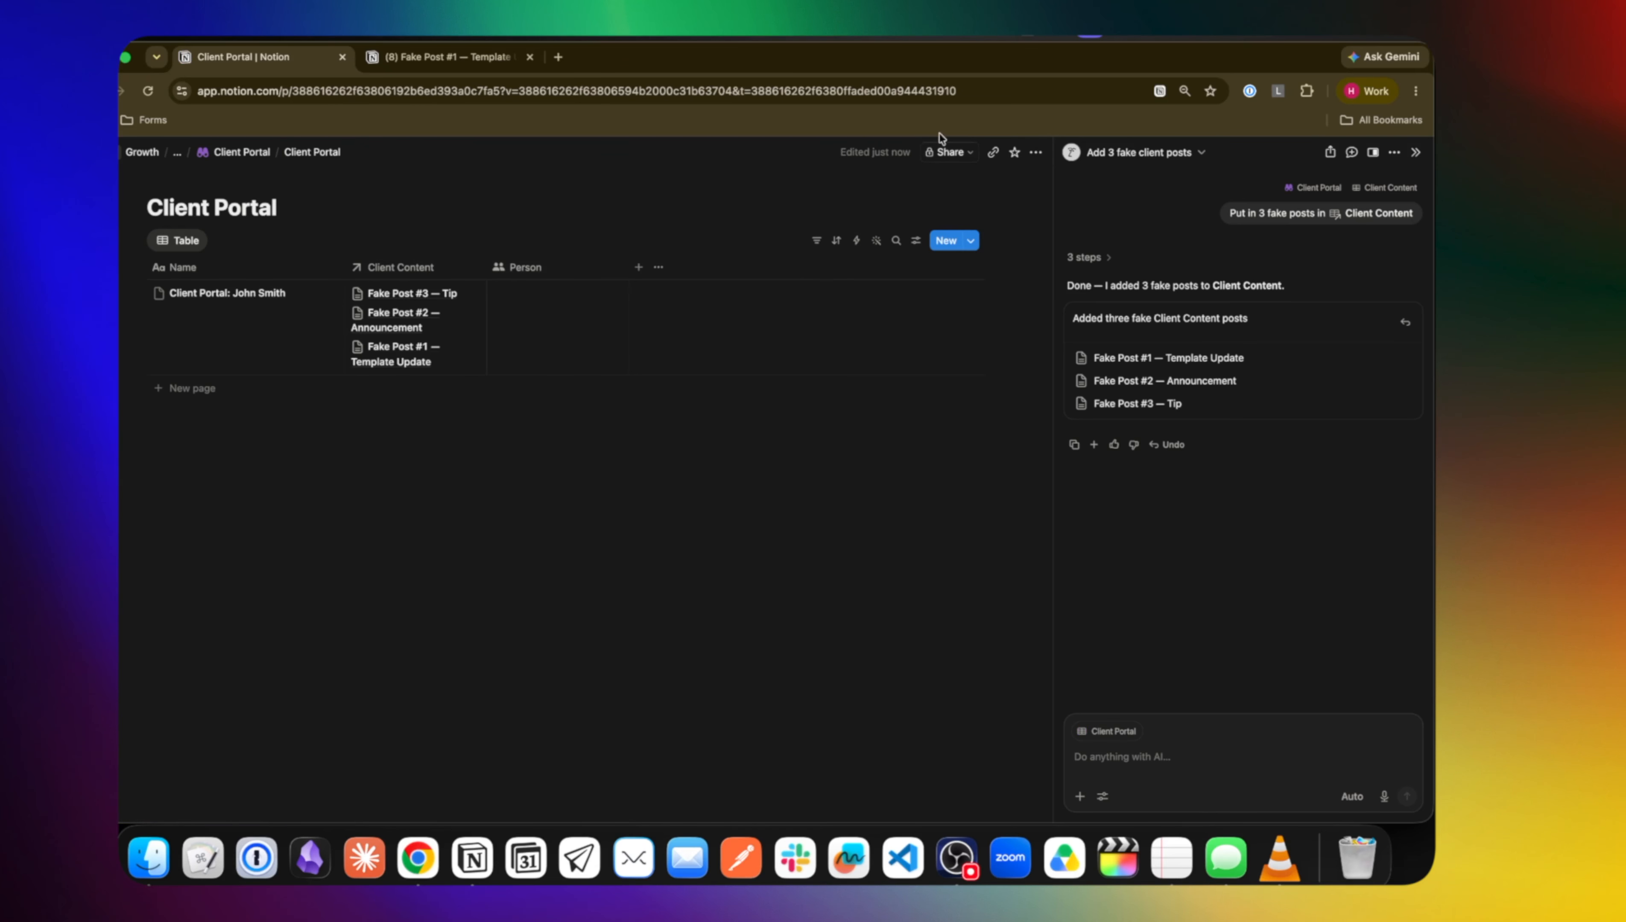
Add a page-level access rule giving anyone in the Person property edit access, then go back
{"action": "left_click", "coordinate": [948, 152]}
{"action": "left_click", "coordinate": [800, 413]}
{"action": "left_click", "coordinate": [771, 466]}
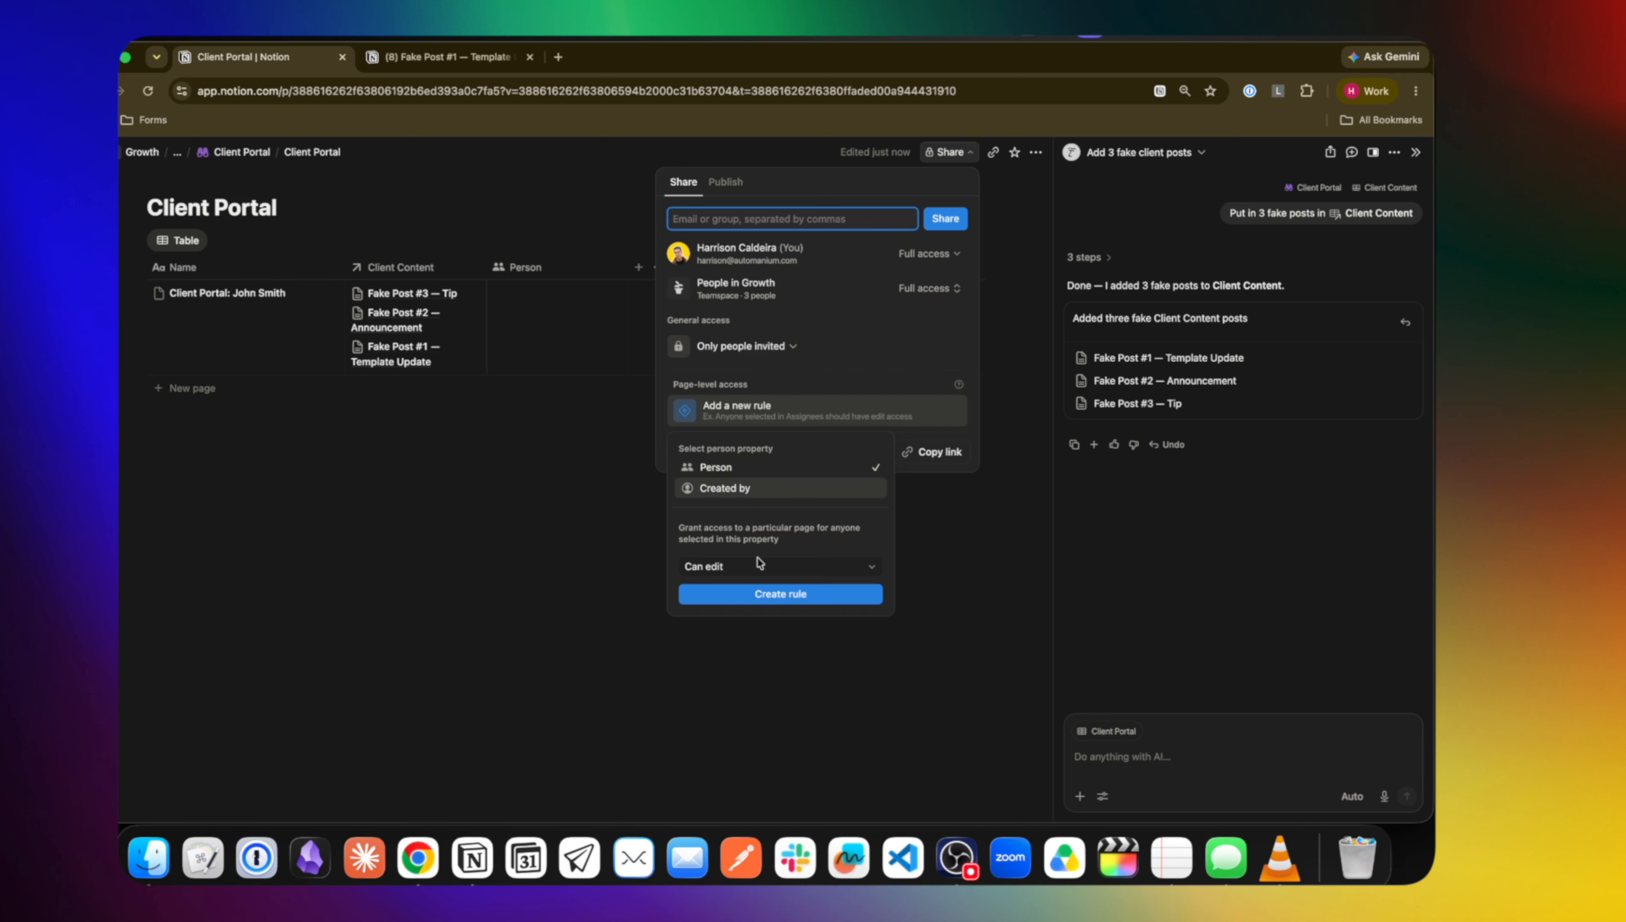
{"action": "left_click", "coordinate": [760, 596]}
{"action": "left_click", "coordinate": [548, 465]}
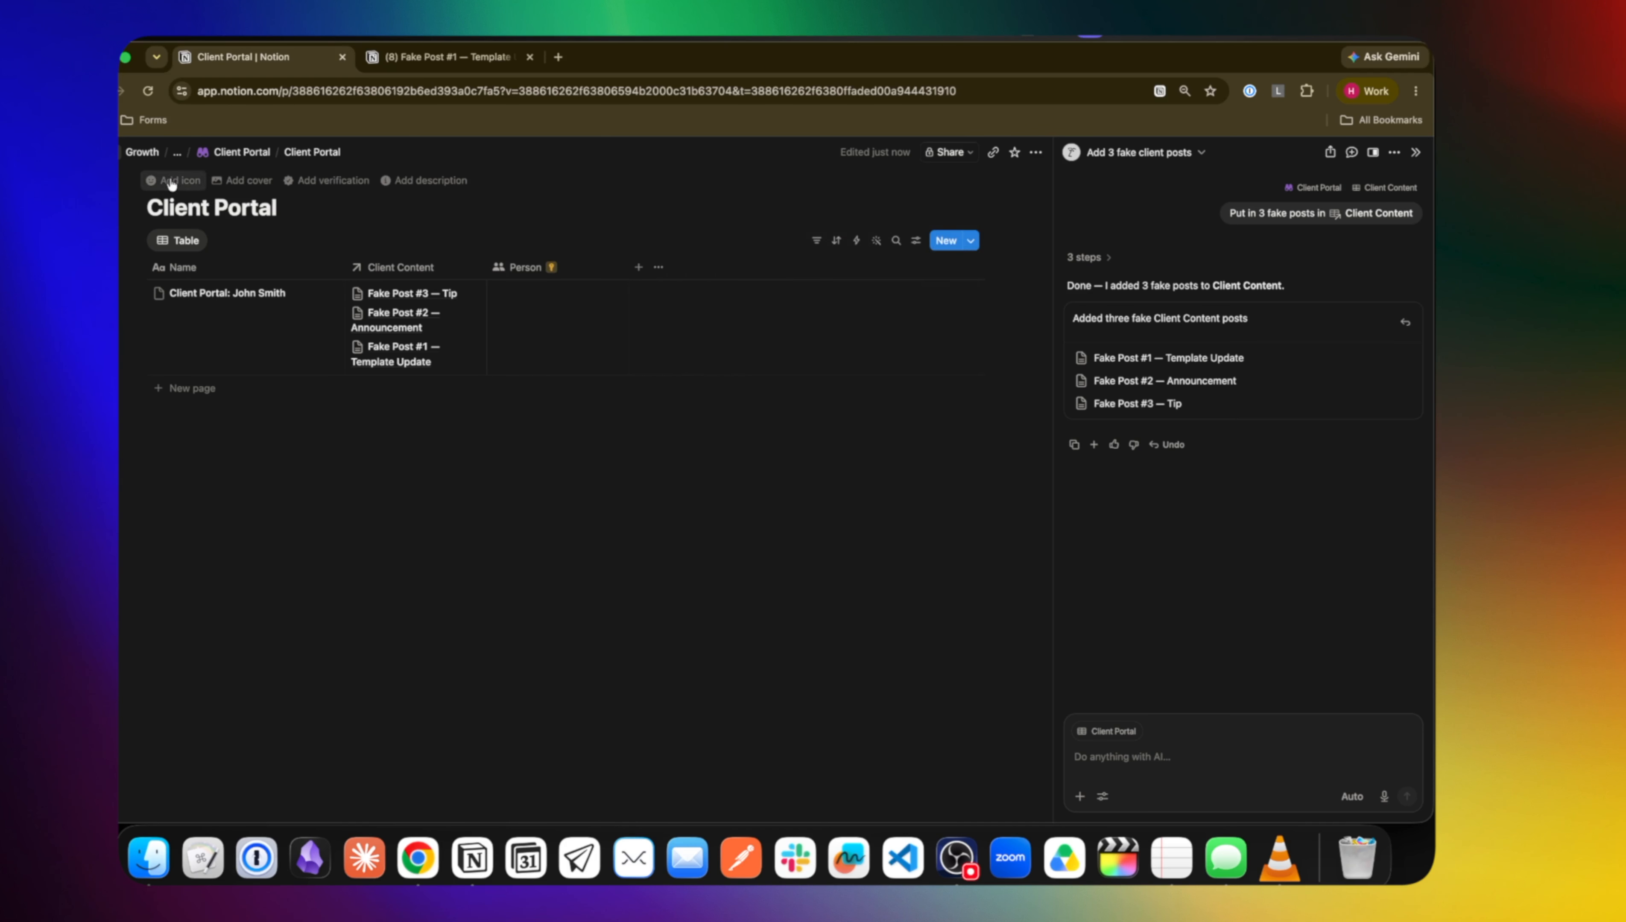
{"action": "key", "text": "super+["}
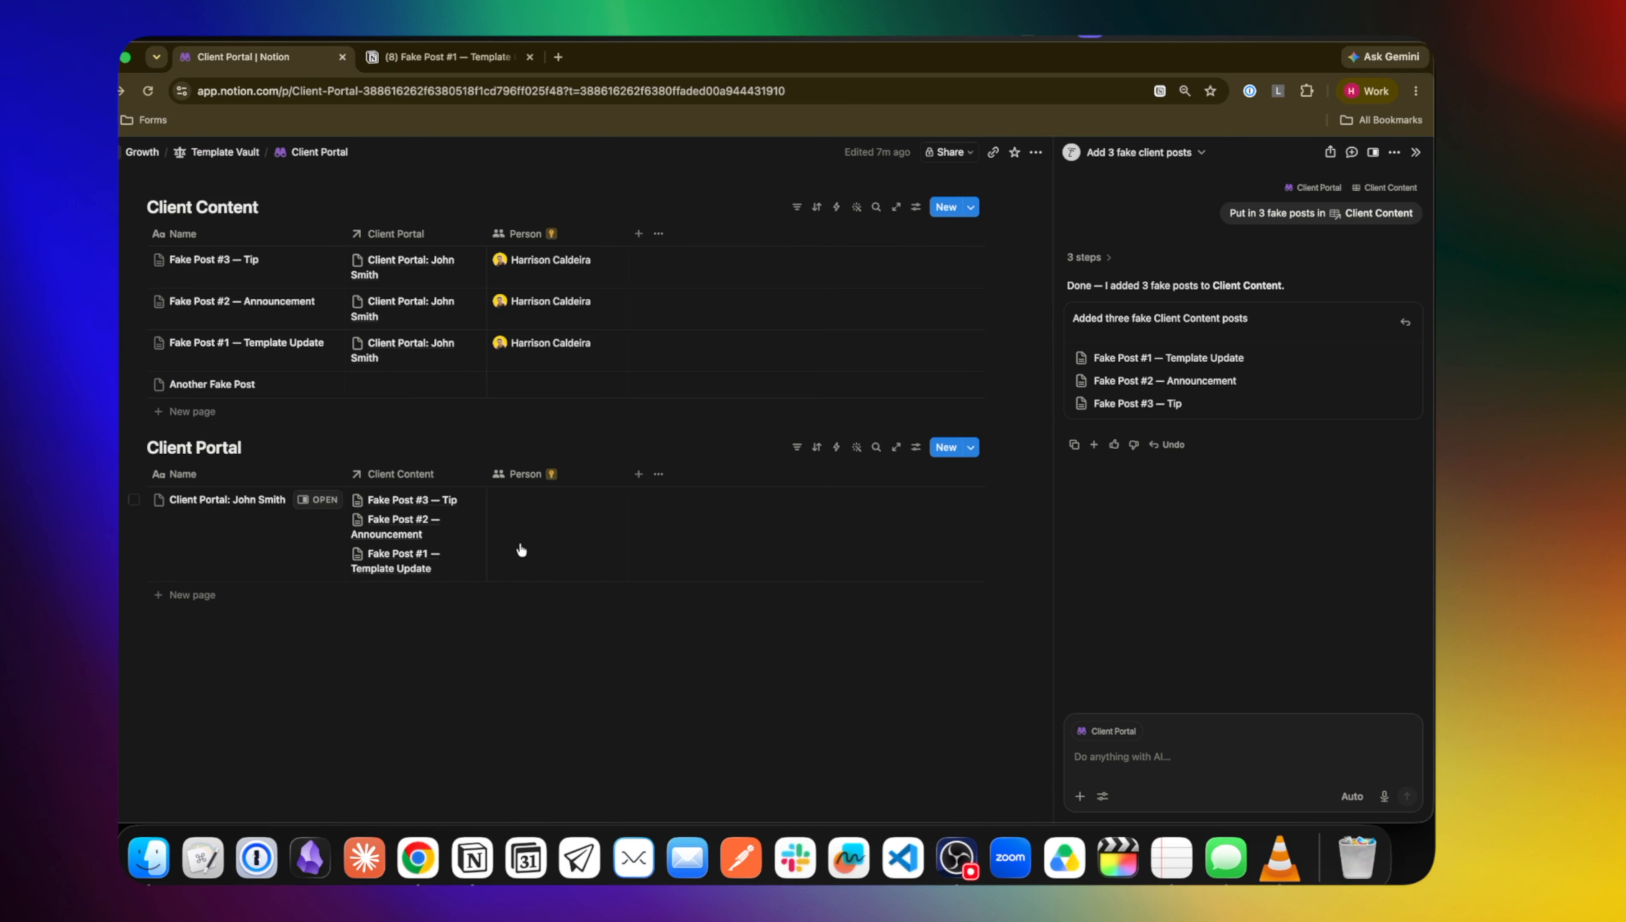
{"action": "mouse_move", "coordinate": [554, 243]}
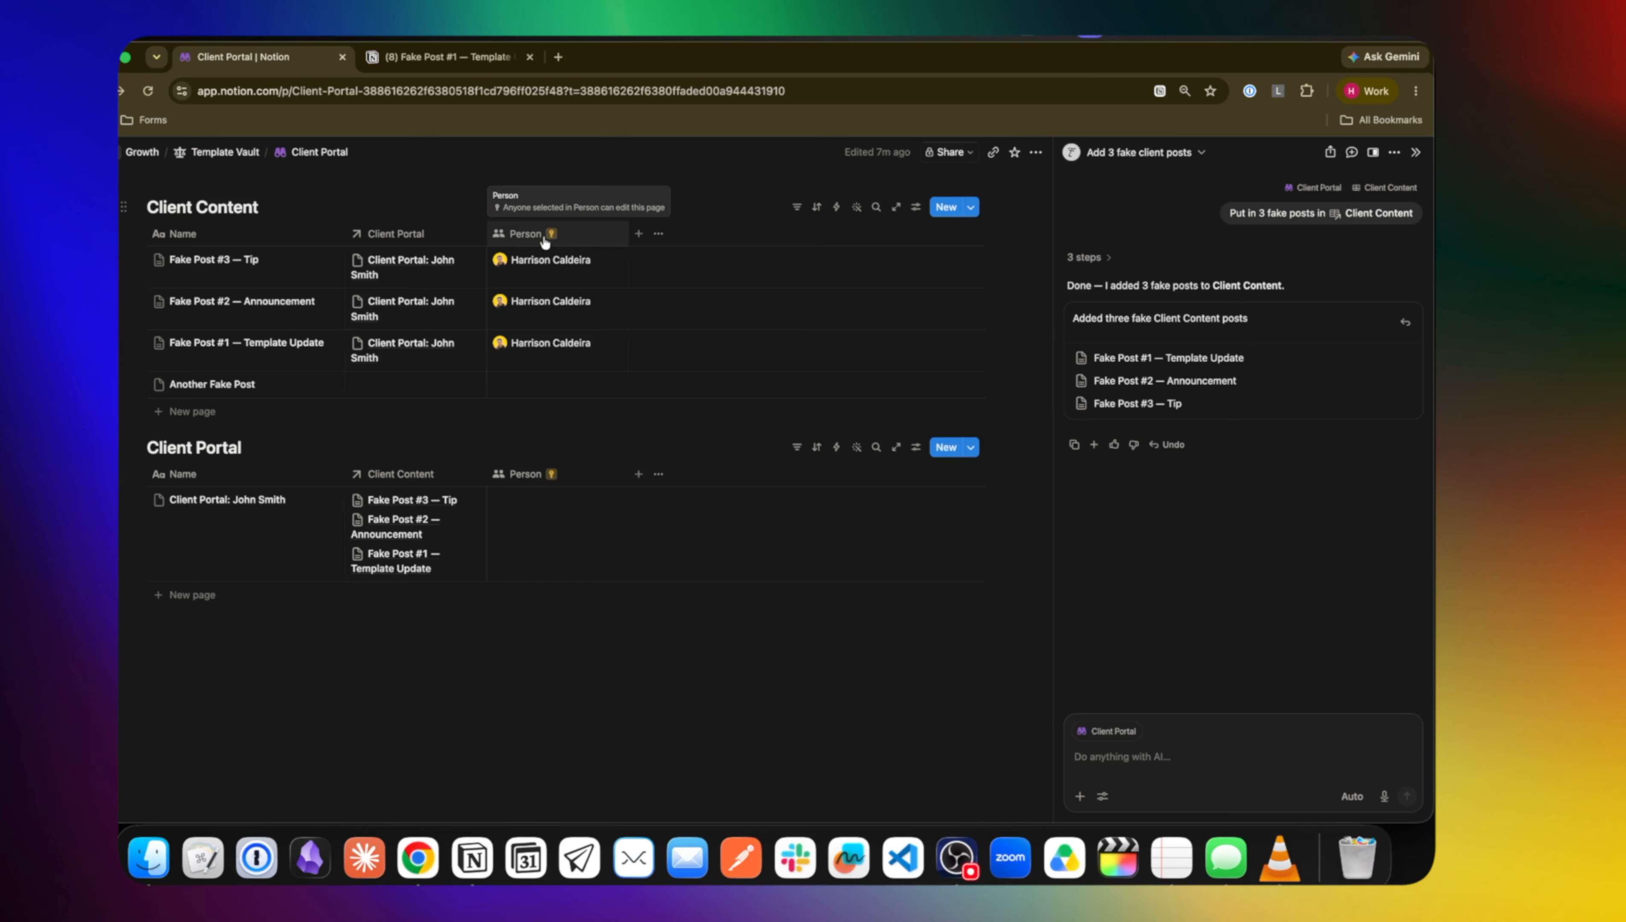
Invite the client's e-mail as a page-only guest in John Smith's Person cell, then reload the other tab
{"action": "left_click", "coordinate": [541, 545]}
{"action": "left_click", "coordinate": [552, 597]}
{"action": "left_click", "coordinate": [720, 527]}
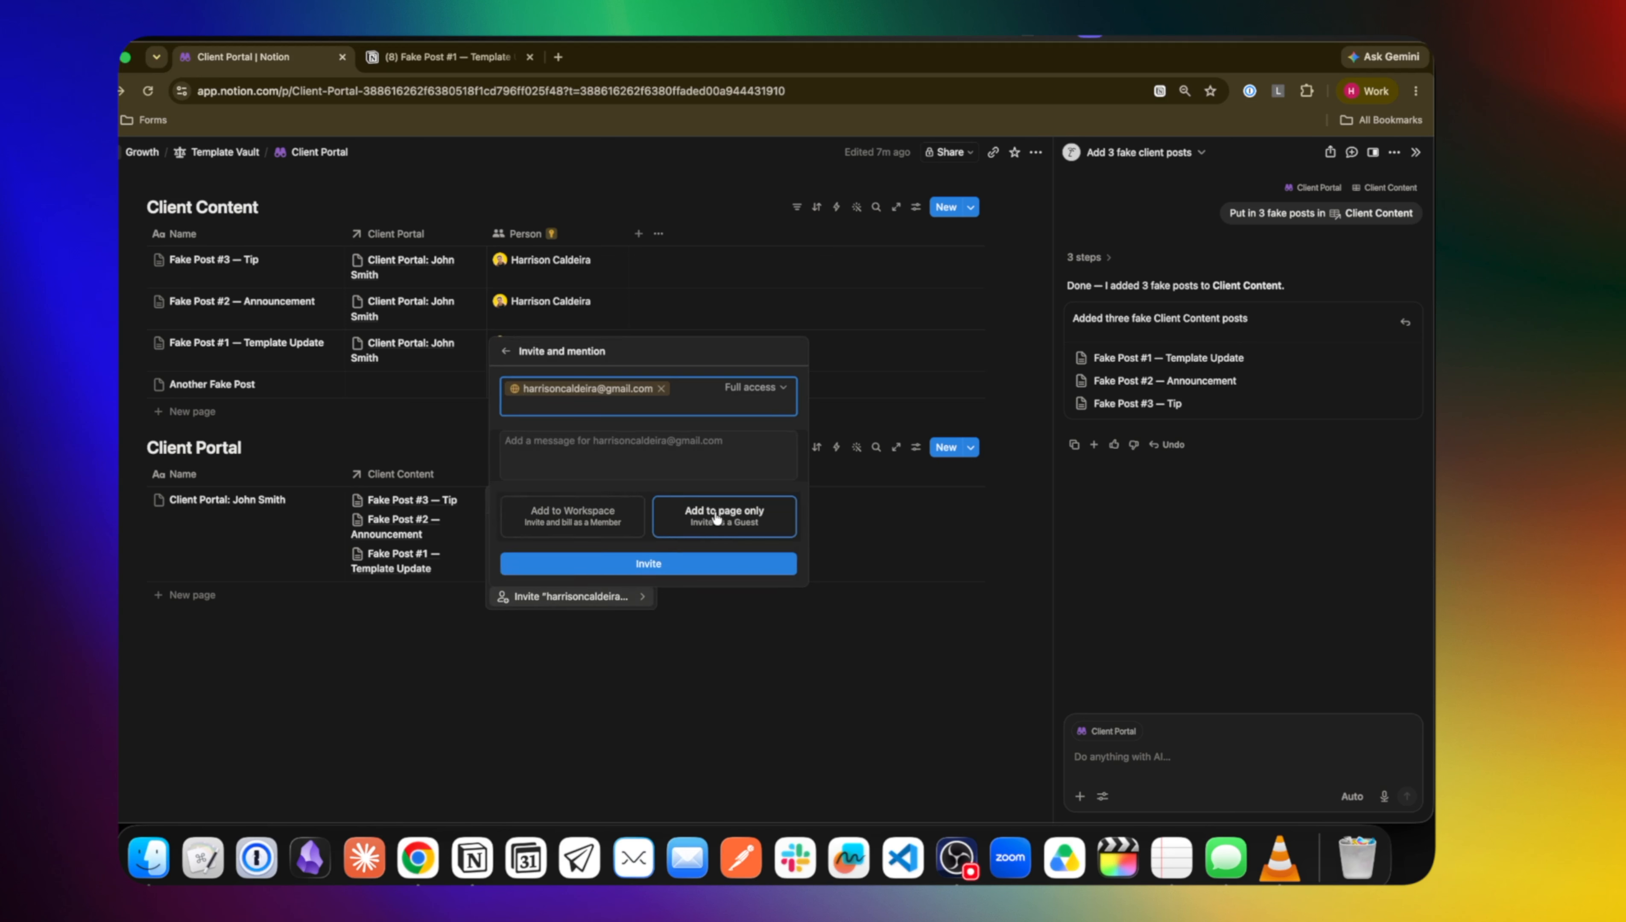
{"action": "left_click", "coordinate": [714, 564]}
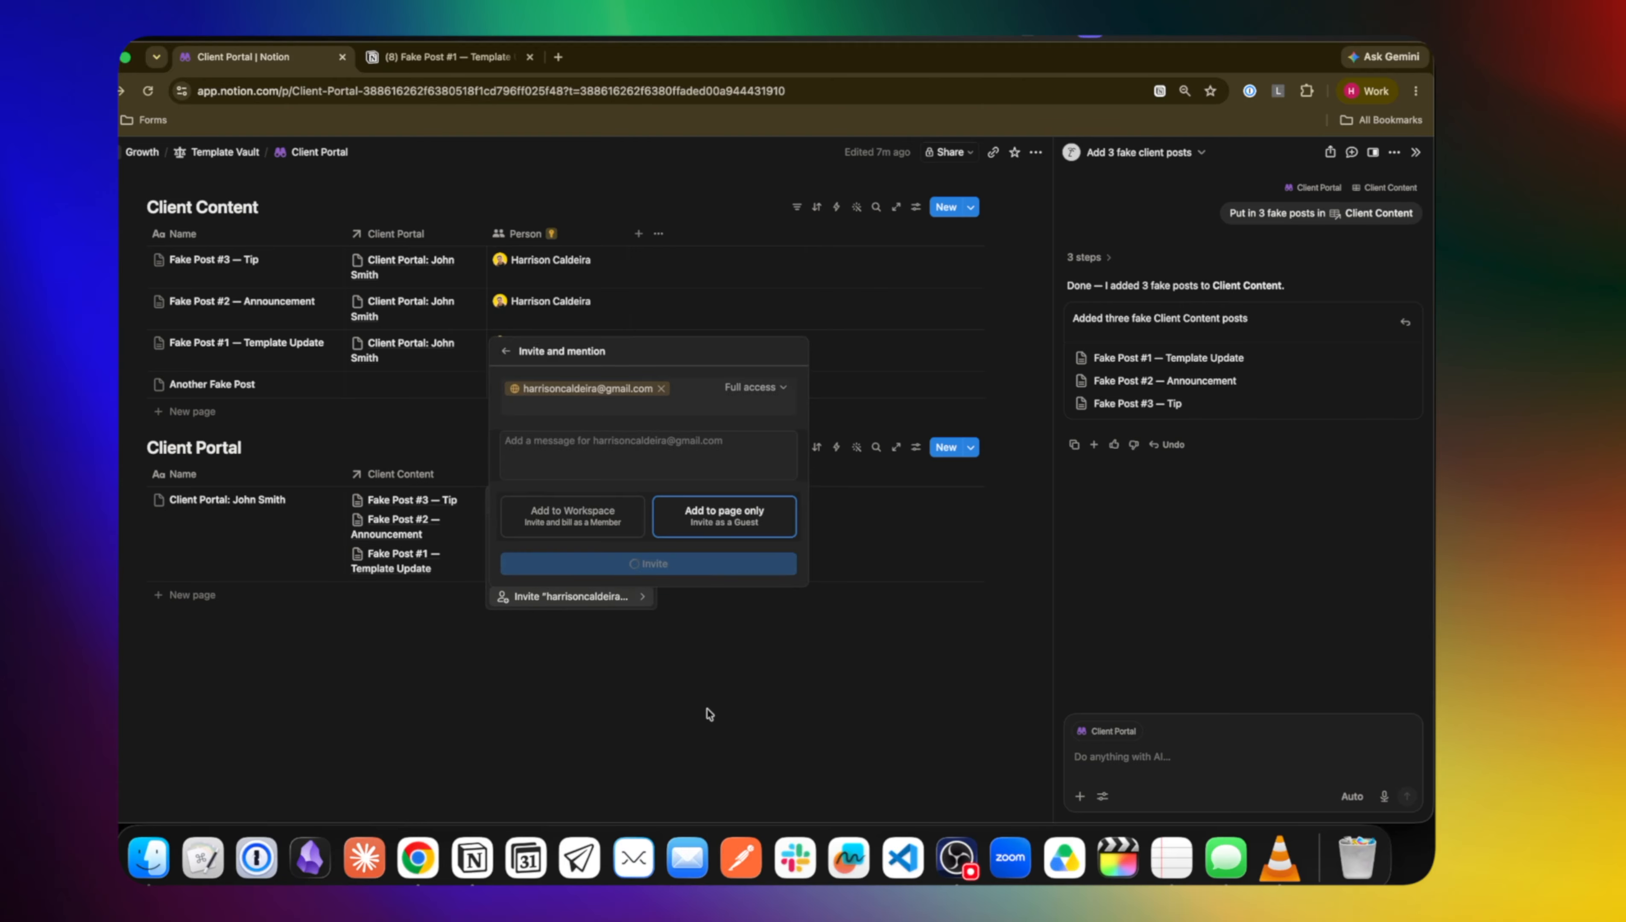
{"action": "key", "text": "Escape"}
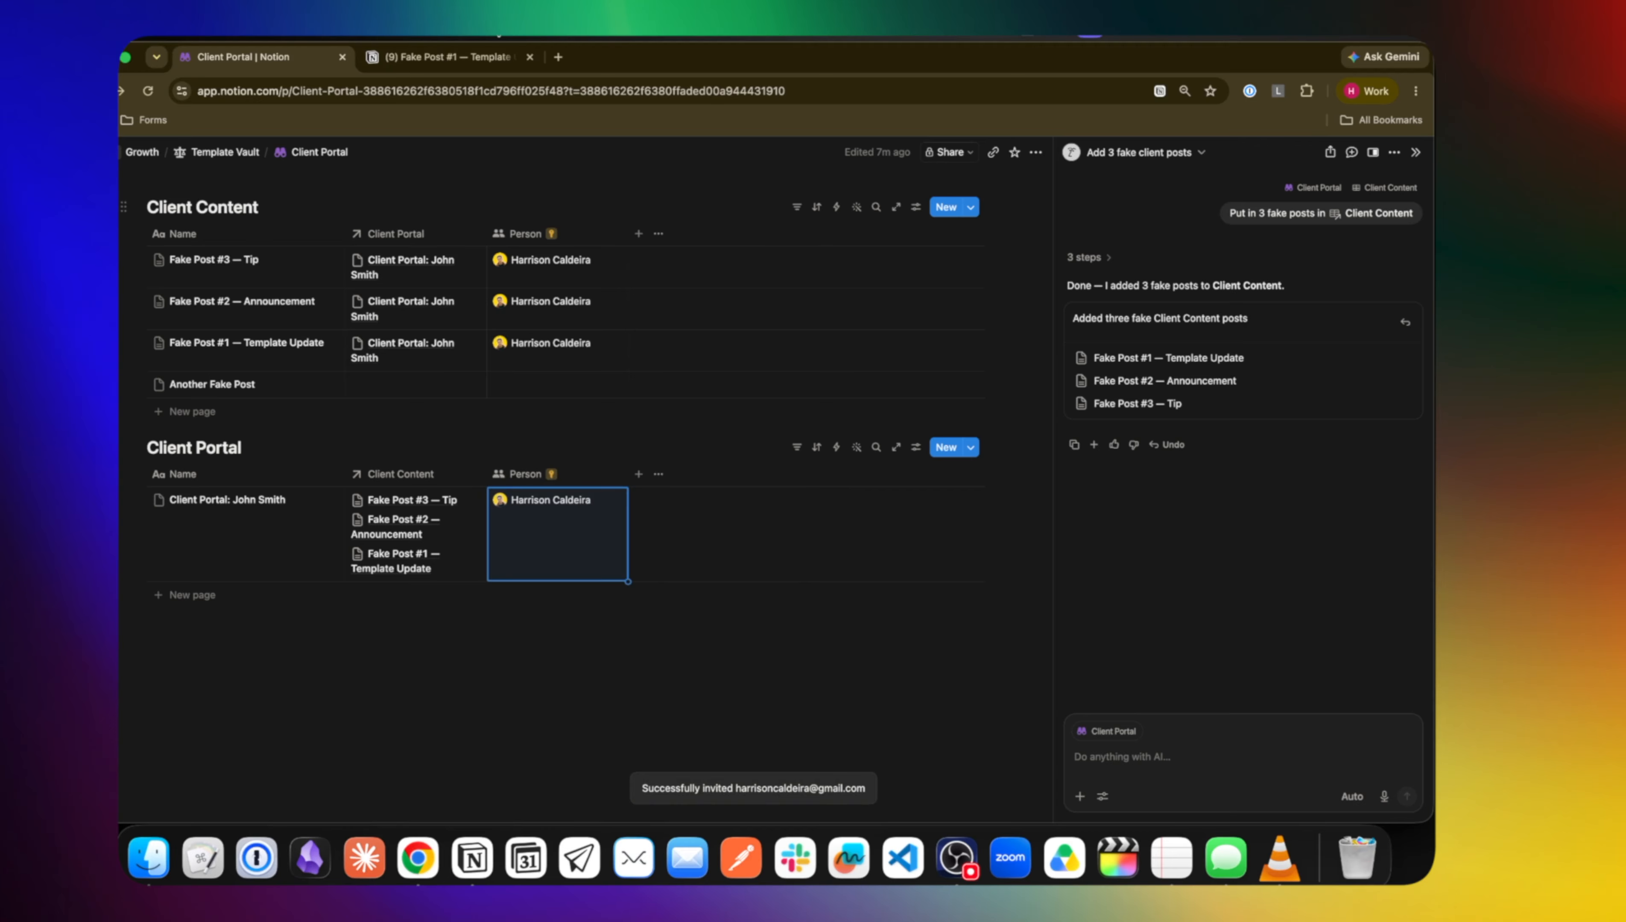
{"action": "left_click", "coordinate": [474, 61]}
{"action": "key", "text": "super+r"}
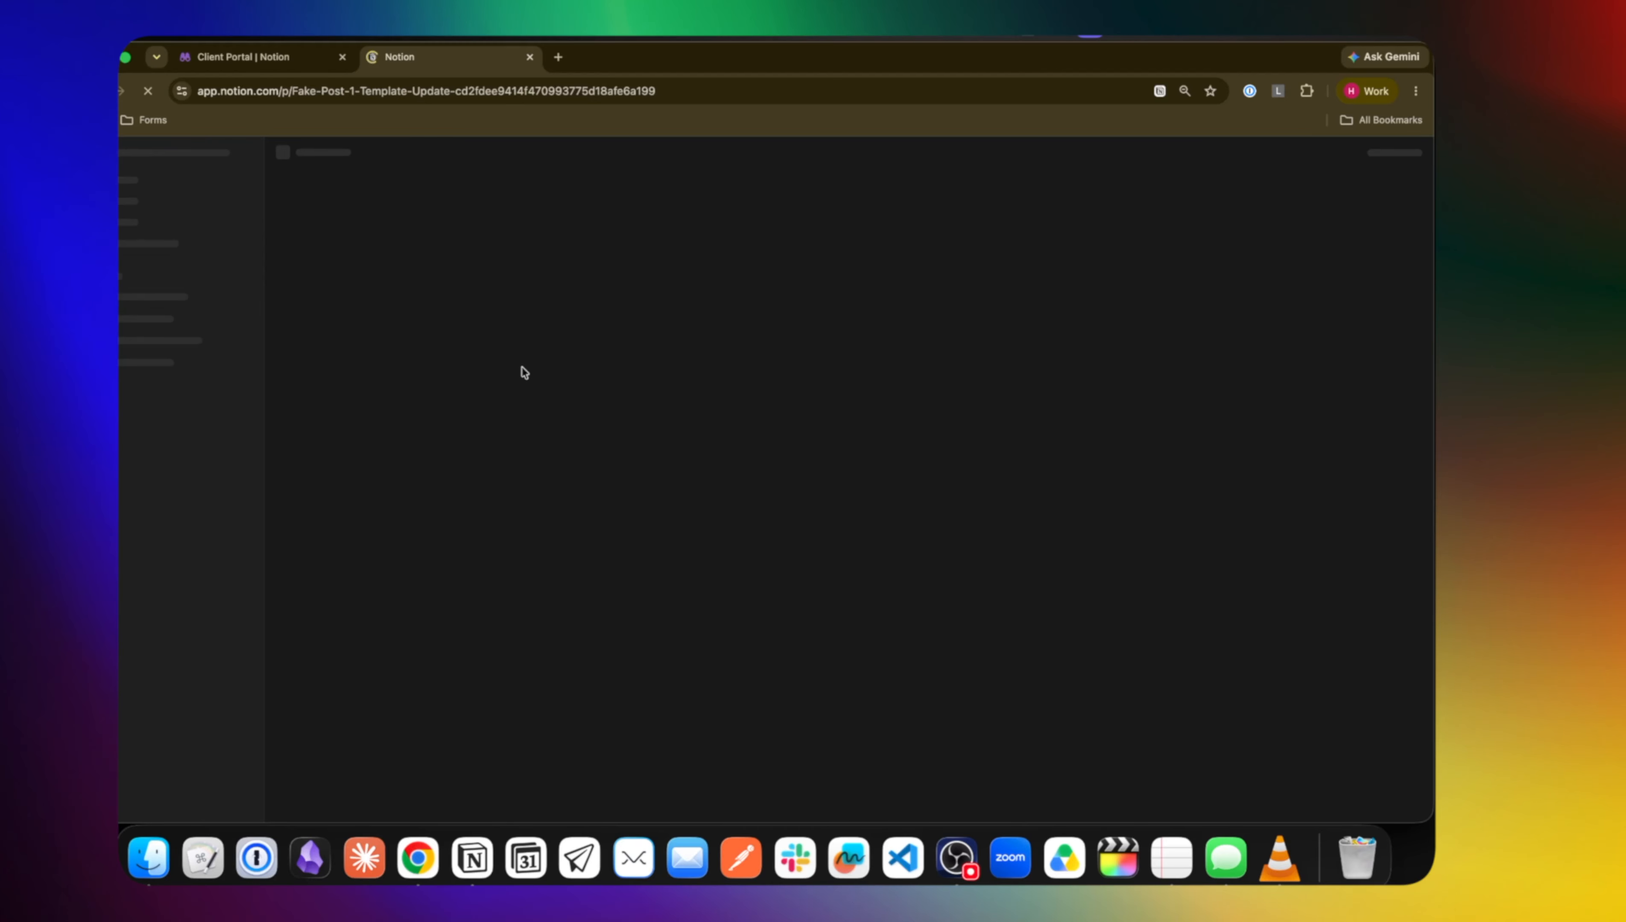
Open Client Portal: John Smith in the guest tab, then preview it from the admin database
{"action": "left_click", "coordinate": [193, 285]}
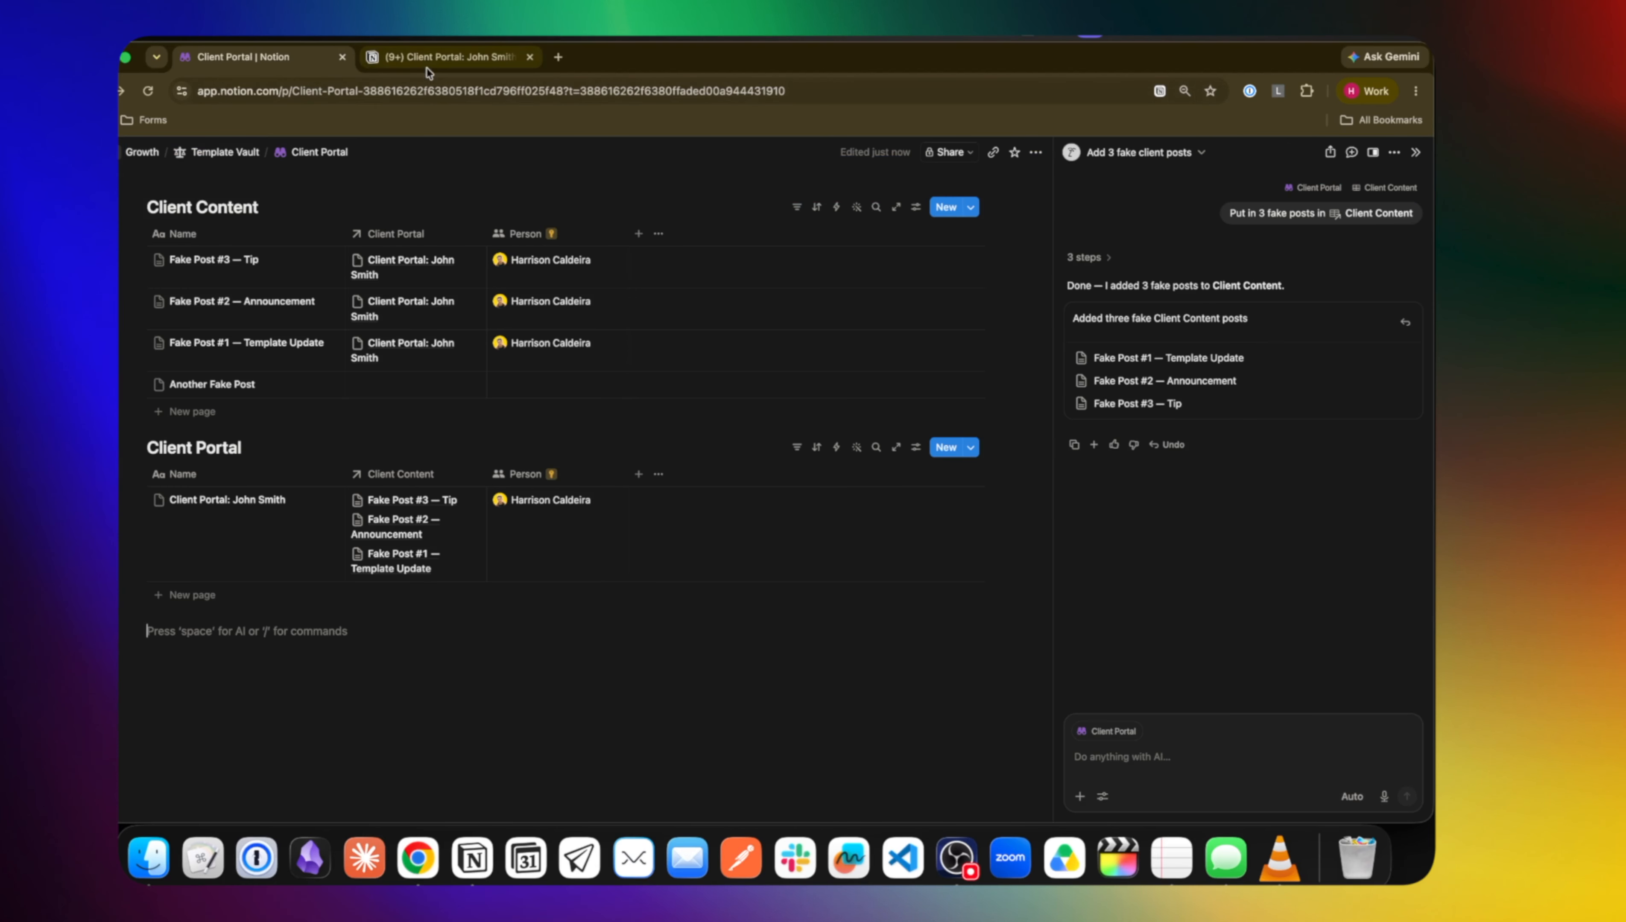
{"action": "left_click", "coordinate": [429, 62]}
{"action": "scroll", "coordinate": [650, 508], "scroll_direction": "down", "scroll_amount": 3}
{"action": "scroll", "coordinate": [650, 508], "scroll_direction": "up", "scroll_amount": 3}
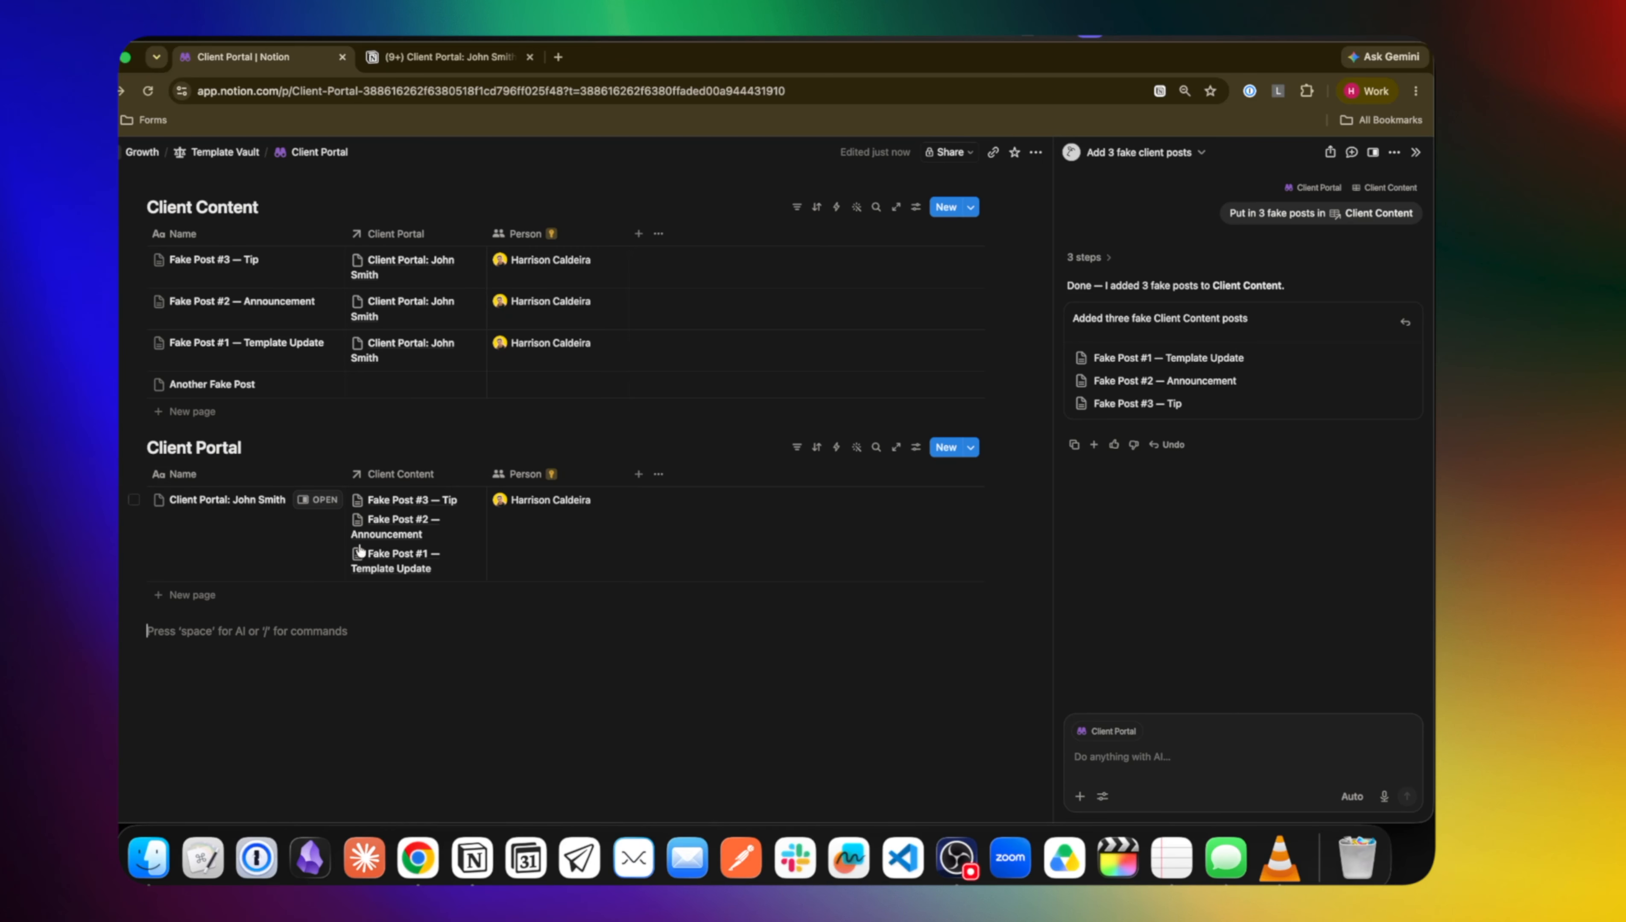
{"action": "left_click", "coordinate": [319, 500]}
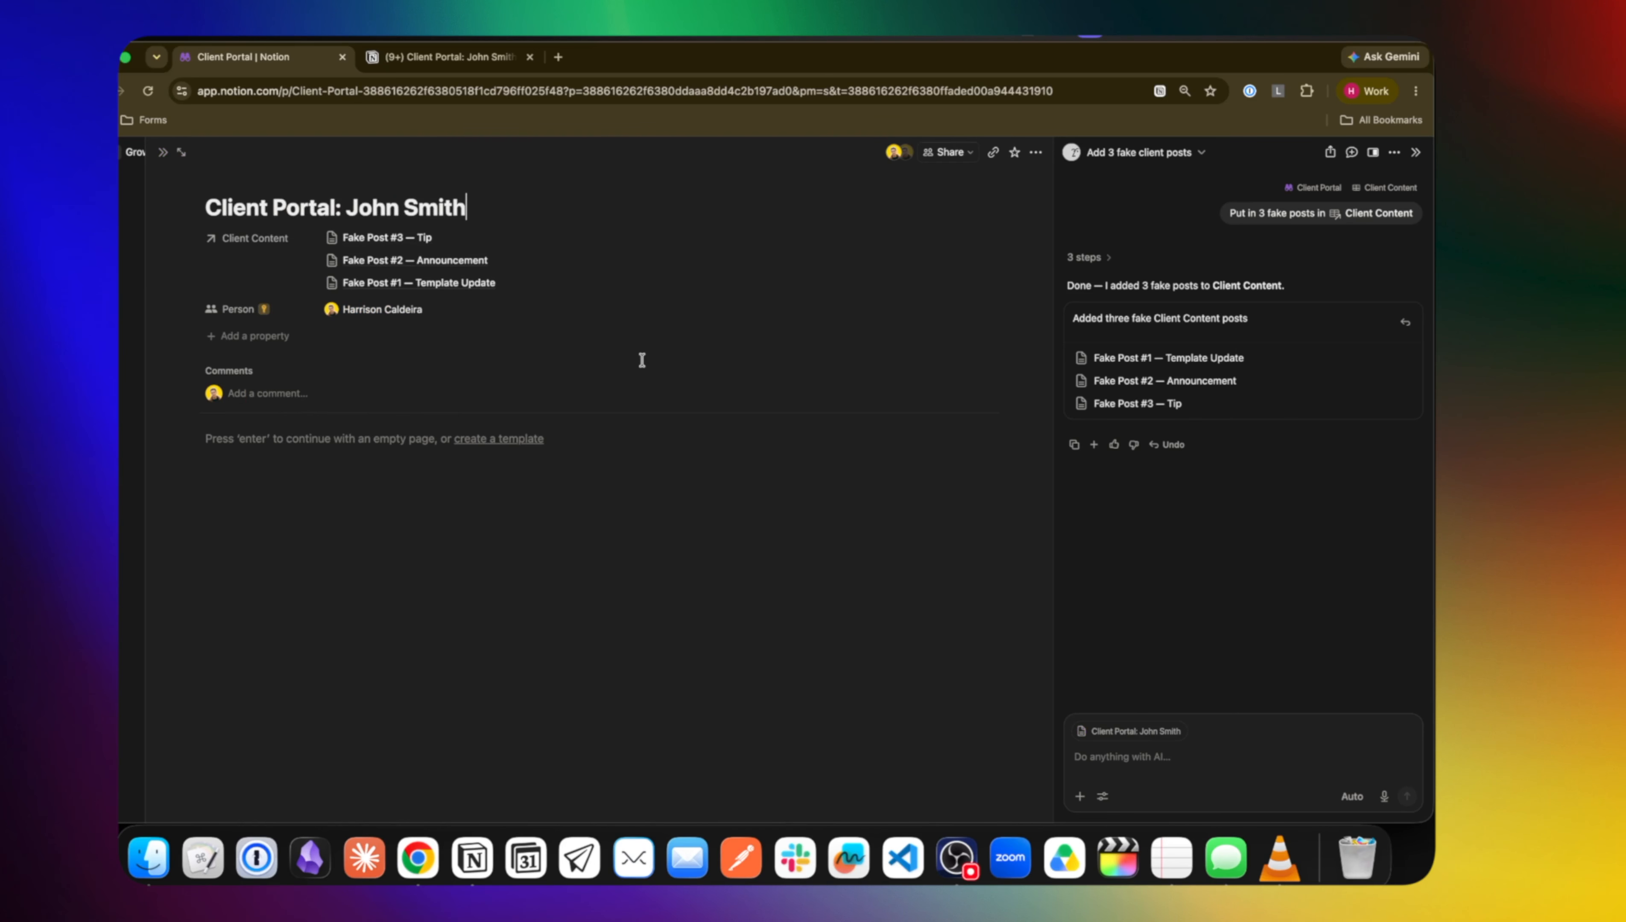
{"action": "left_click", "coordinate": [162, 152]}
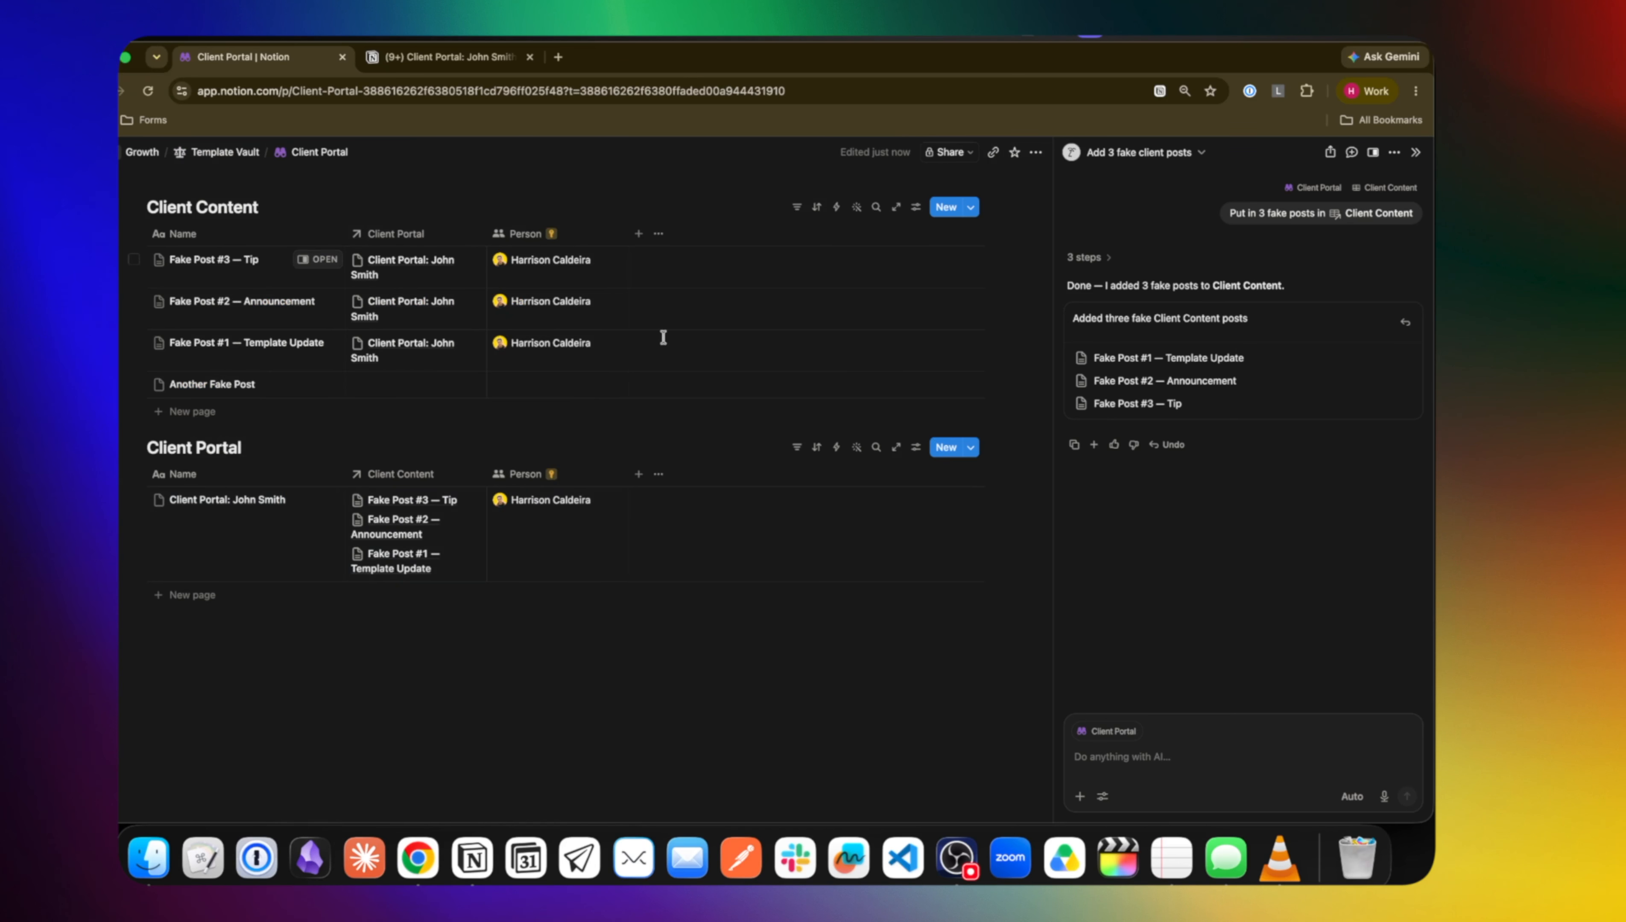
Assign a person to Another Fake Post and reload the guest tab to confirm it appears
{"action": "left_click", "coordinate": [570, 389]}
{"action": "left_click", "coordinate": [545, 449]}
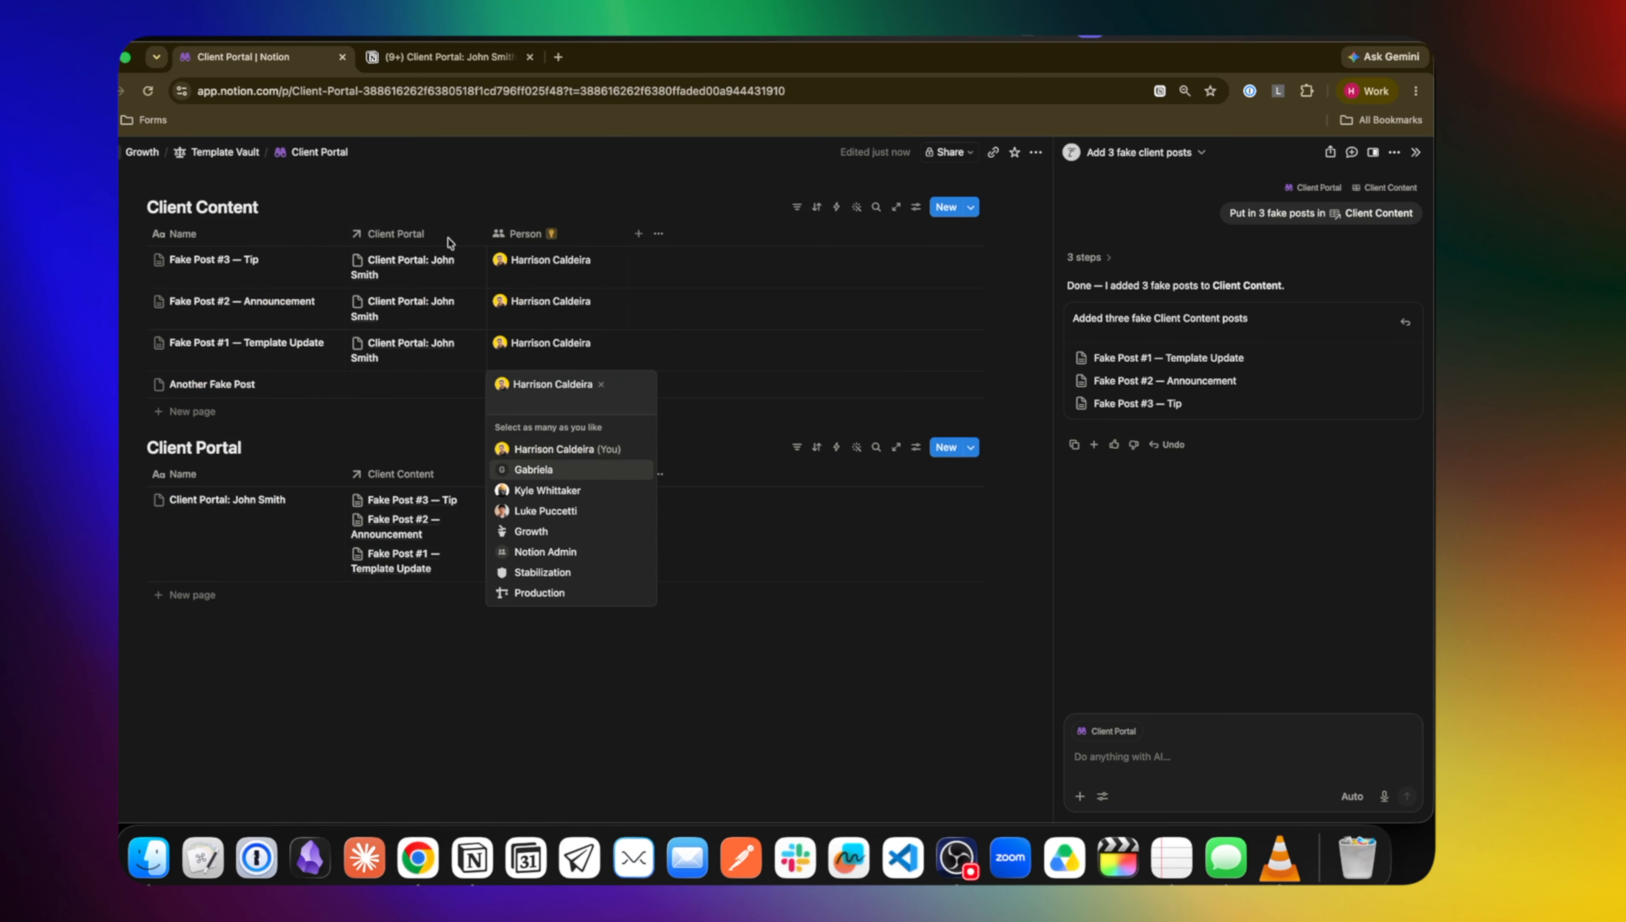
{"action": "key", "text": "Escape"}
{"action": "left_click", "coordinate": [445, 57]}
{"action": "left_click", "coordinate": [460, 91]}
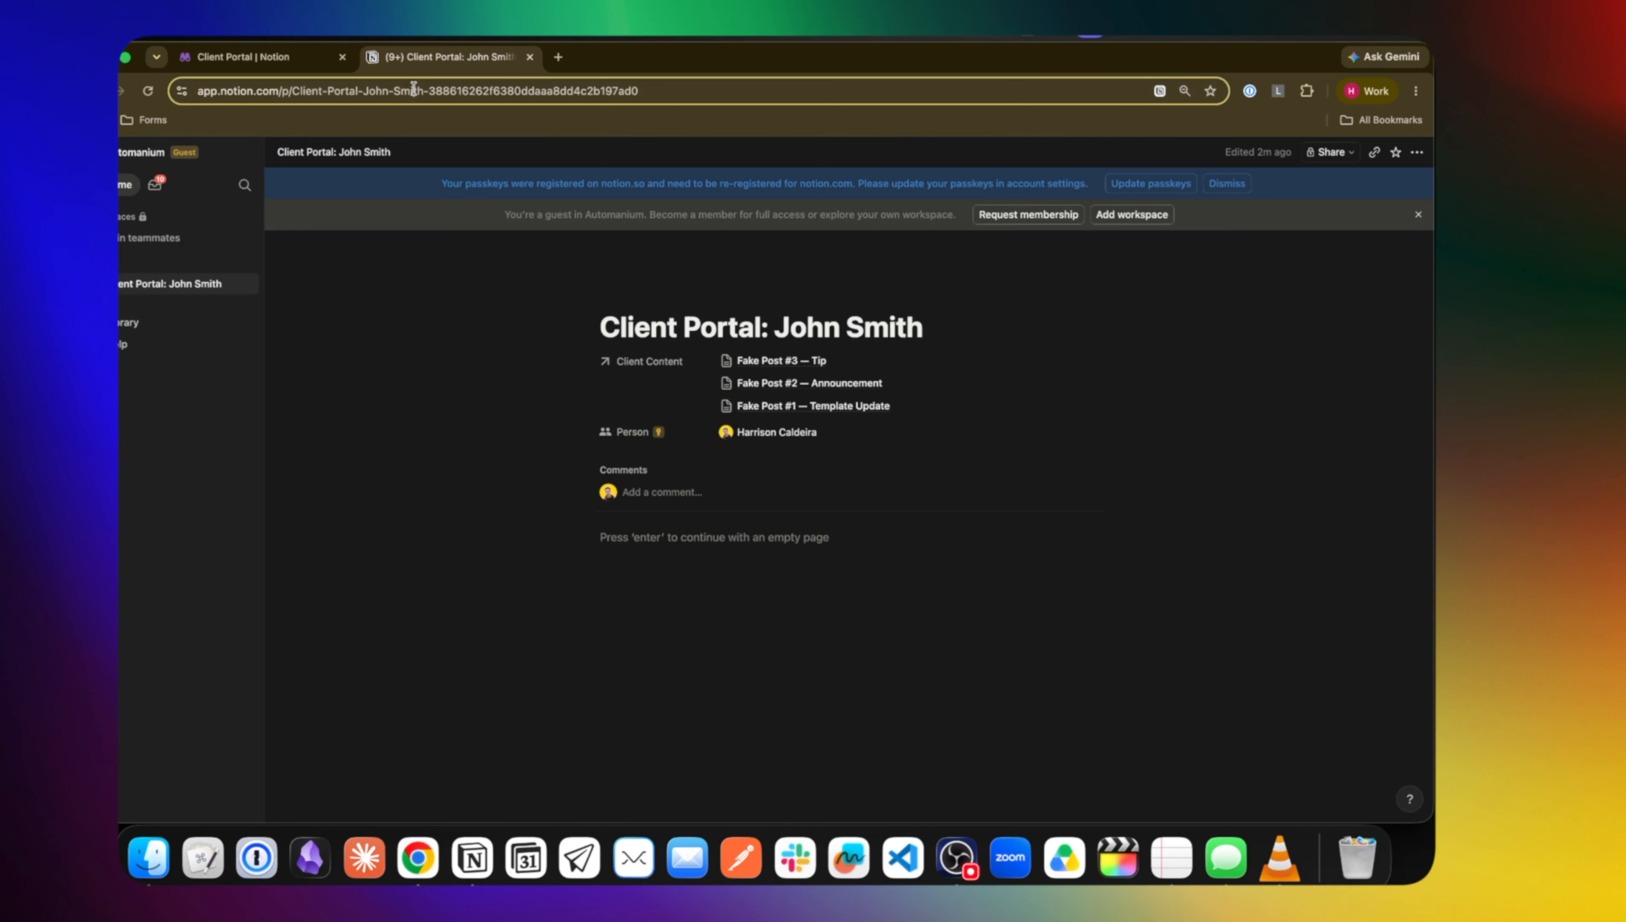
{"action": "key", "text": "Return"}
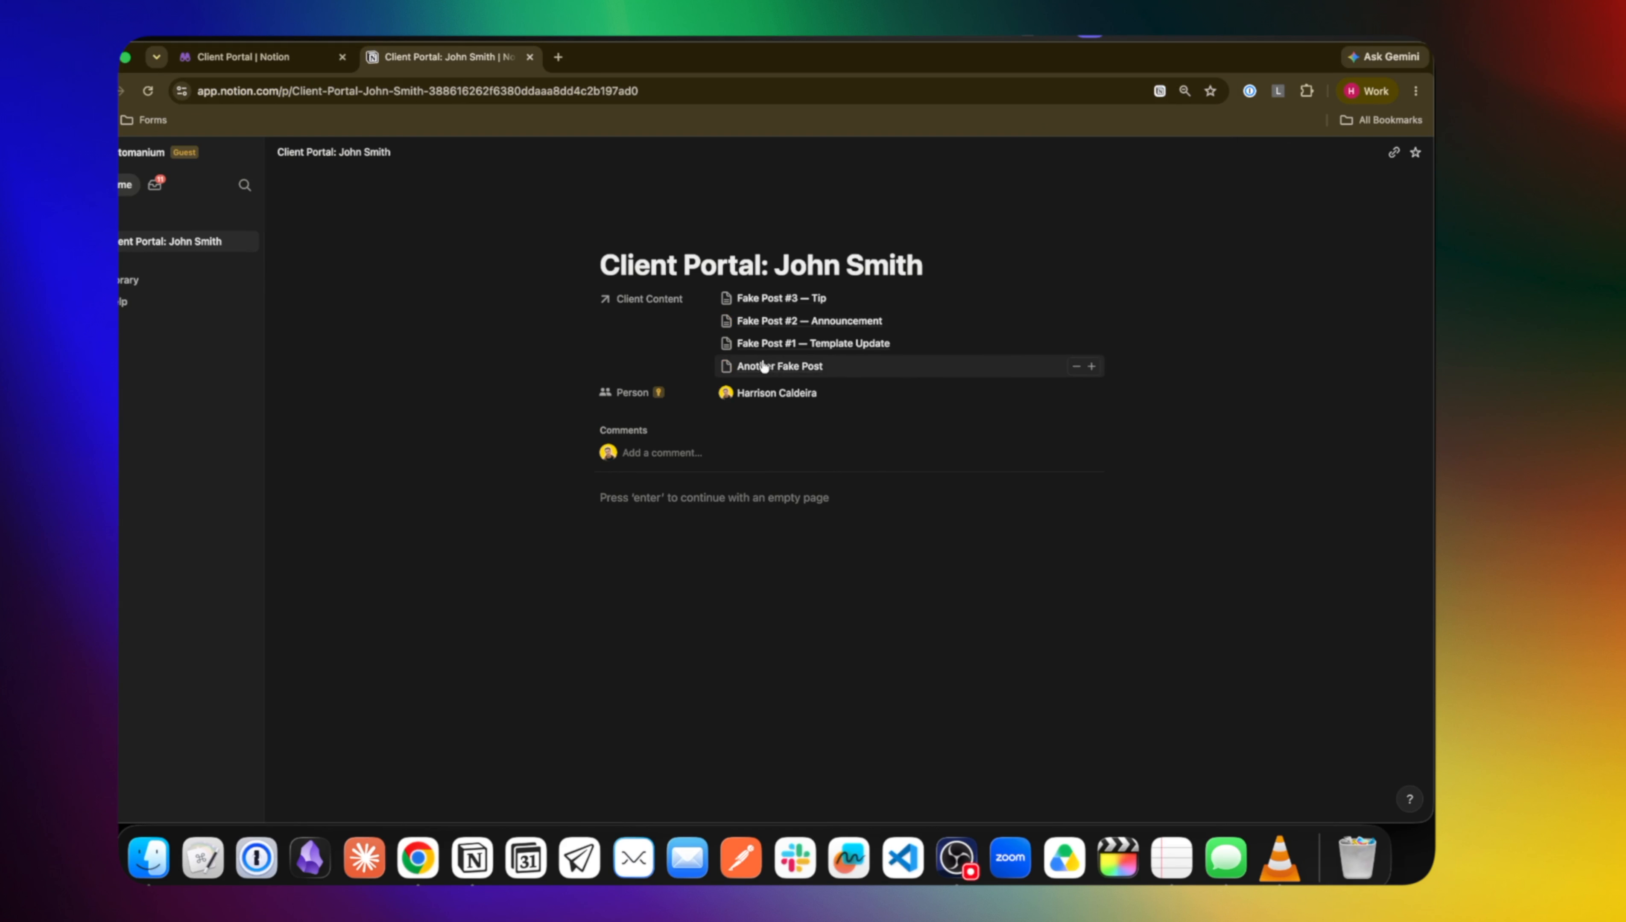
{"action": "left_click", "coordinate": [288, 72]}
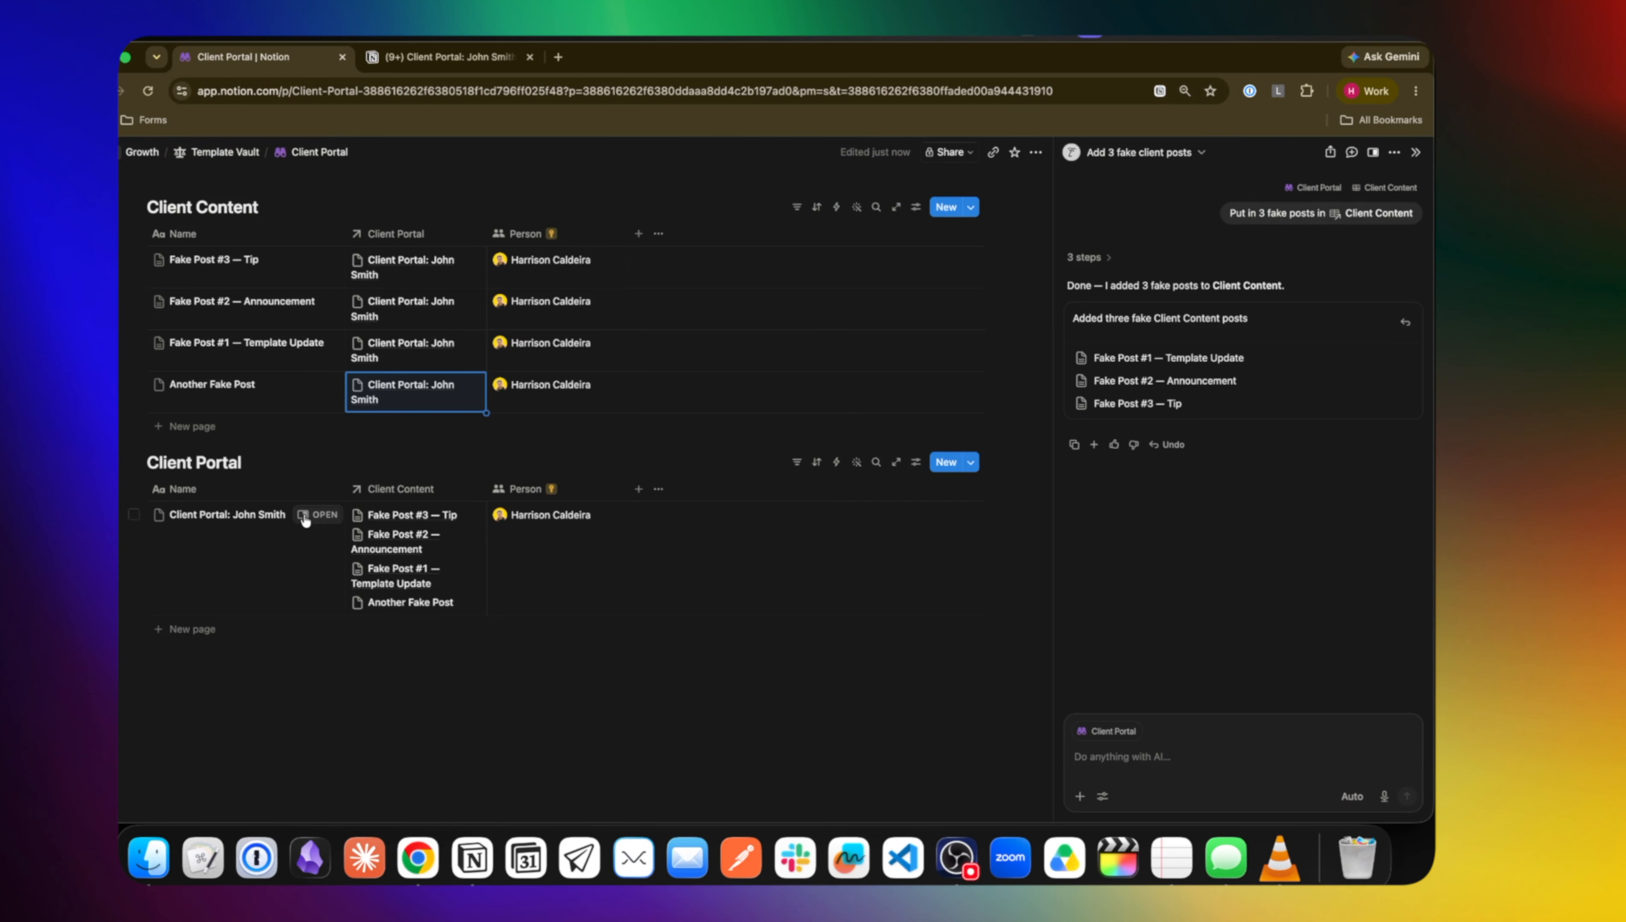
Move John Smith's page property group into the side panel and apply the layout to all portal pages
{"action": "left_click", "coordinate": [332, 515]}
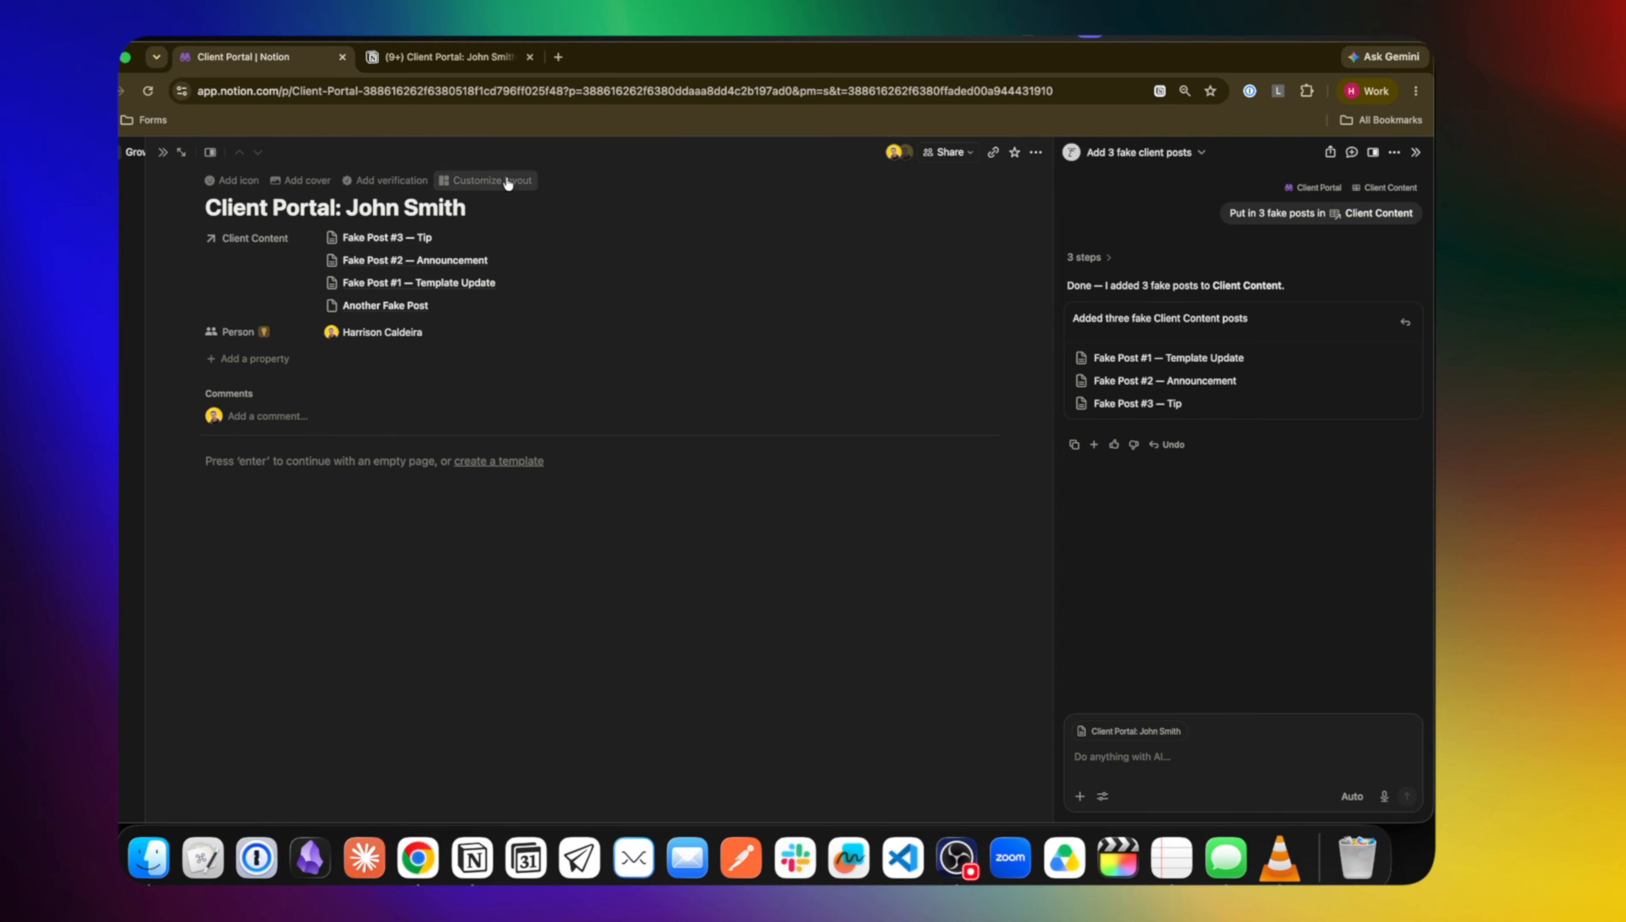
{"action": "left_click", "coordinate": [507, 181]}
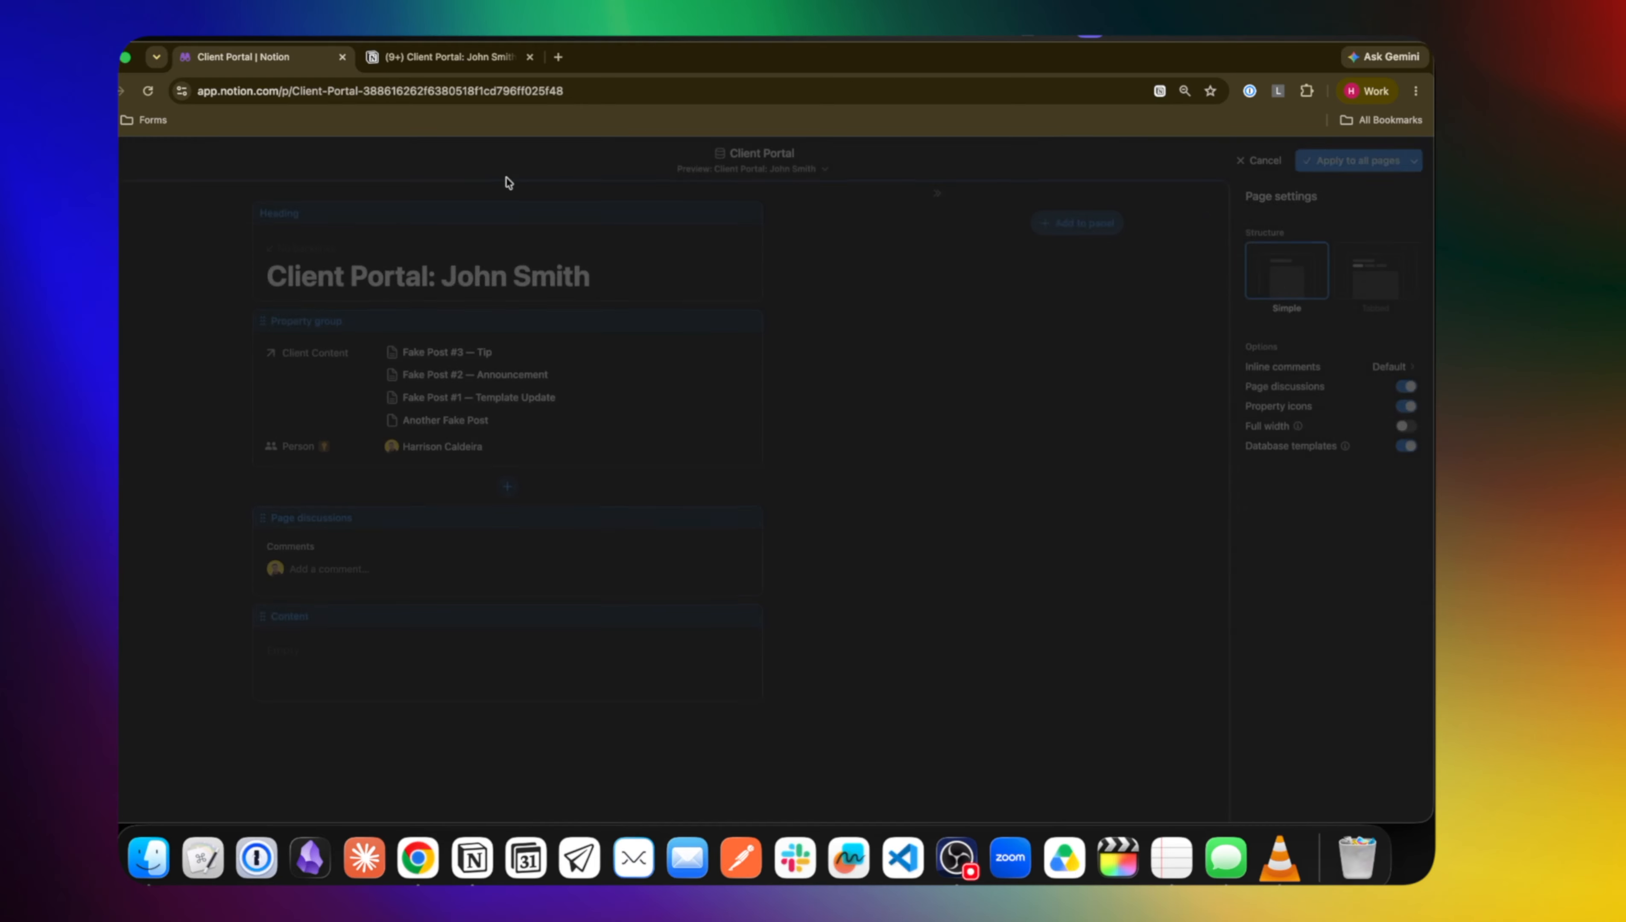
{"action": "left_click", "coordinate": [431, 340]}
{"action": "left_click", "coordinate": [731, 369]}
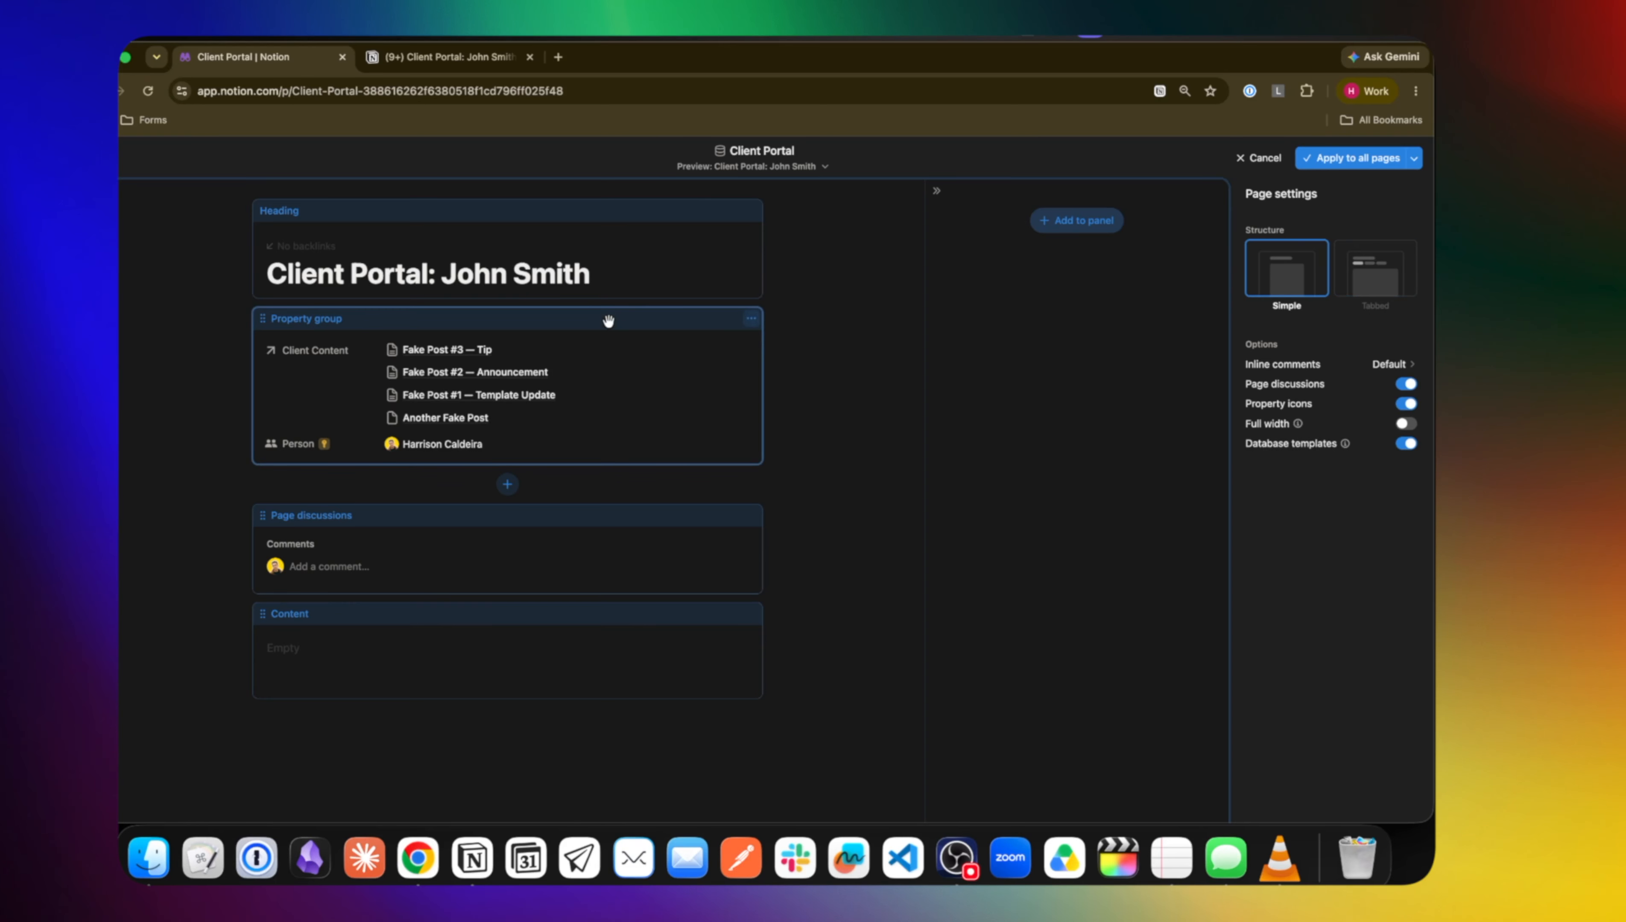
{"action": "left_click_drag", "start_coordinate": [625, 330], "coordinate": [1172, 285]}
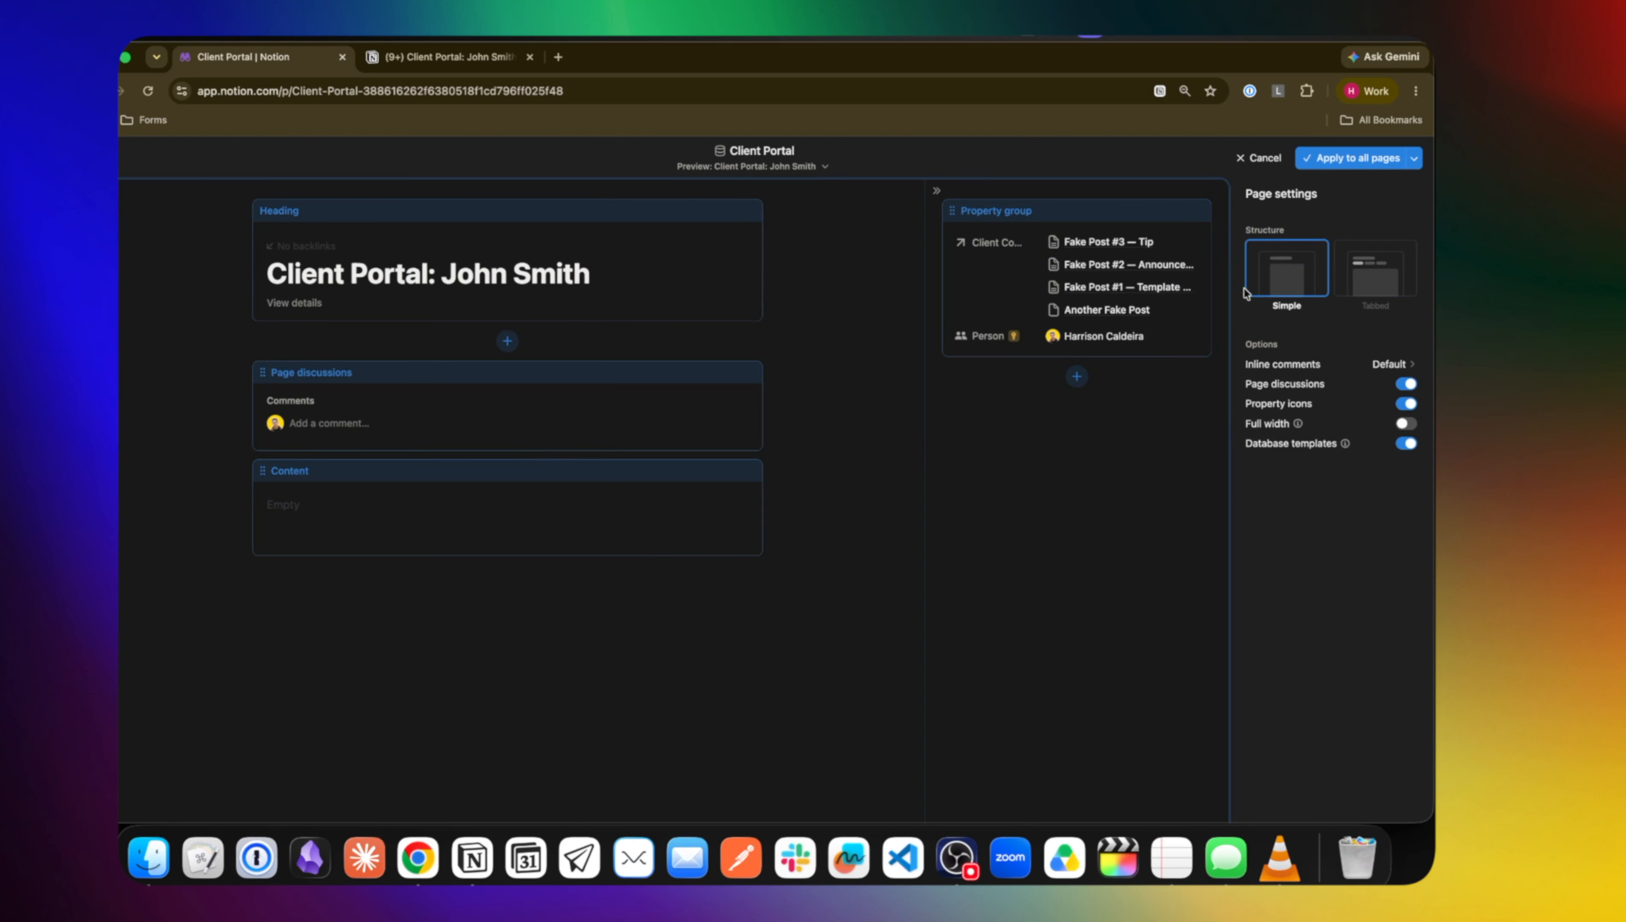
{"action": "left_click", "coordinate": [1333, 165]}
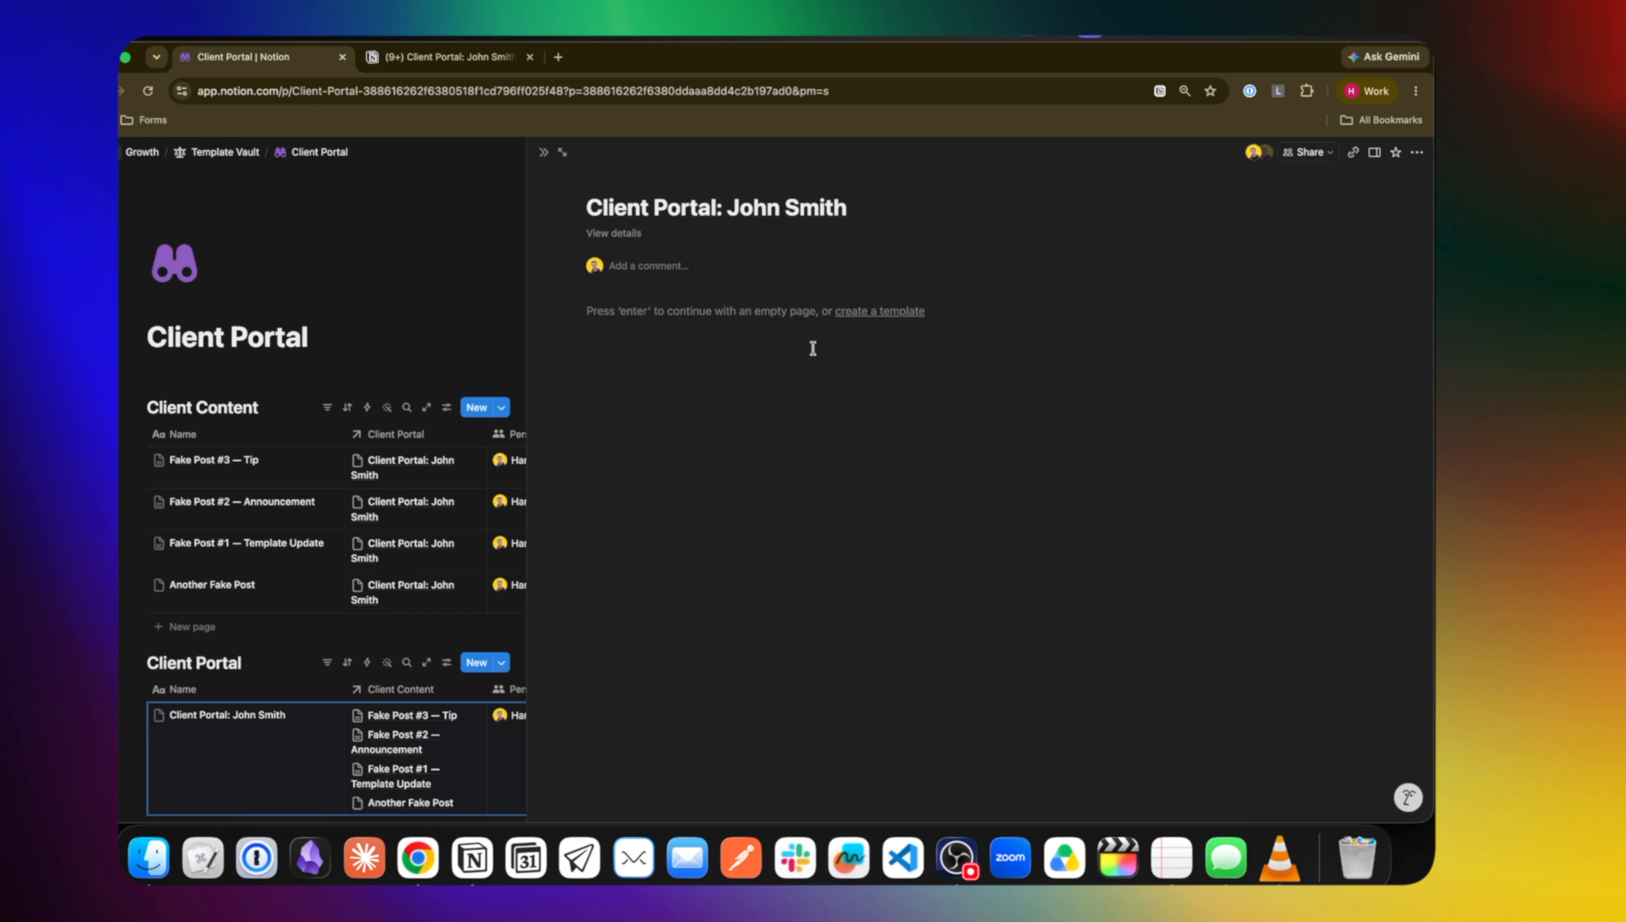
Insert an inline database on the portal page linked to the Client Content data source
{"action": "scroll", "coordinate": [298, 606], "scroll_direction": "down", "scroll_amount": 3}
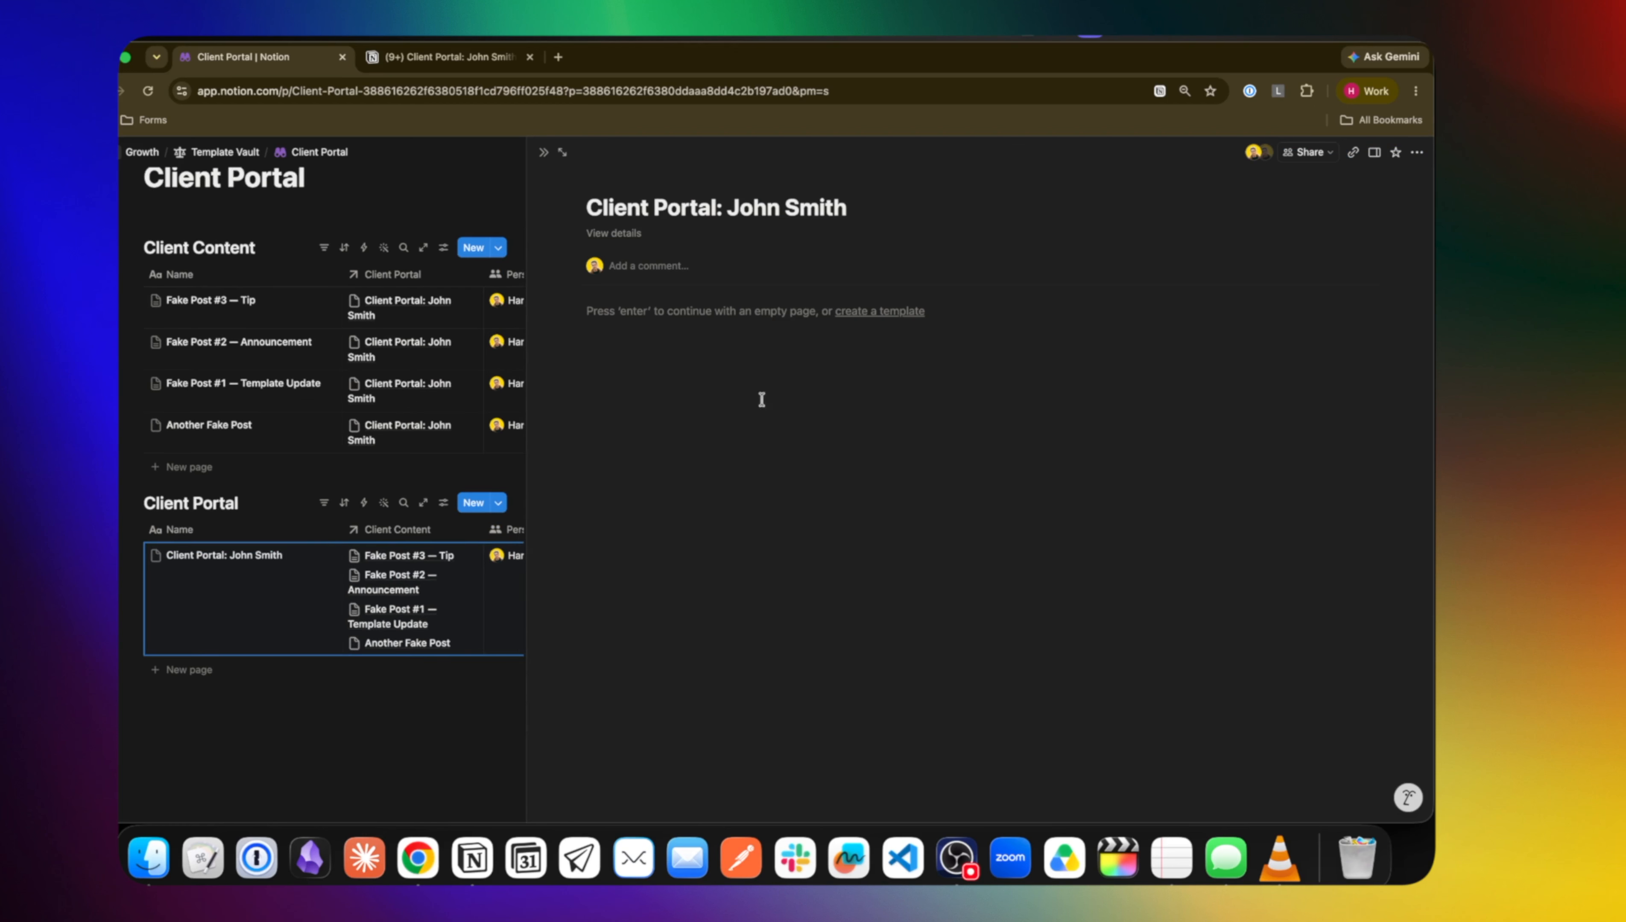
{"action": "key", "text": "Return"}
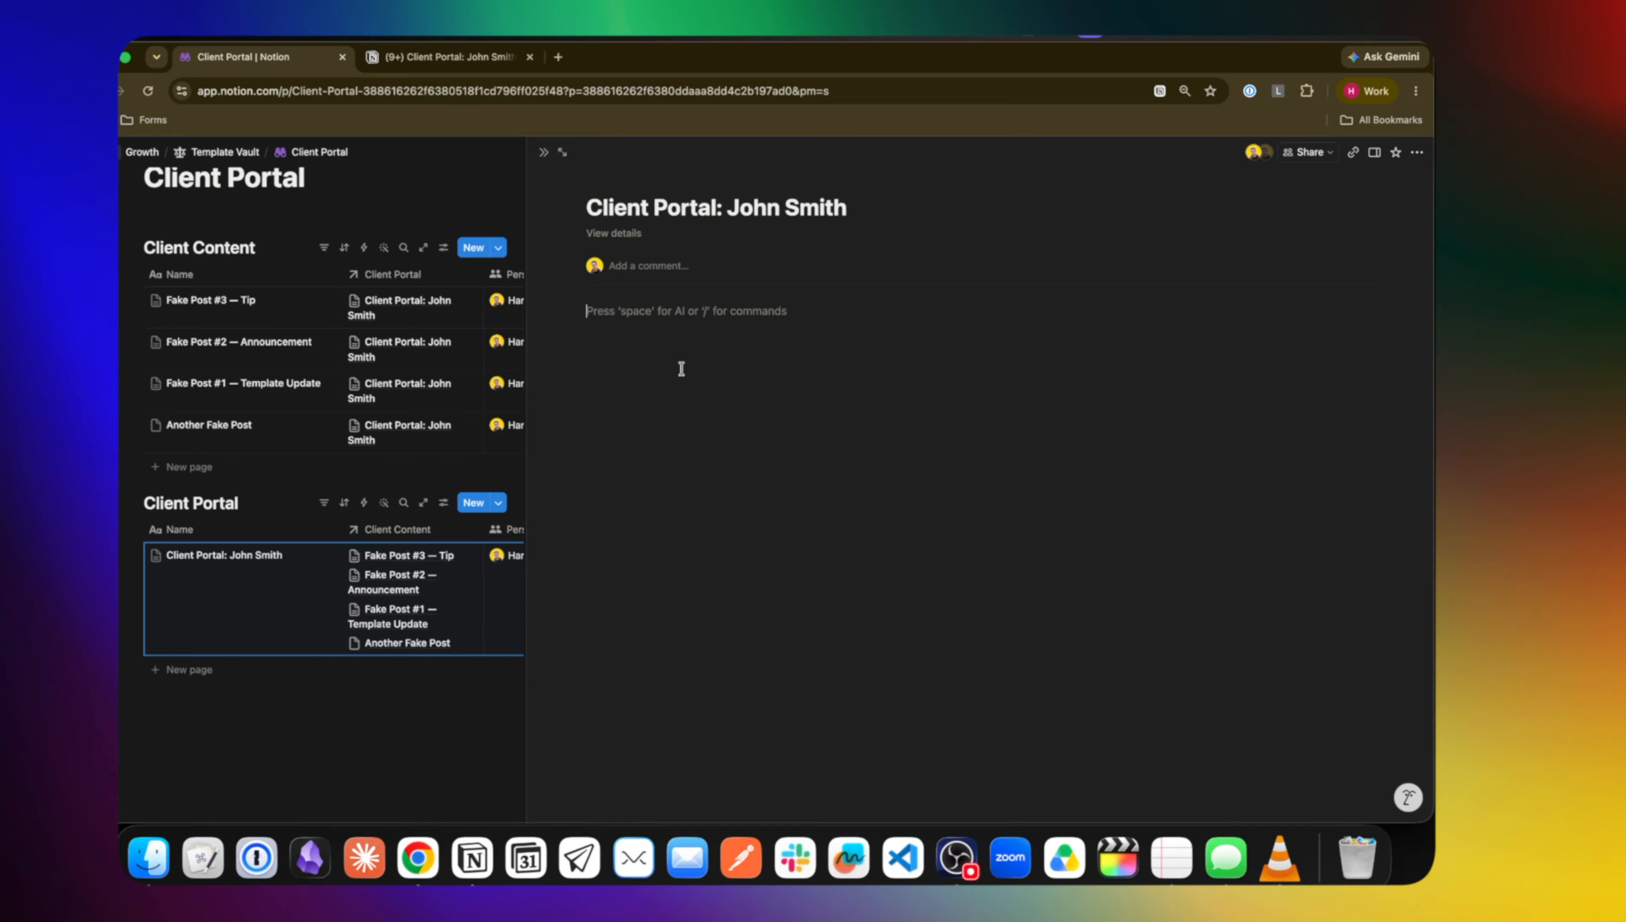
{"action": "type", "text": "/inline"}
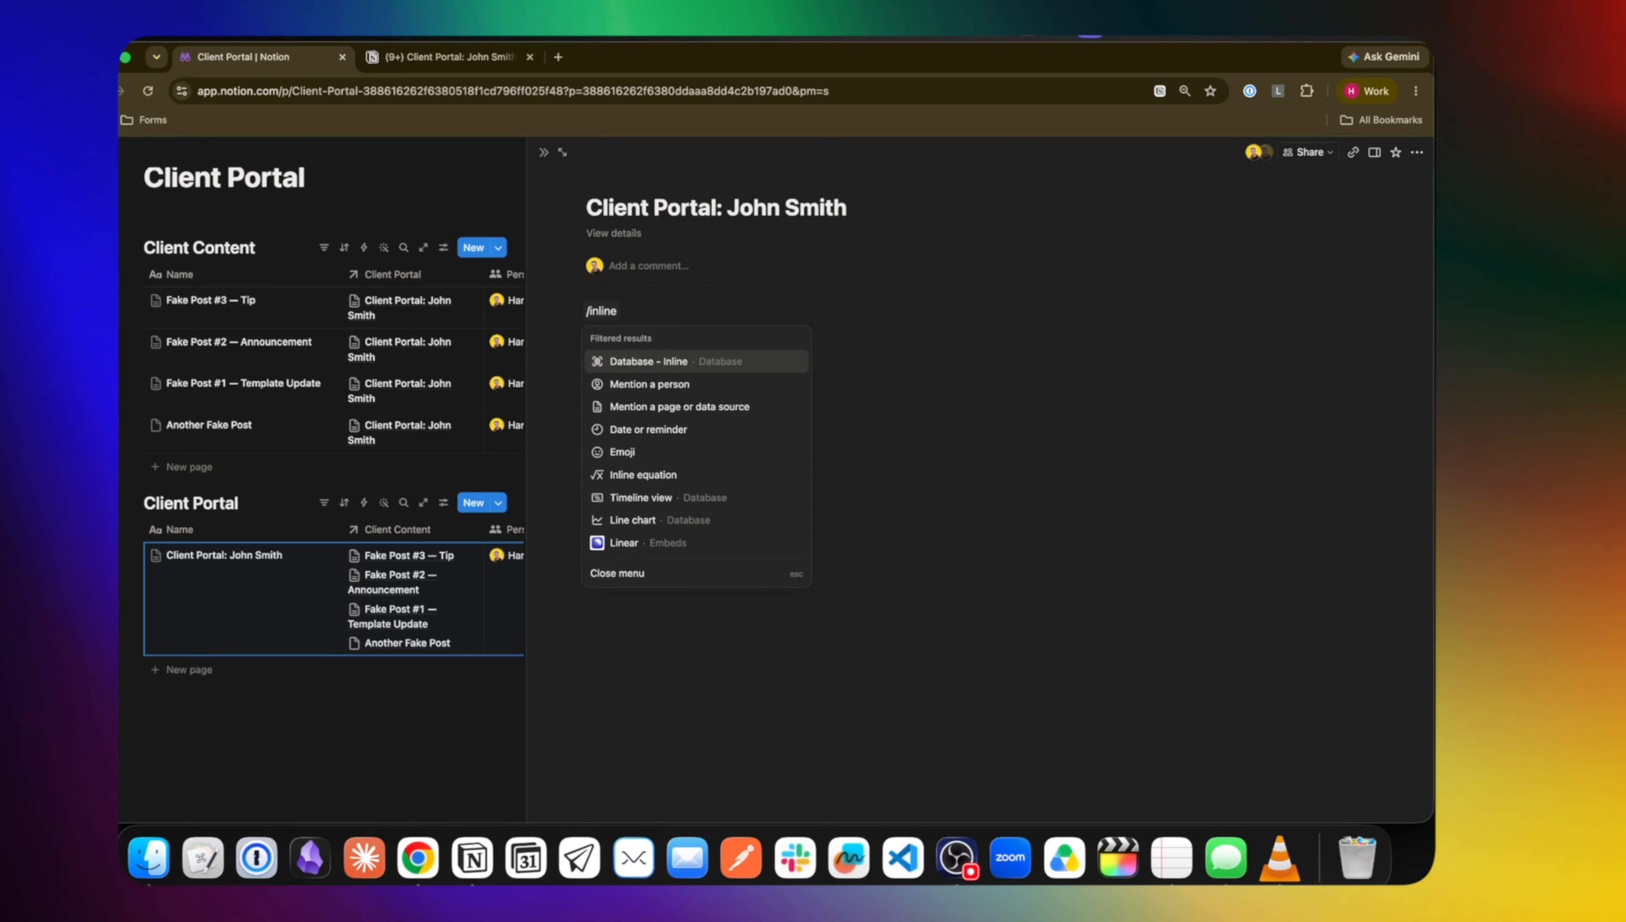
{"action": "key", "text": "Return"}
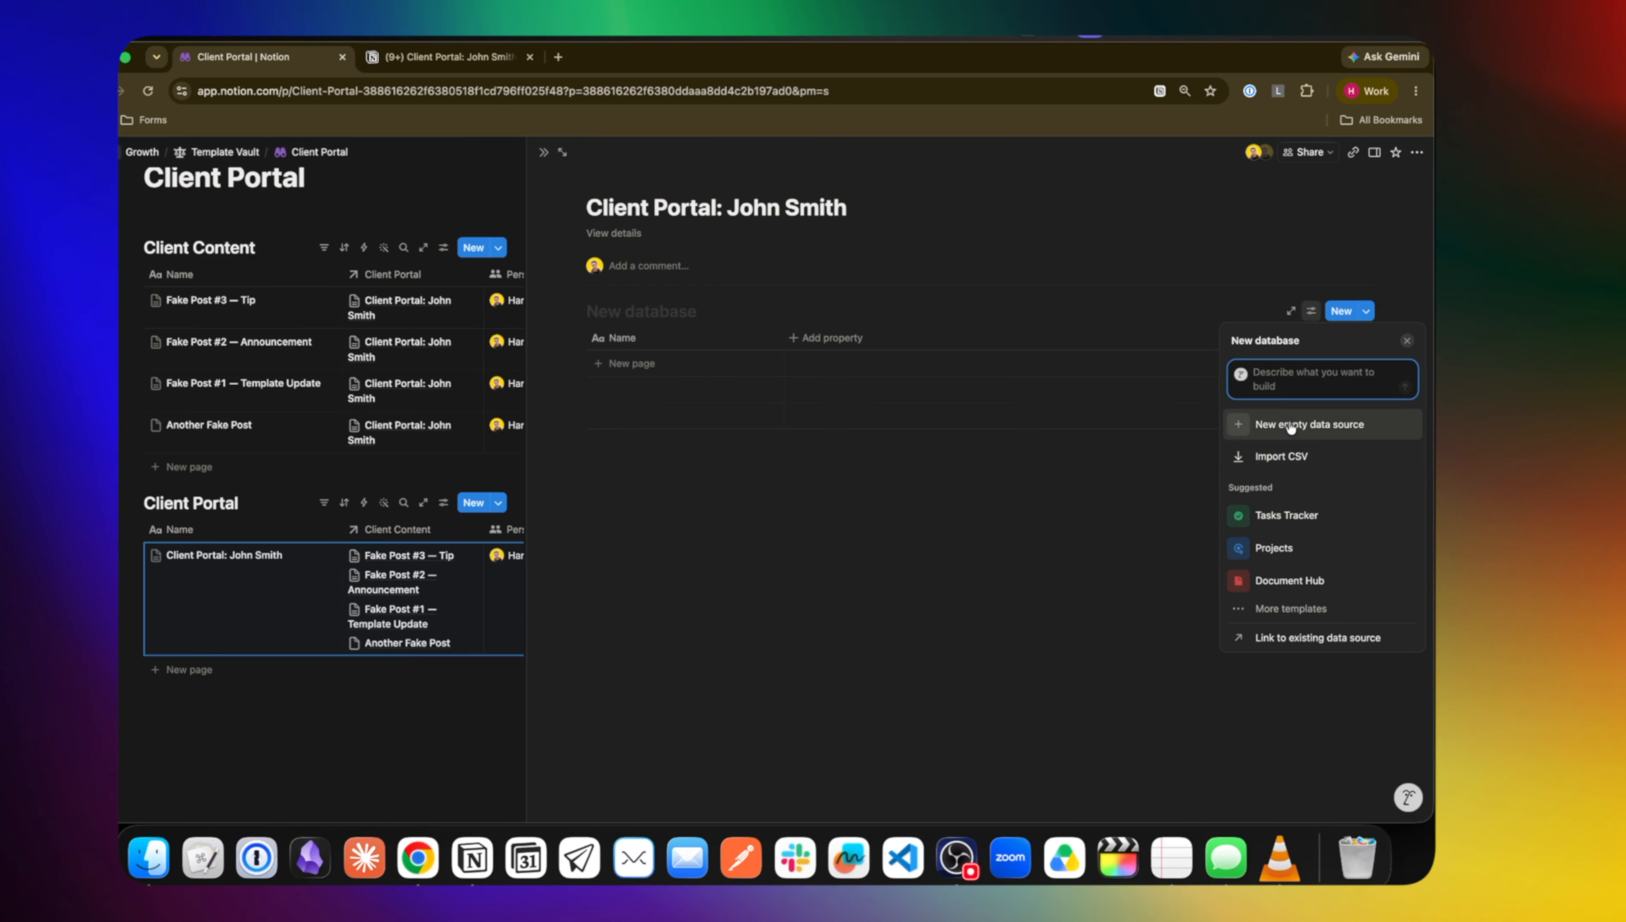
{"action": "left_click", "coordinate": [1292, 640]}
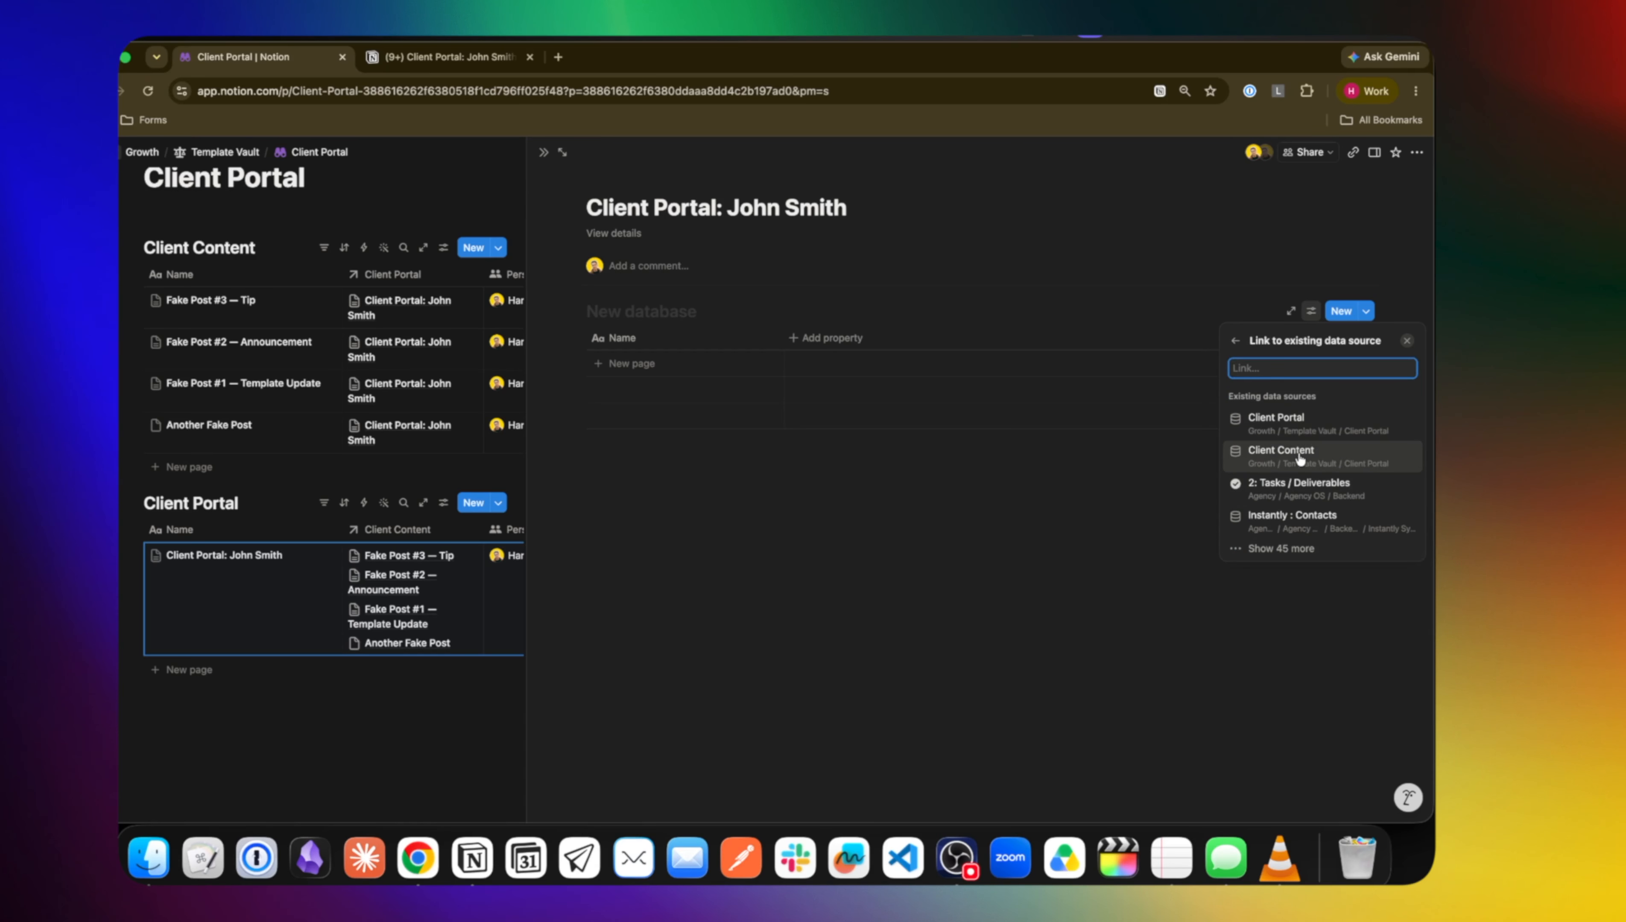
{"action": "left_click", "coordinate": [1300, 456]}
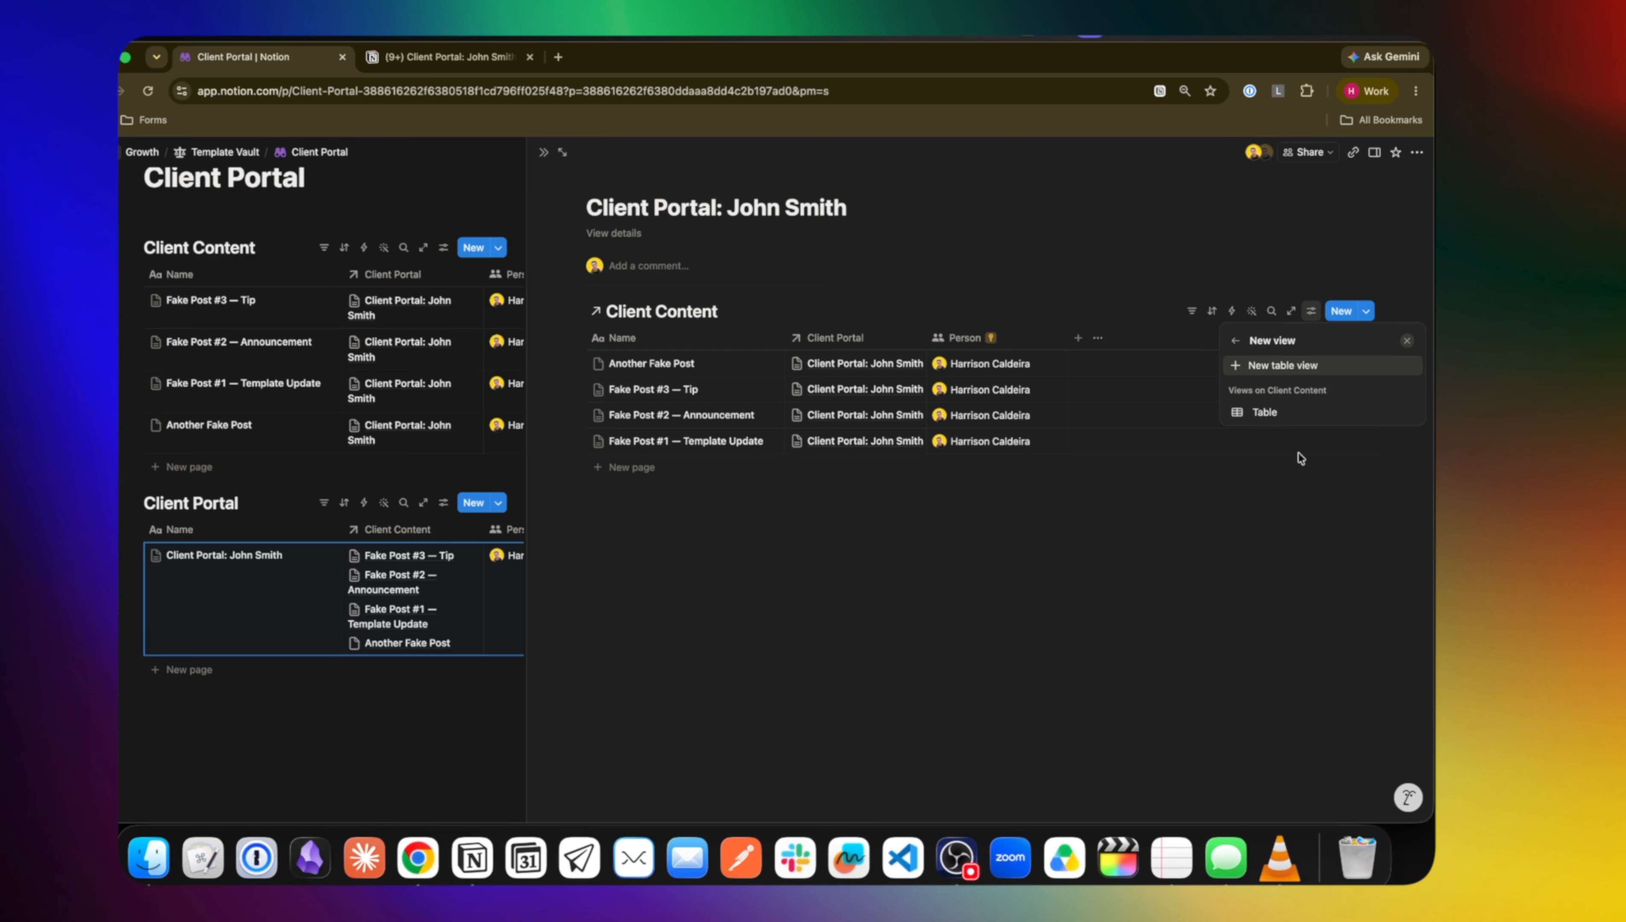
Filter the linked view to posts whose Client Portal is this page, saved for everyone
{"action": "left_click", "coordinate": [1192, 312]}
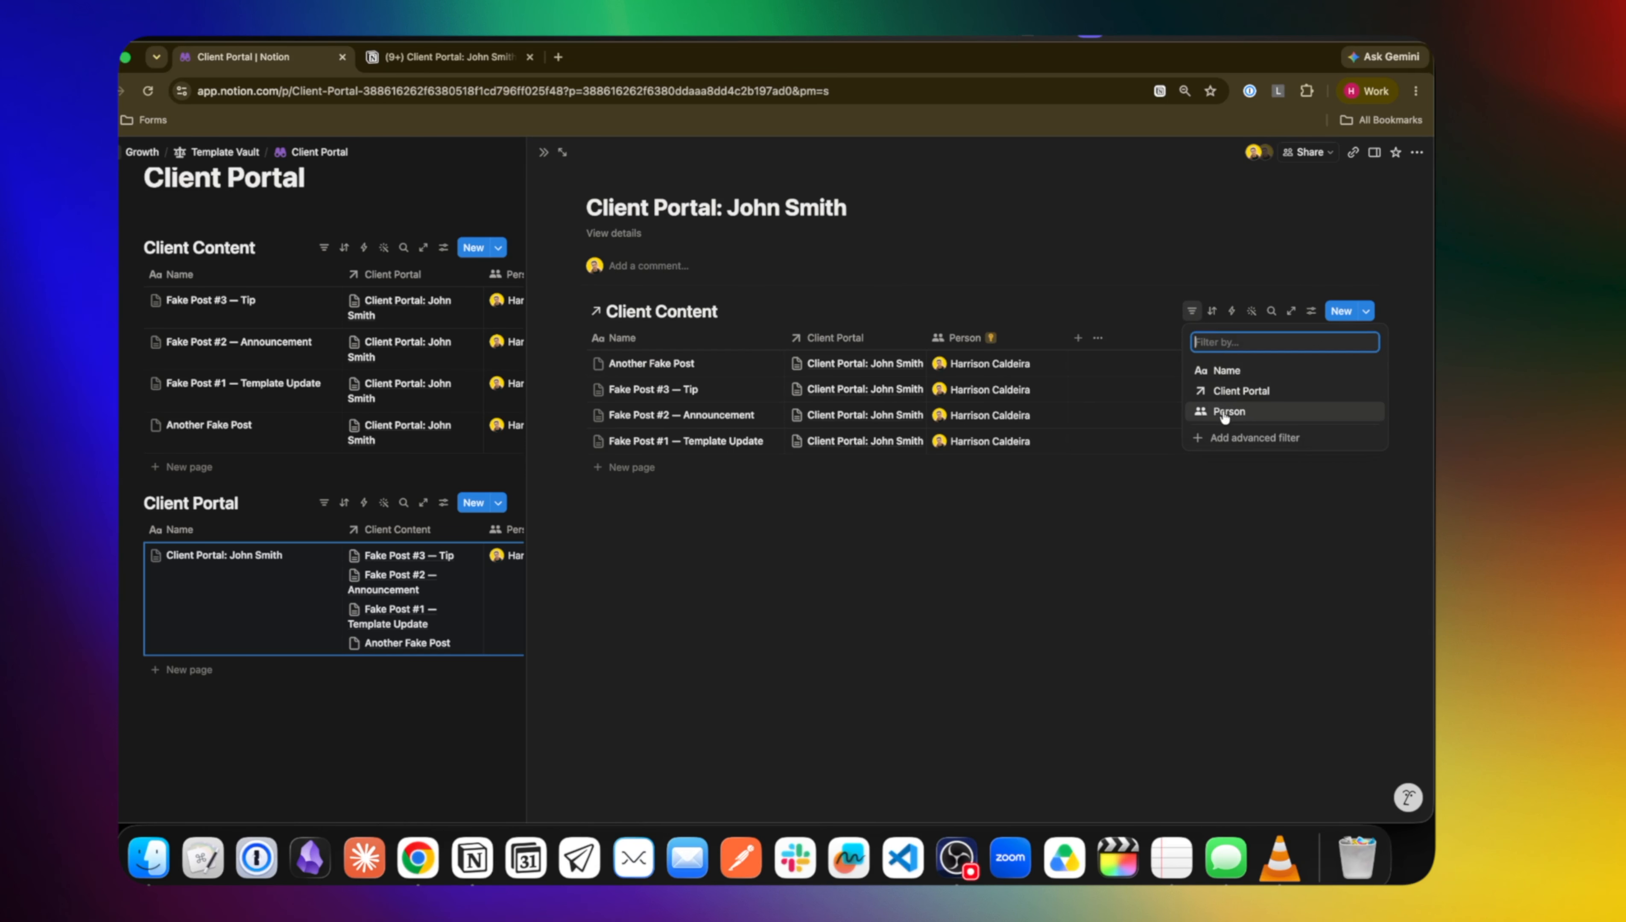
{"action": "left_click", "coordinate": [1231, 397]}
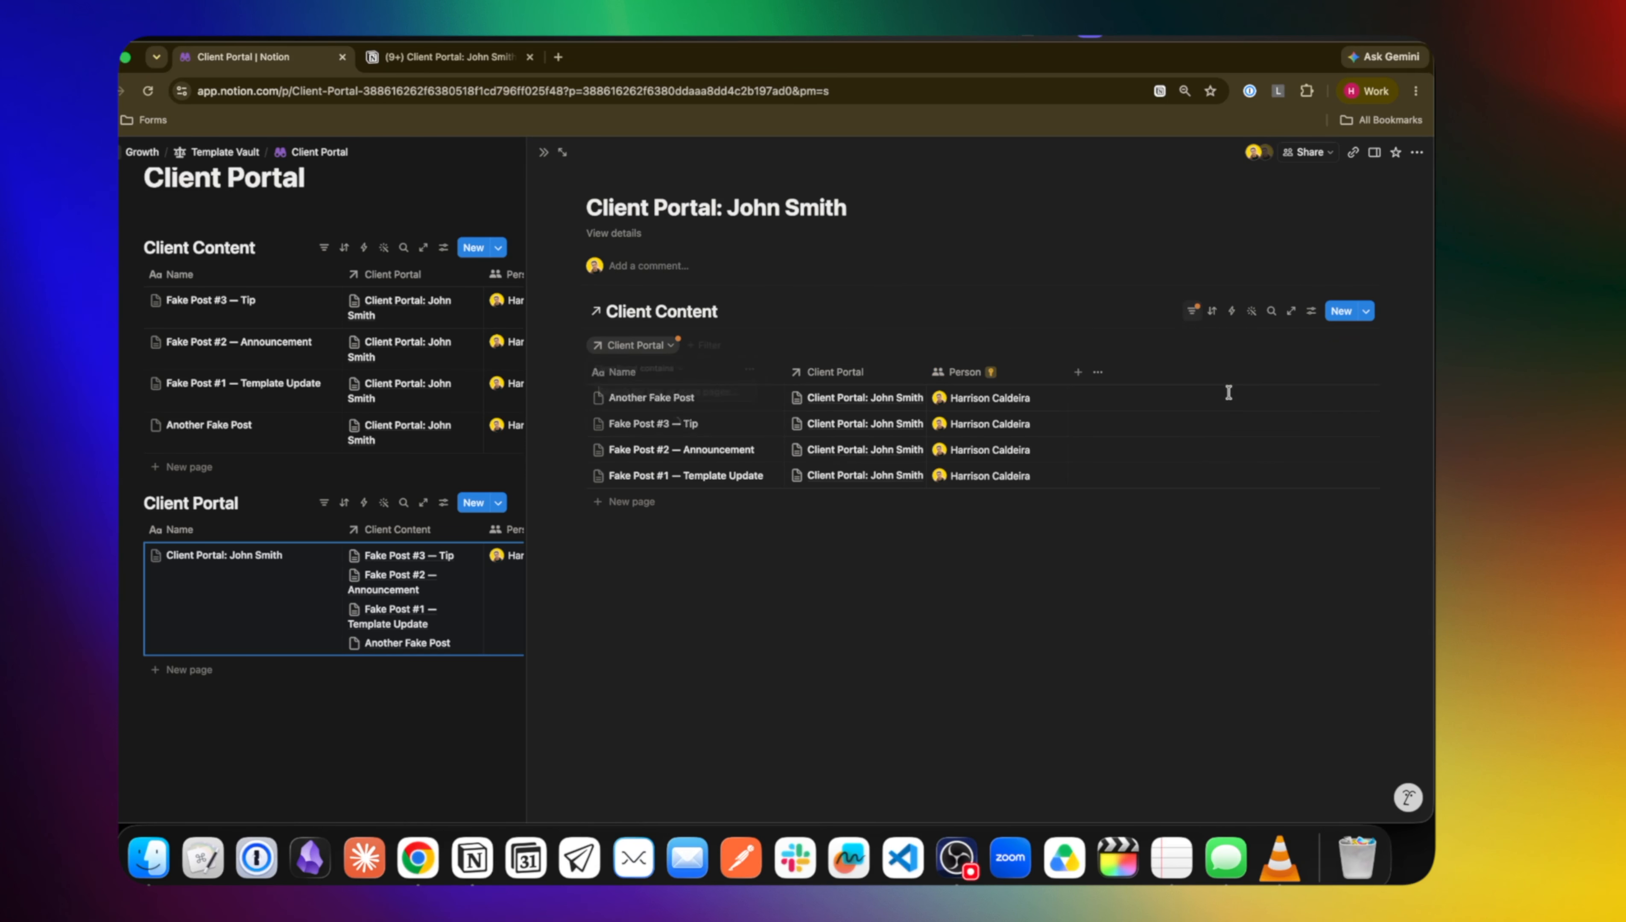
{"action": "left_click", "coordinate": [671, 421]}
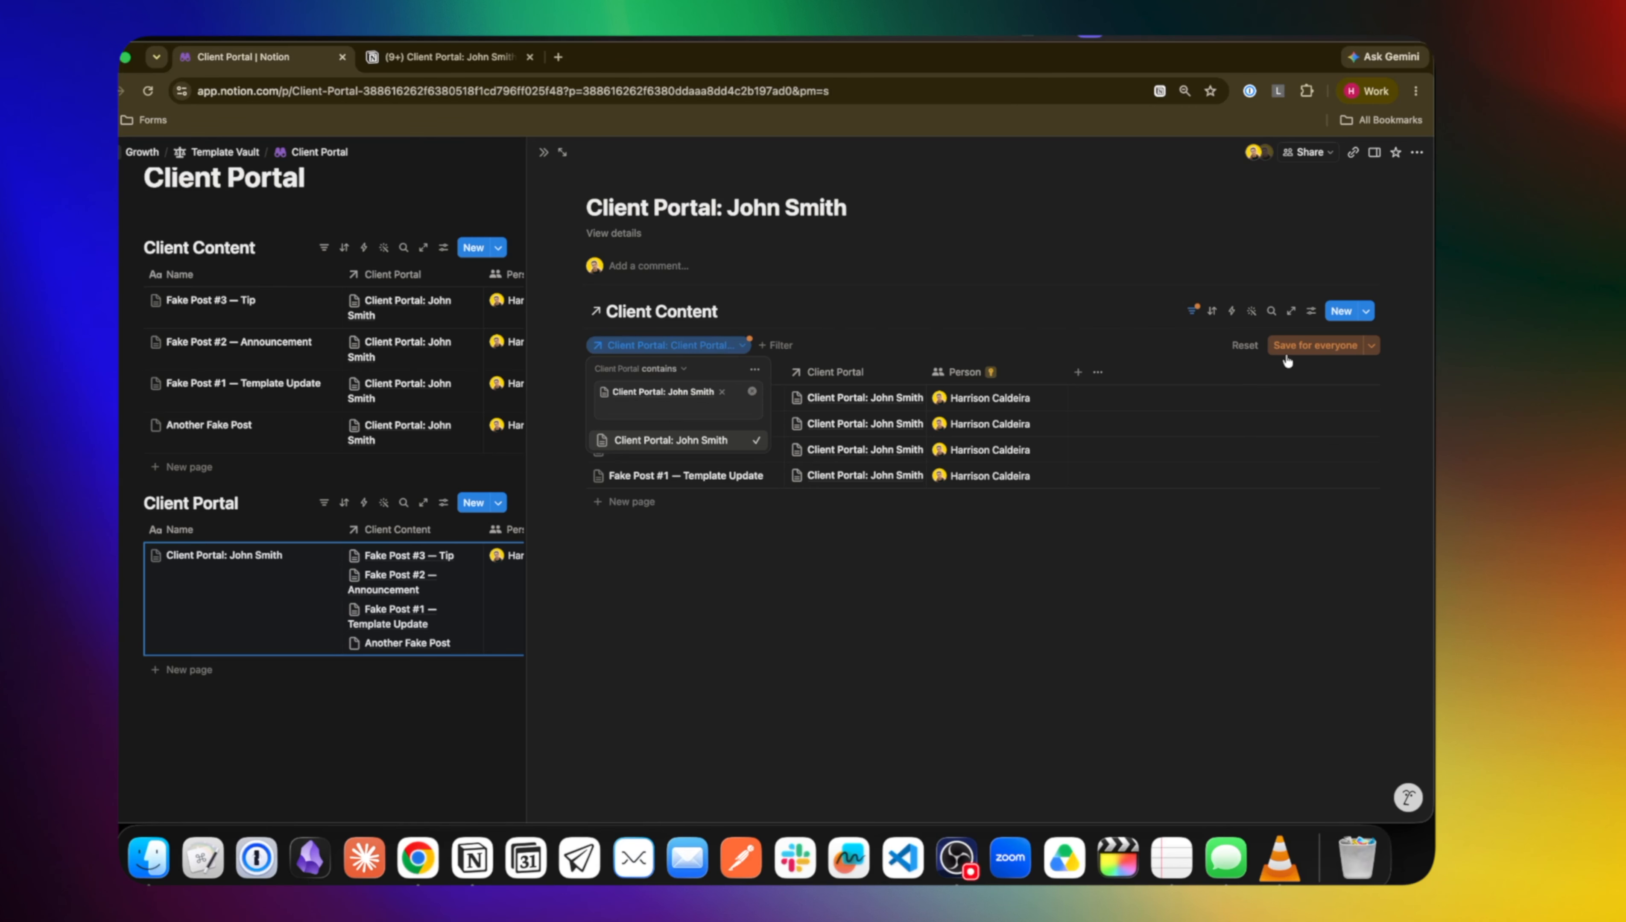
{"action": "left_click", "coordinate": [1297, 346]}
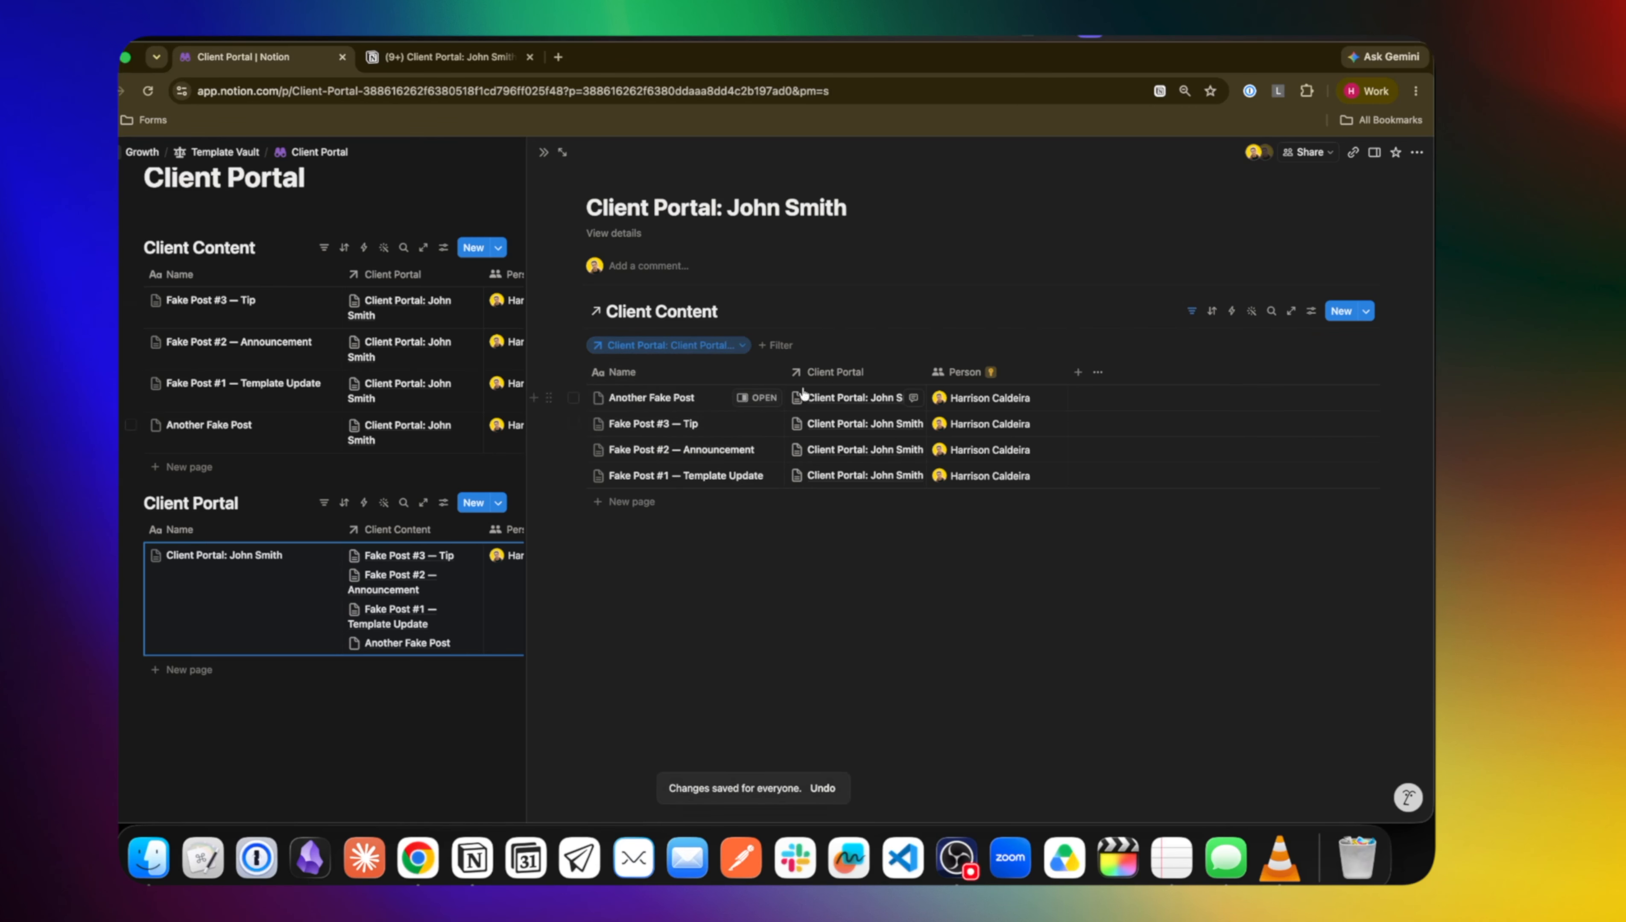
Switch the Client Content view layout to Feed after trying List and Gallery
{"action": "left_click", "coordinate": [1313, 311]}
{"action": "left_click", "coordinate": [1315, 395]}
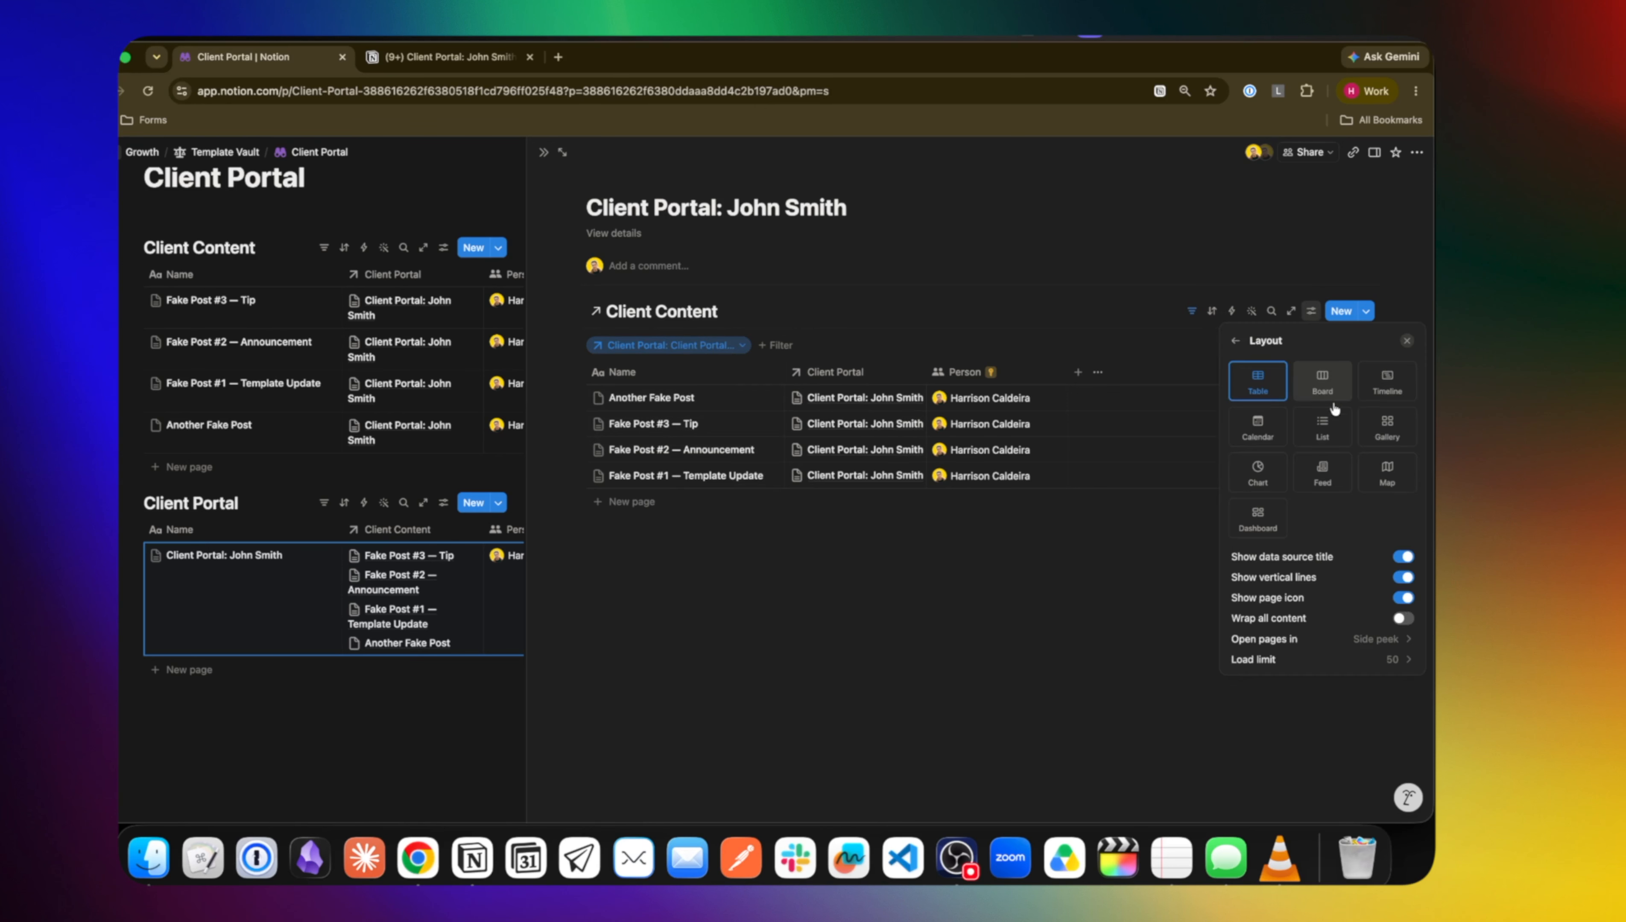
{"action": "left_click", "coordinate": [1330, 423]}
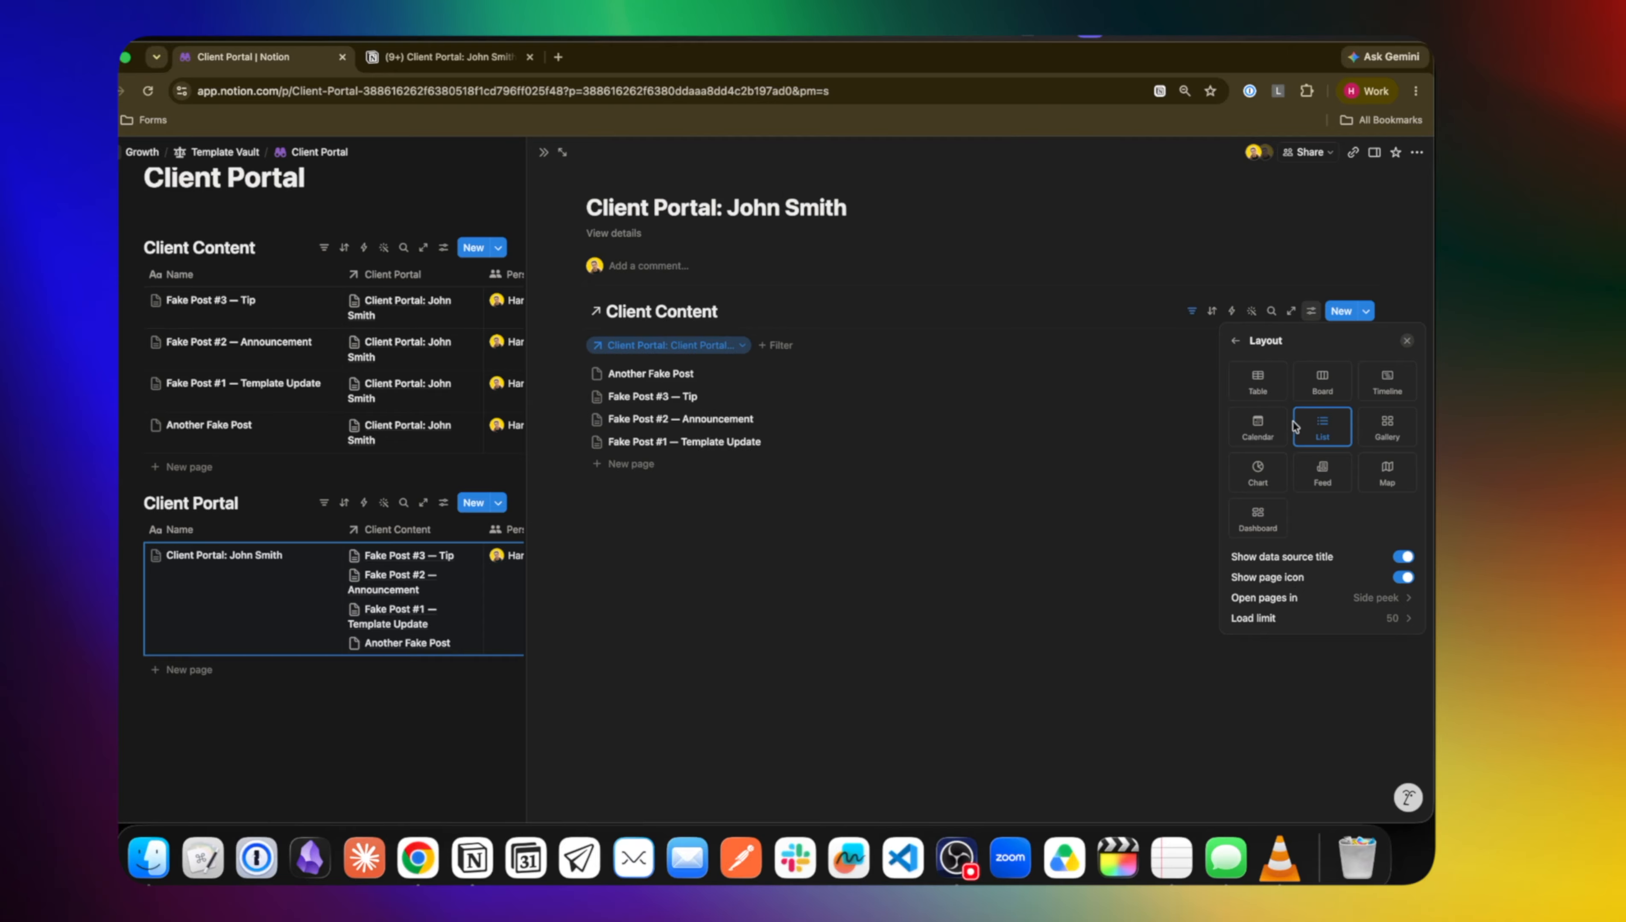
{"action": "left_click", "coordinate": [1391, 432]}
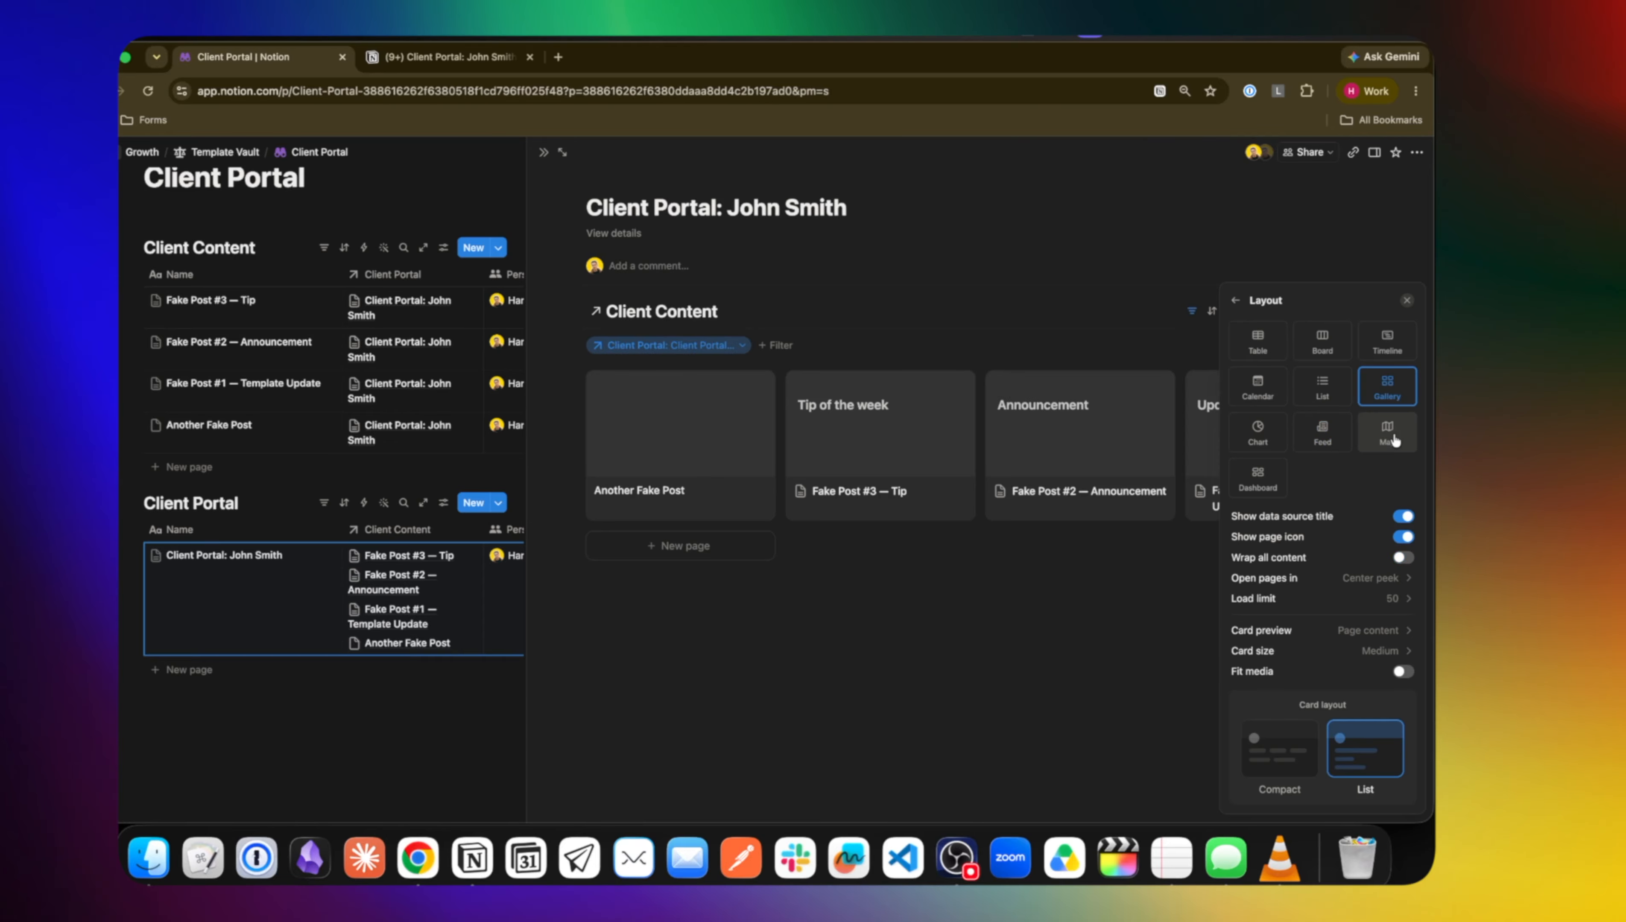
{"action": "left_click", "coordinate": [1323, 435]}
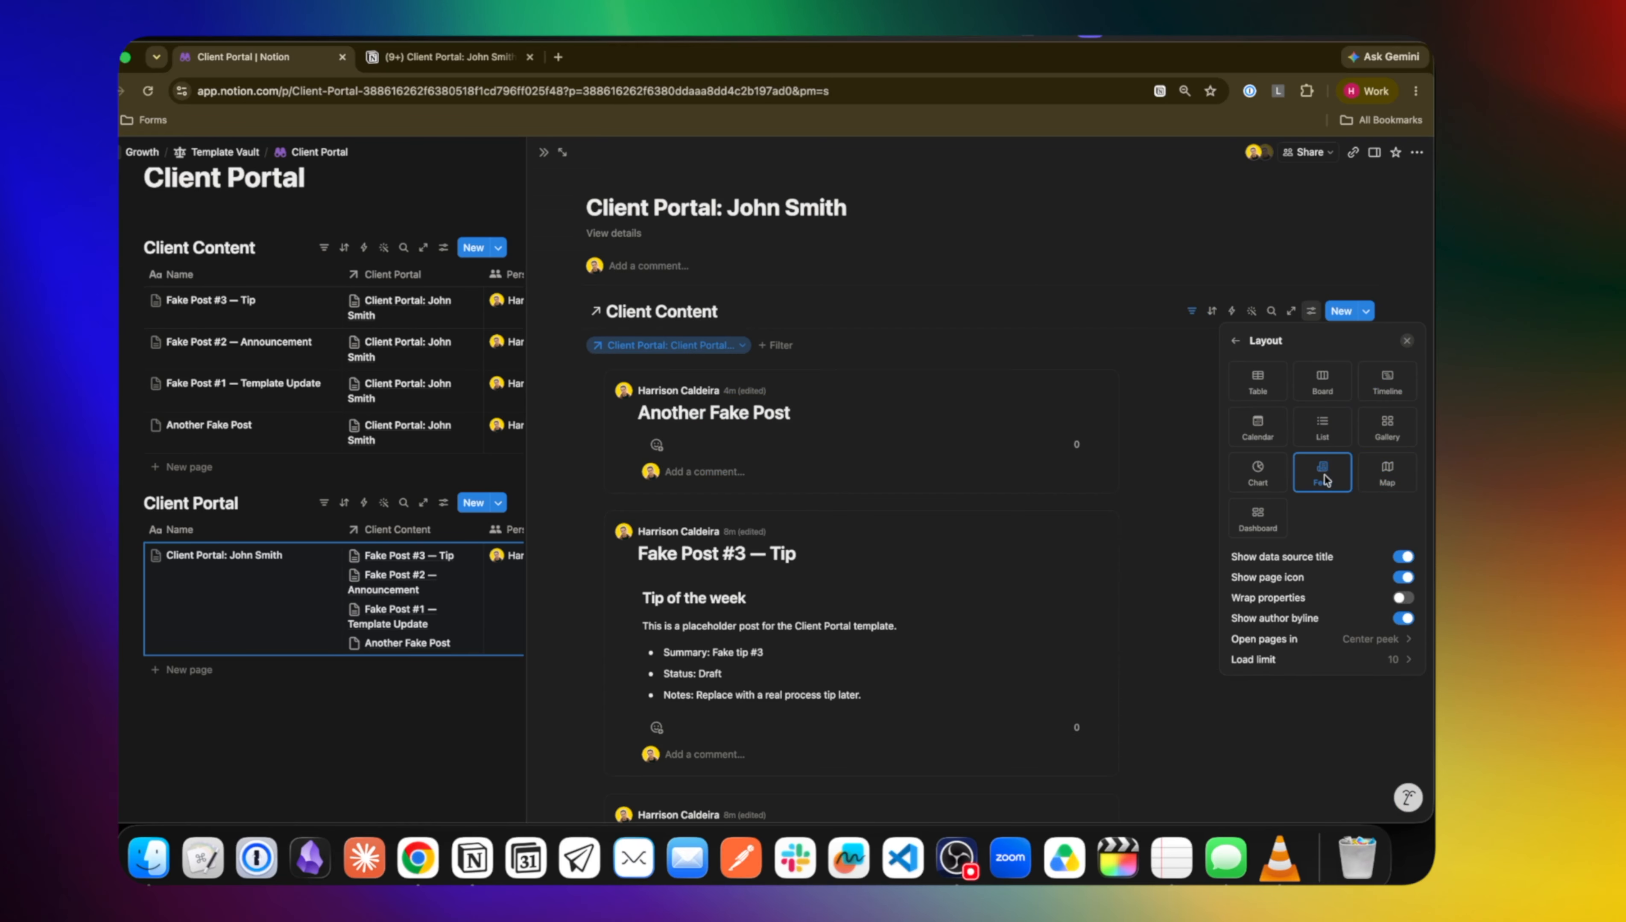
{"action": "left_click", "coordinate": [1141, 480]}
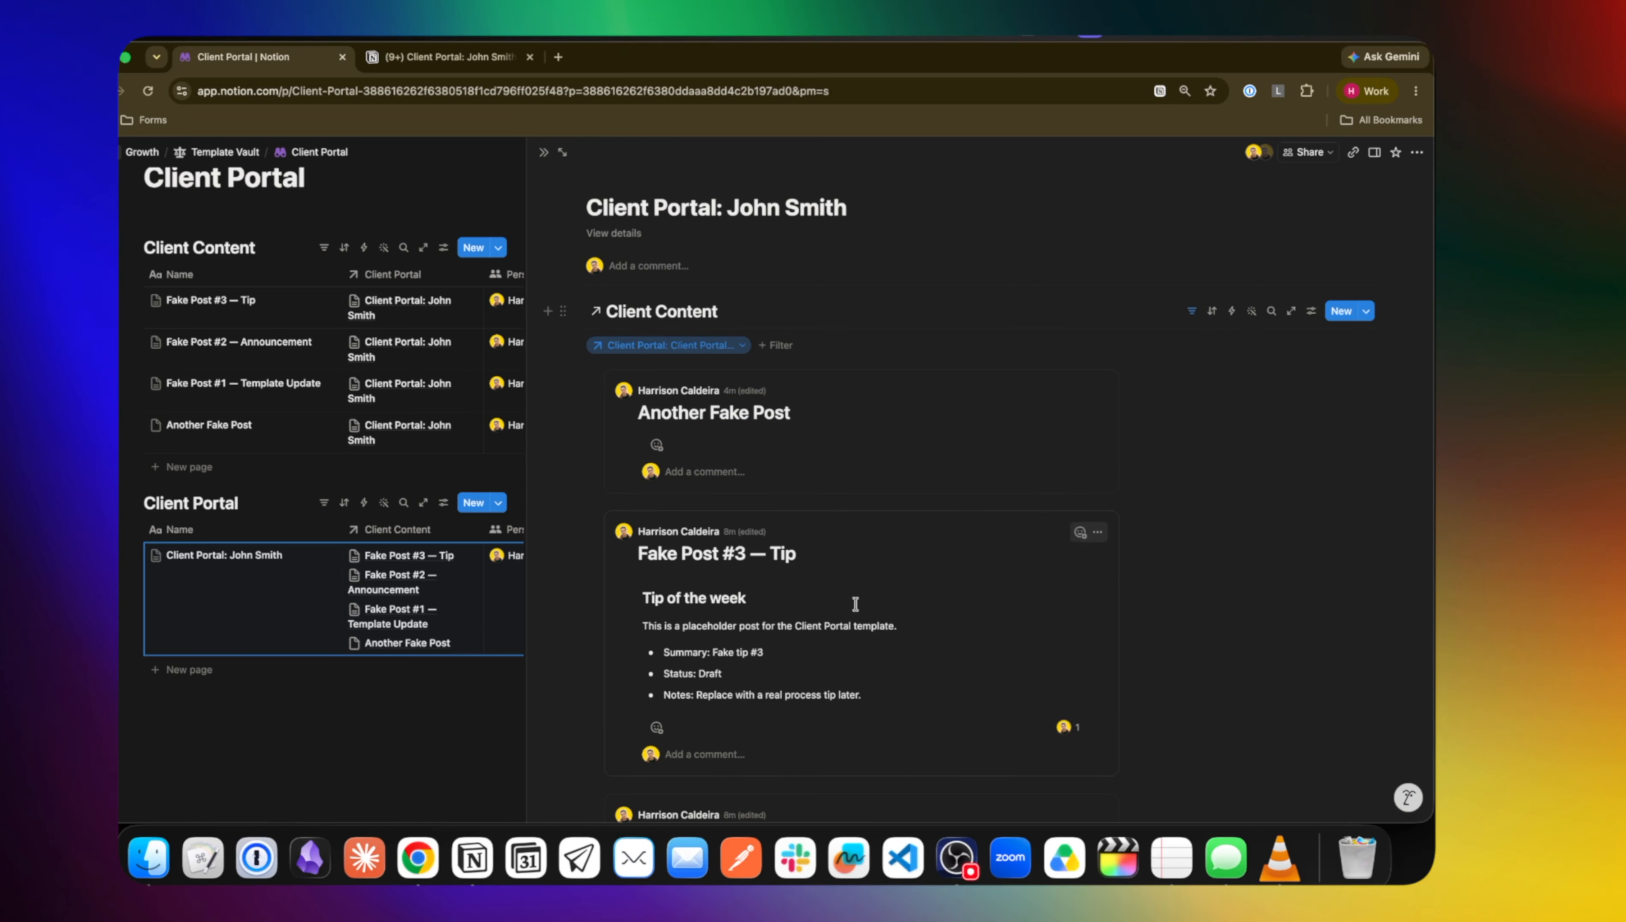
{"action": "scroll", "coordinate": [846, 643], "scroll_direction": "down", "scroll_amount": 7}
{"action": "scroll", "coordinate": [854, 604], "scroll_direction": "up", "scroll_amount": 7}
{"action": "key", "text": "Escape"}
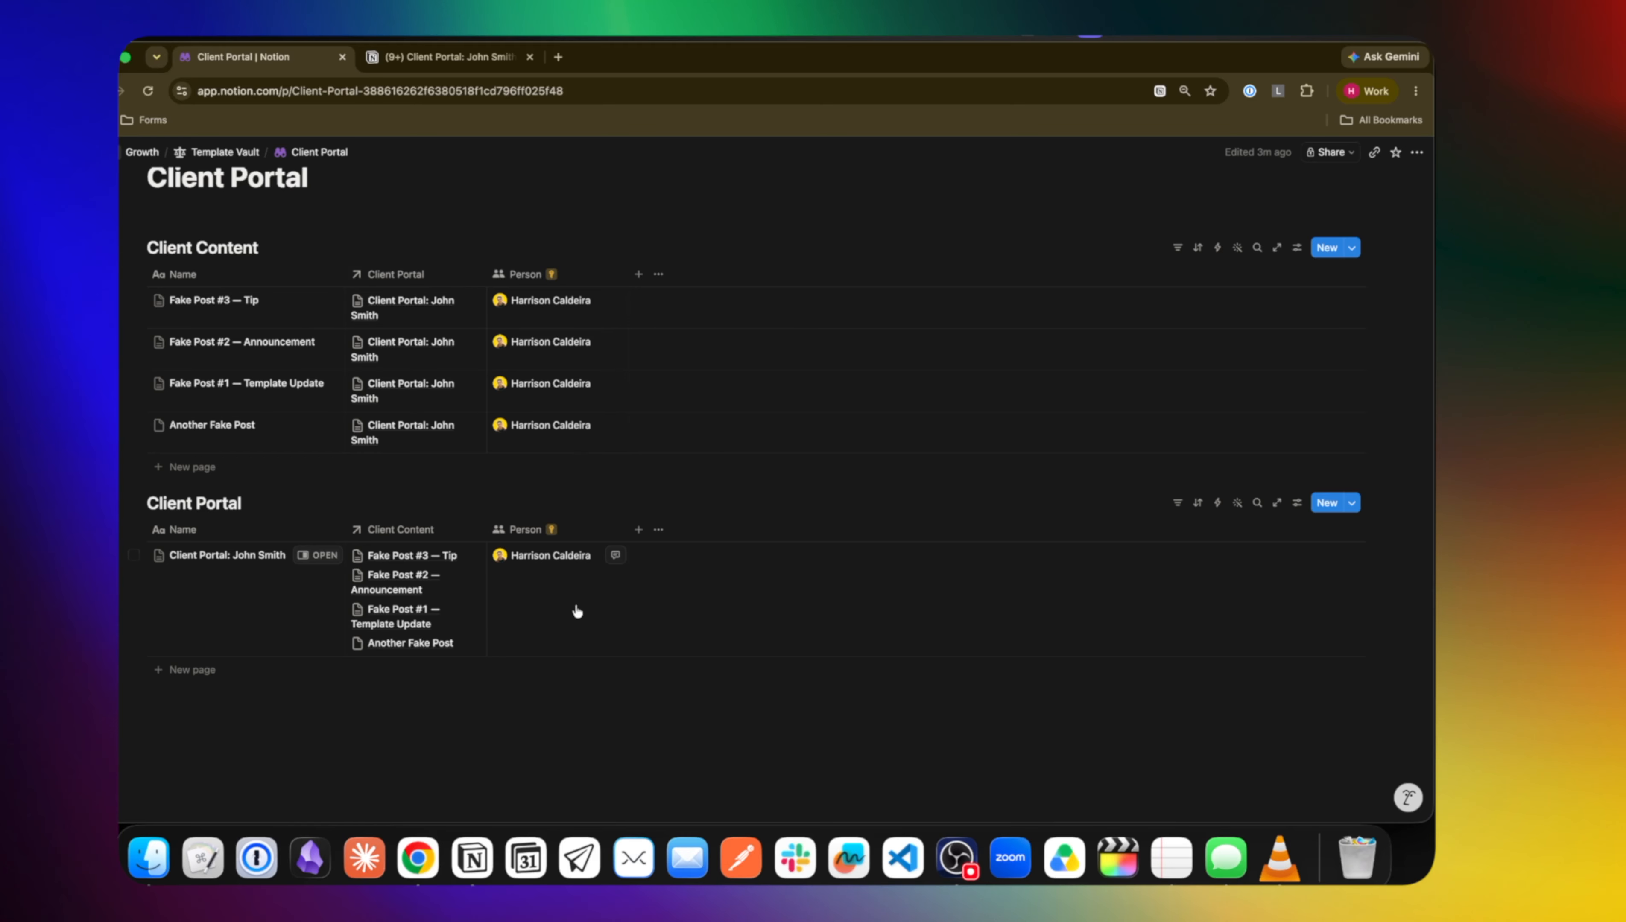
Hide the Client Content view's title on the client's portal page and close the side peek
{"action": "left_click", "coordinate": [322, 561]}
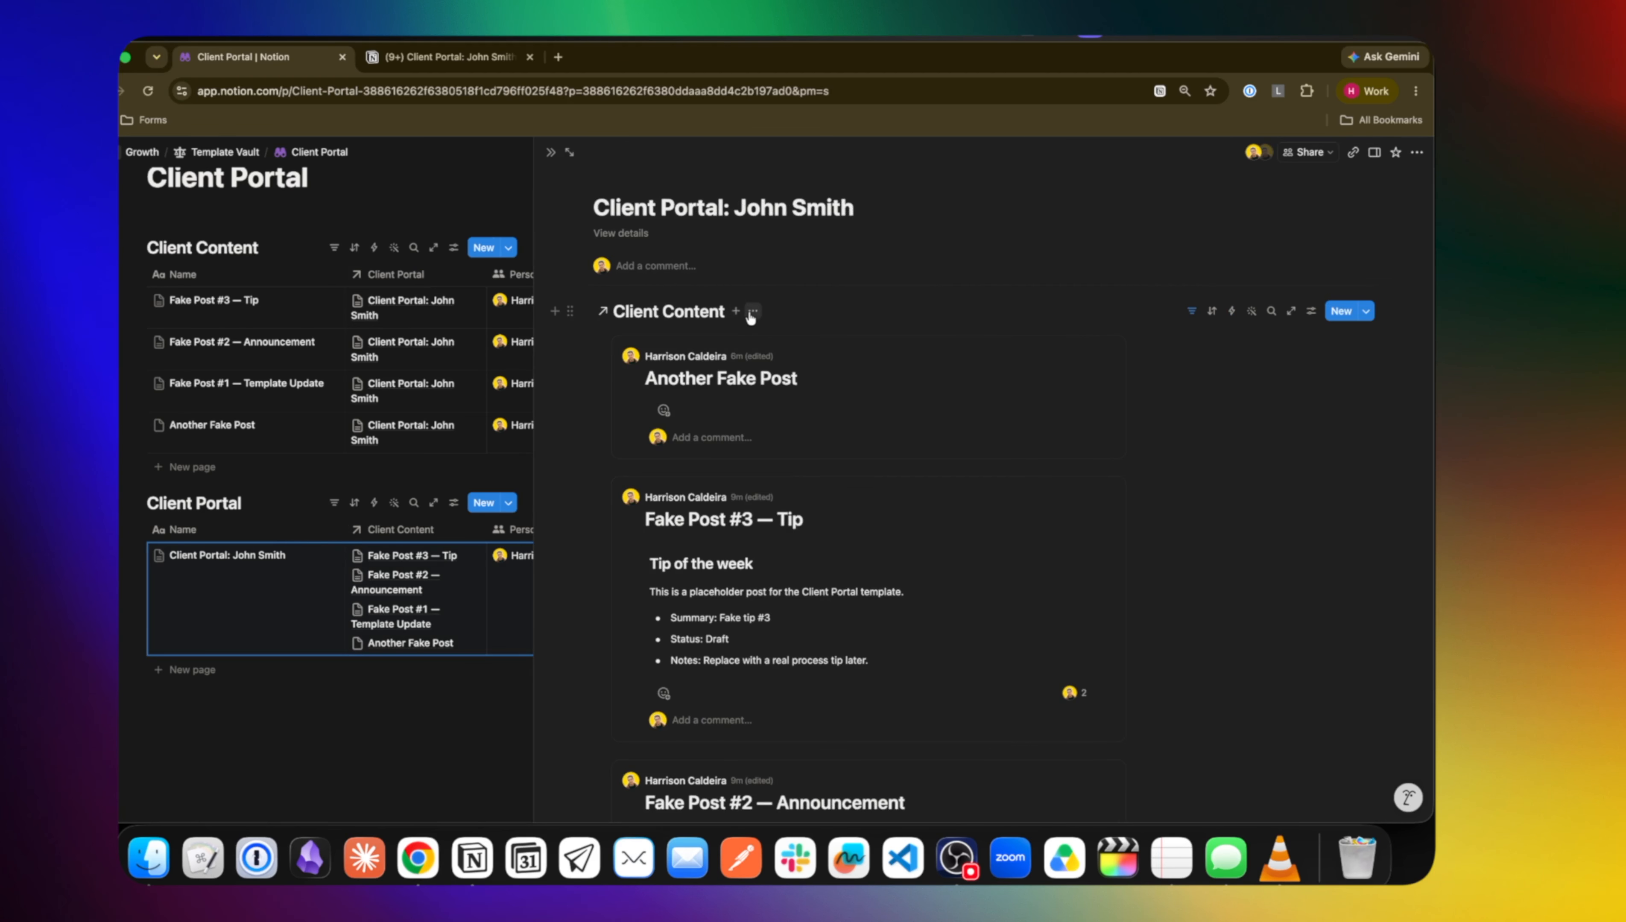
{"action": "left_click", "coordinate": [746, 311]}
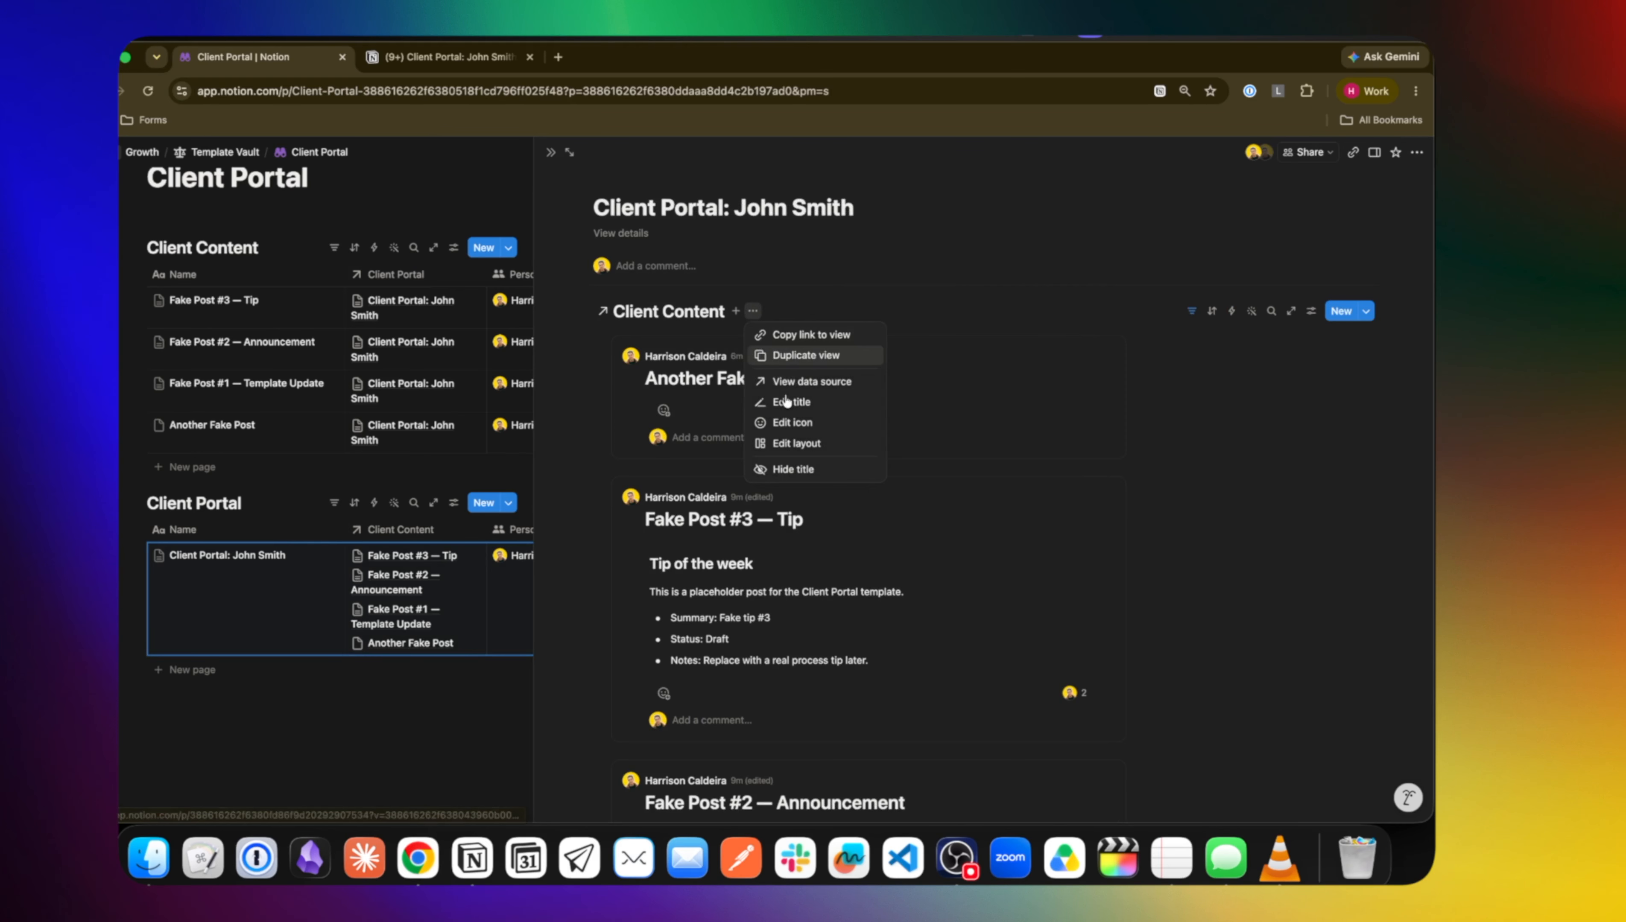
{"action": "left_click", "coordinate": [801, 470]}
{"action": "left_click", "coordinate": [550, 153]}
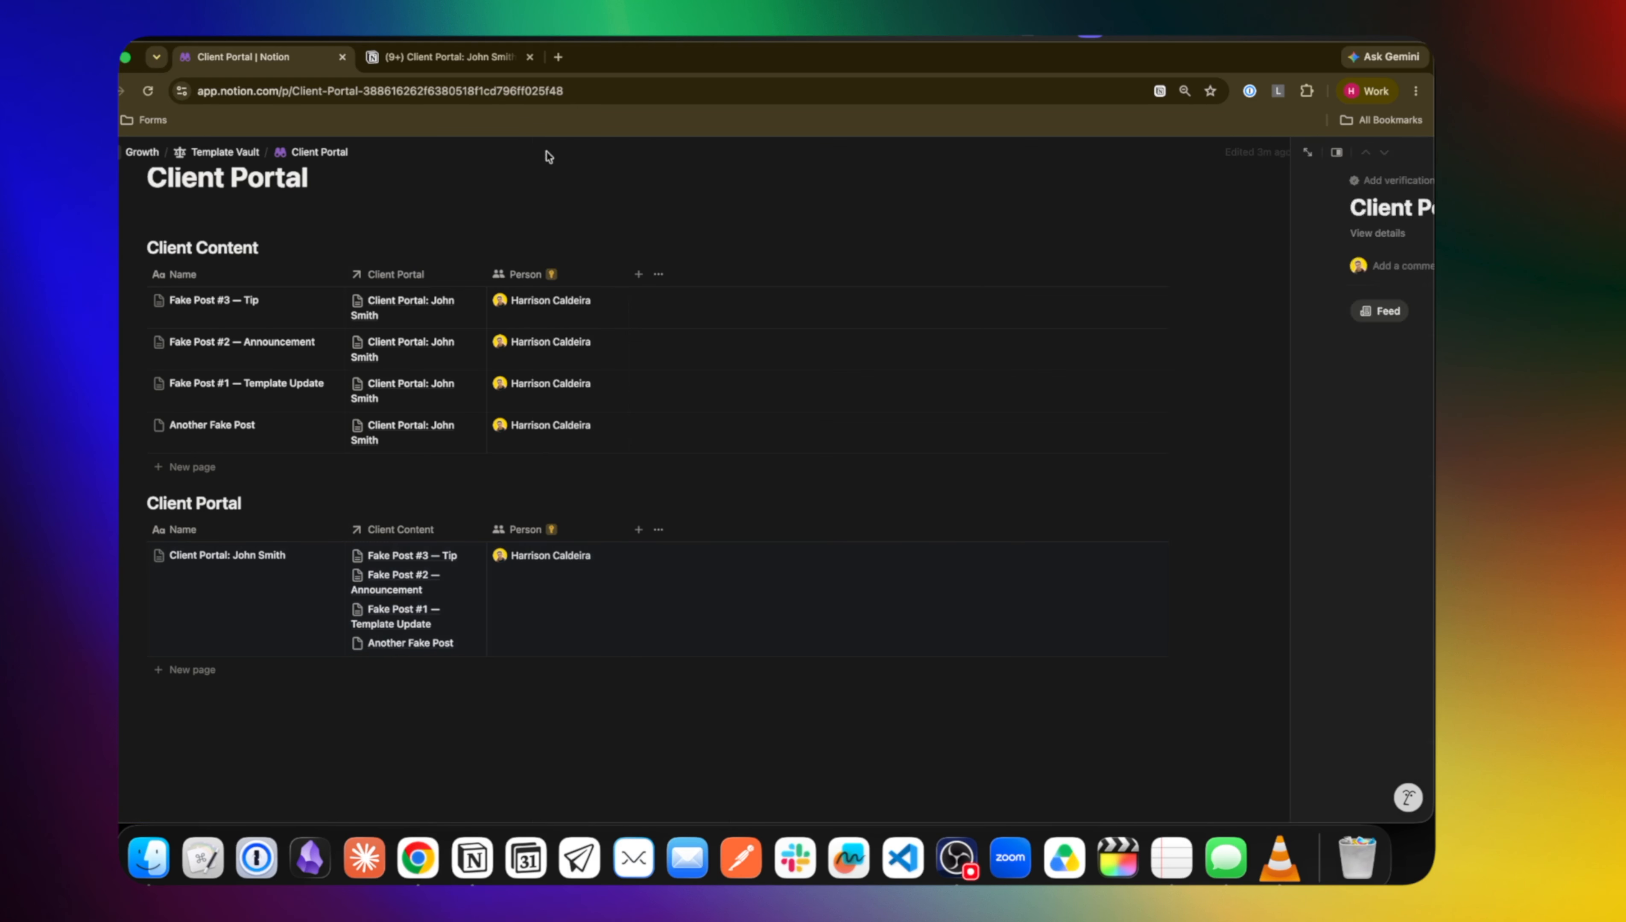
Add a Button property named Approve to the Client Portal table
{"action": "left_click", "coordinate": [638, 529]}
{"action": "type", "text": "Approve"}
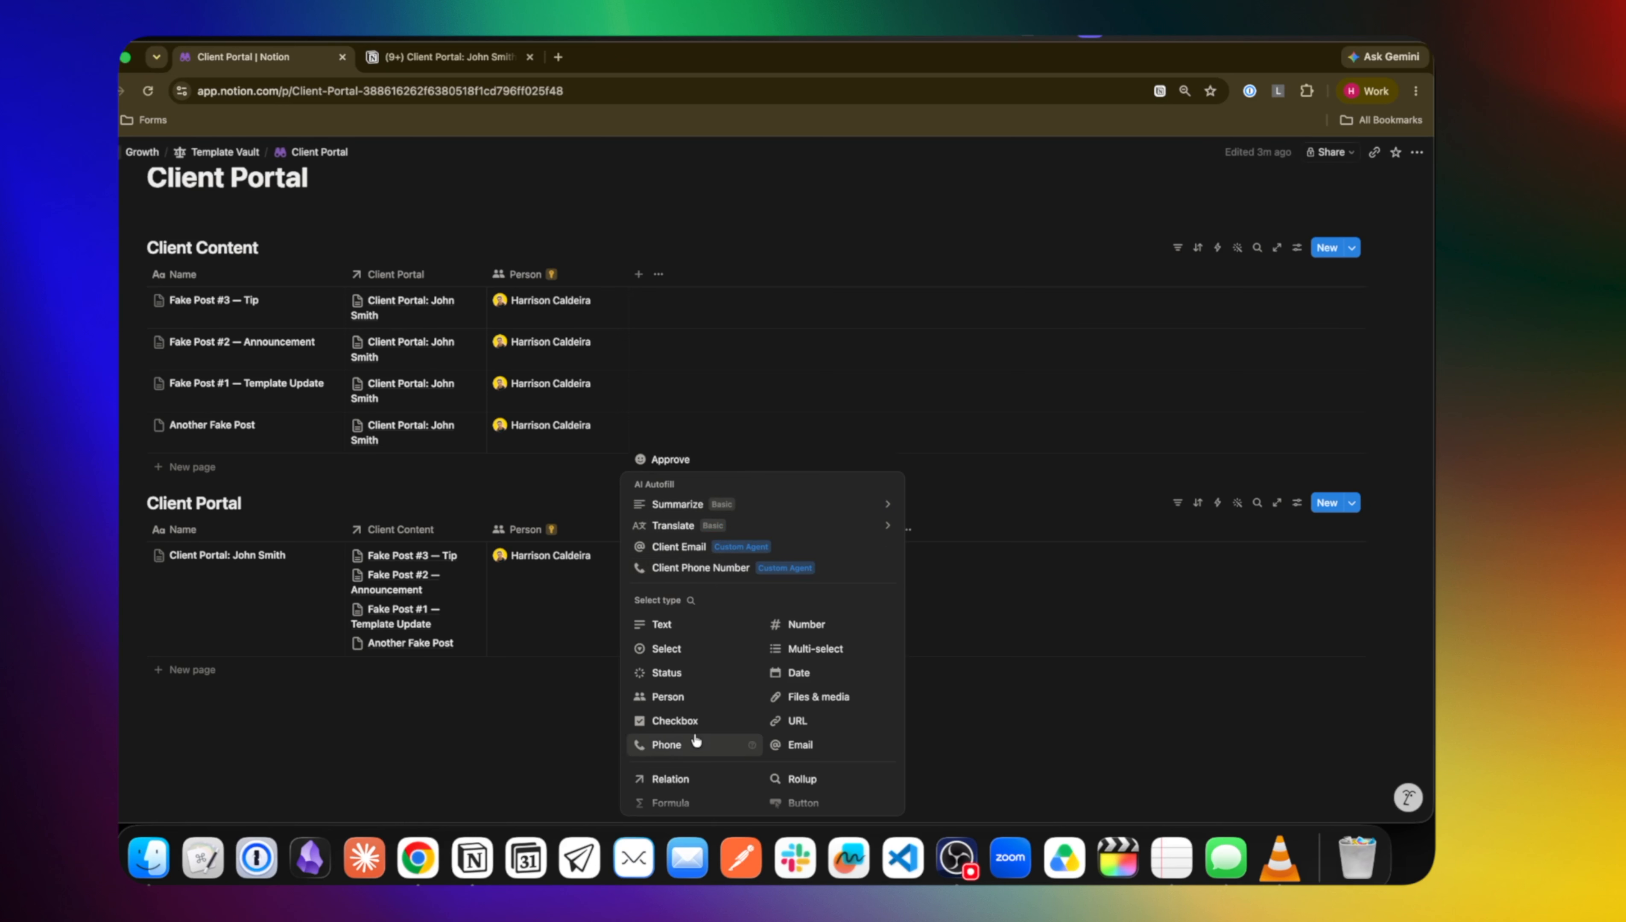
{"action": "scroll", "coordinate": [692, 732], "scroll_direction": "down", "scroll_amount": 2}
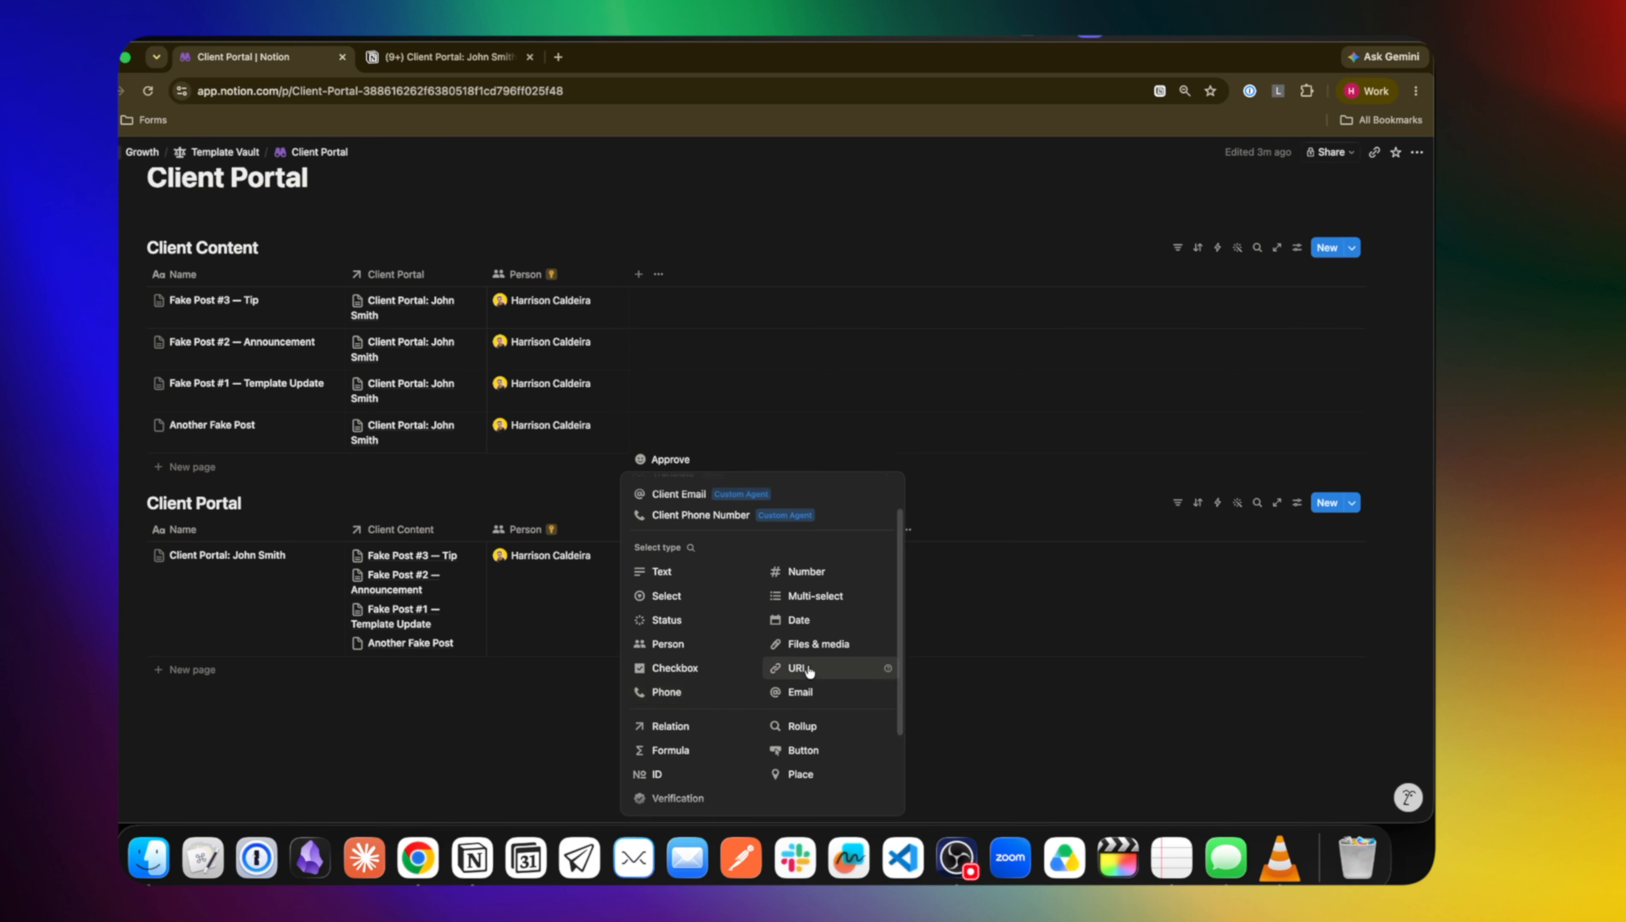
{"action": "scroll", "coordinate": [804, 747], "scroll_direction": "down", "scroll_amount": 3}
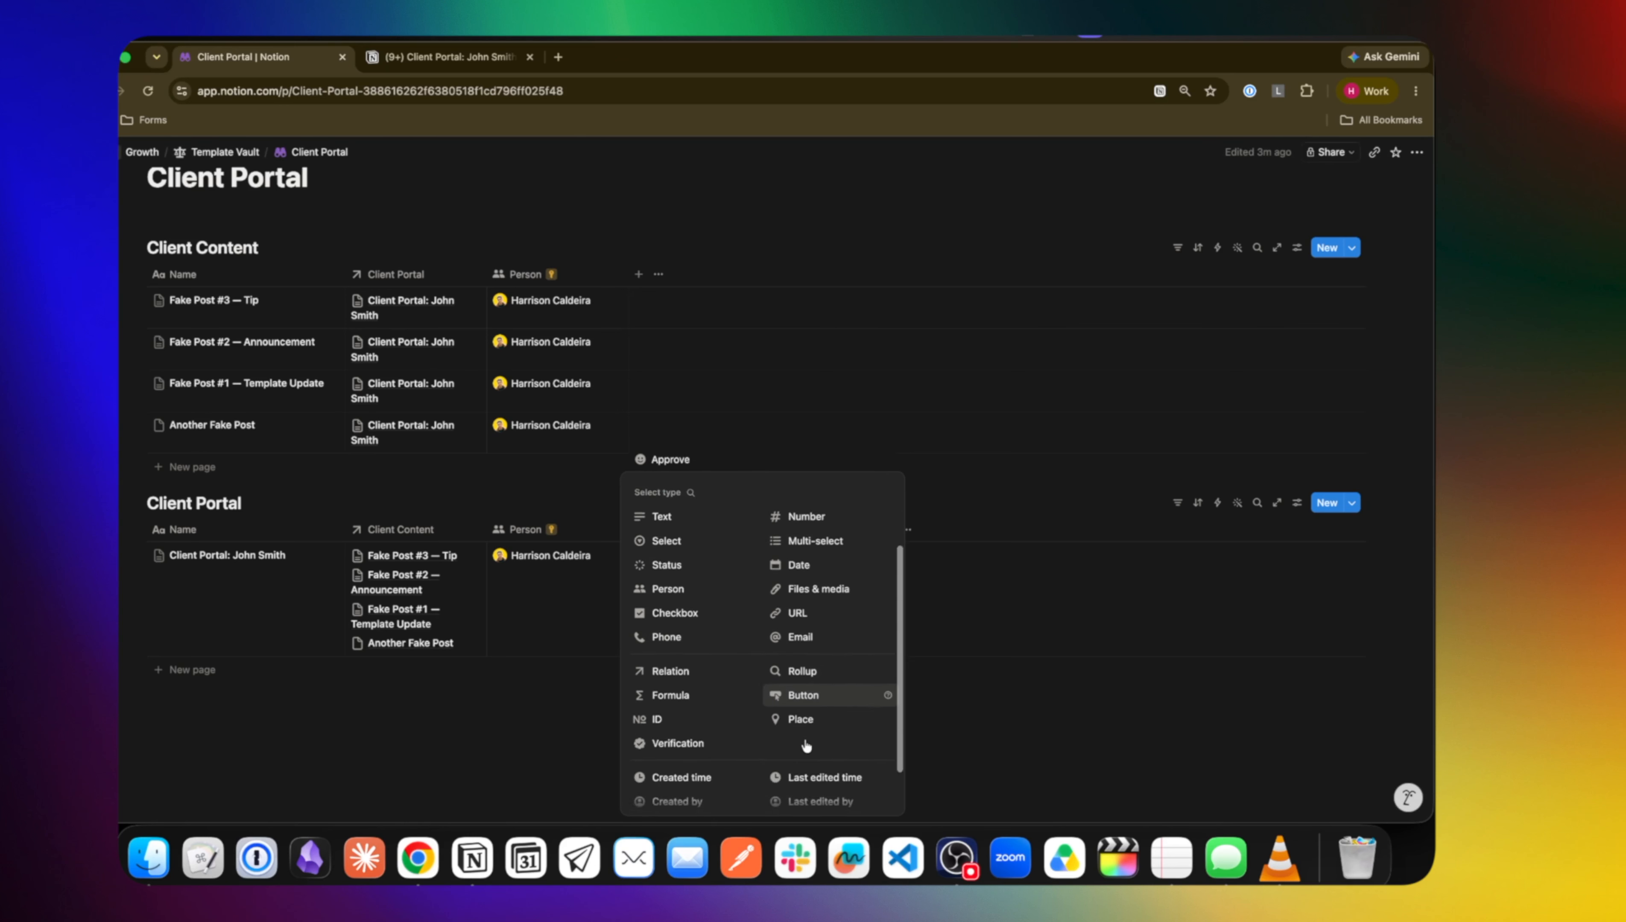
{"action": "scroll", "coordinate": [807, 709], "scroll_direction": "up", "scroll_amount": 1}
{"action": "left_click", "coordinate": [807, 648]}
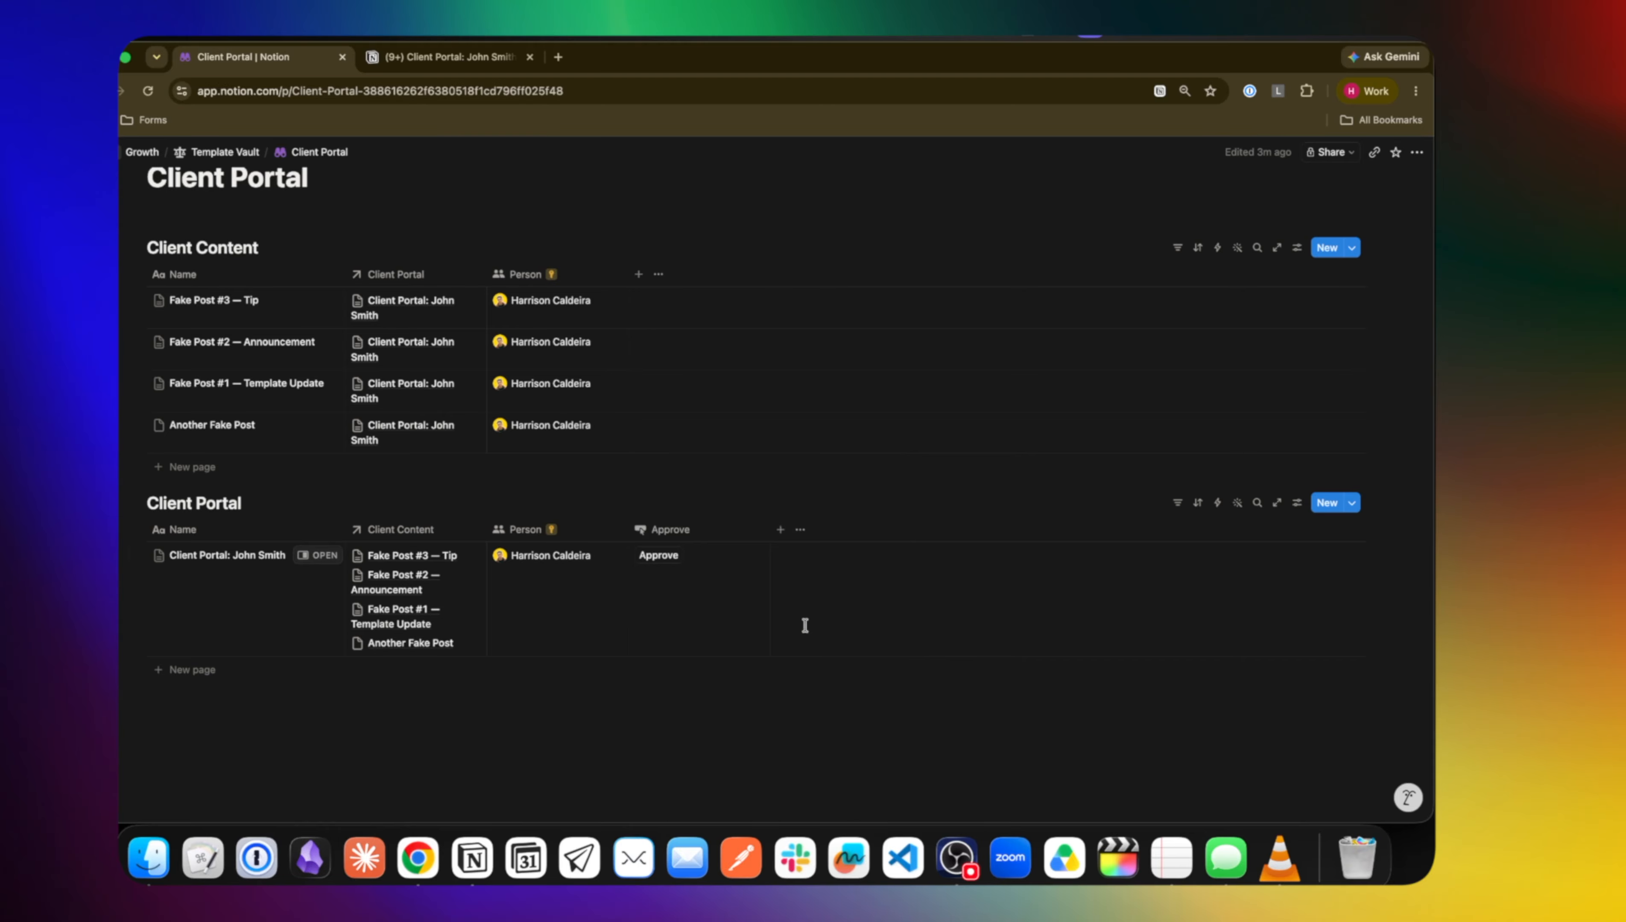
Add a Status property and place the Approve column after it
{"action": "left_click", "coordinate": [780, 530]}
{"action": "type", "text": "Status"}
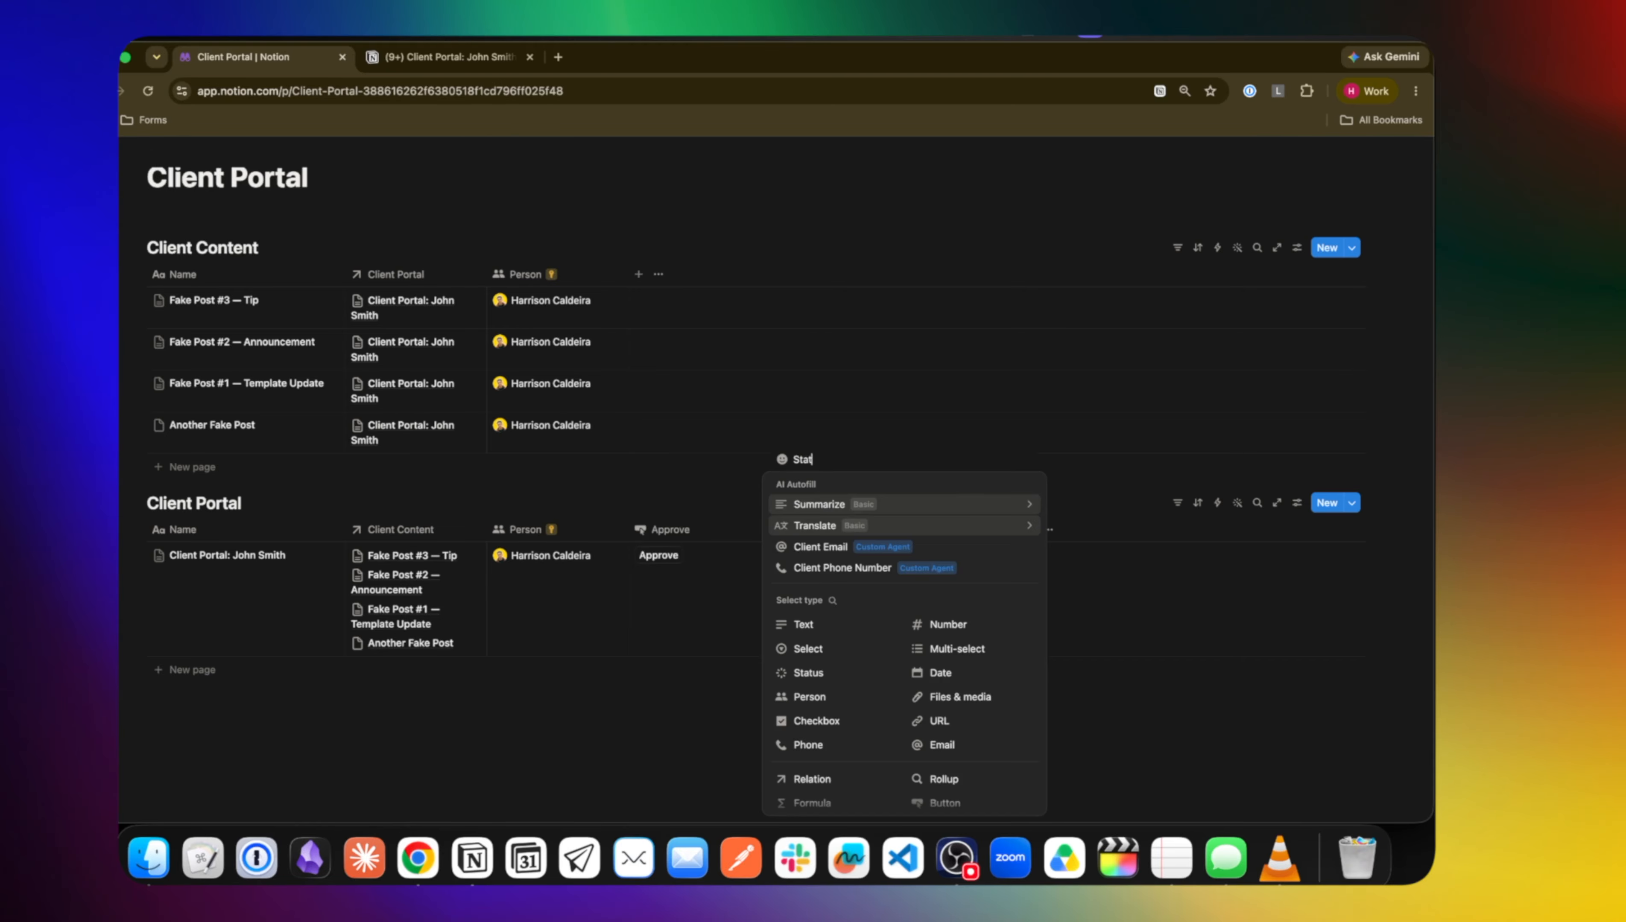
{"action": "left_click", "coordinate": [818, 673]}
{"action": "left_click_drag", "start_coordinate": [682, 537], "coordinate": [860, 544]}
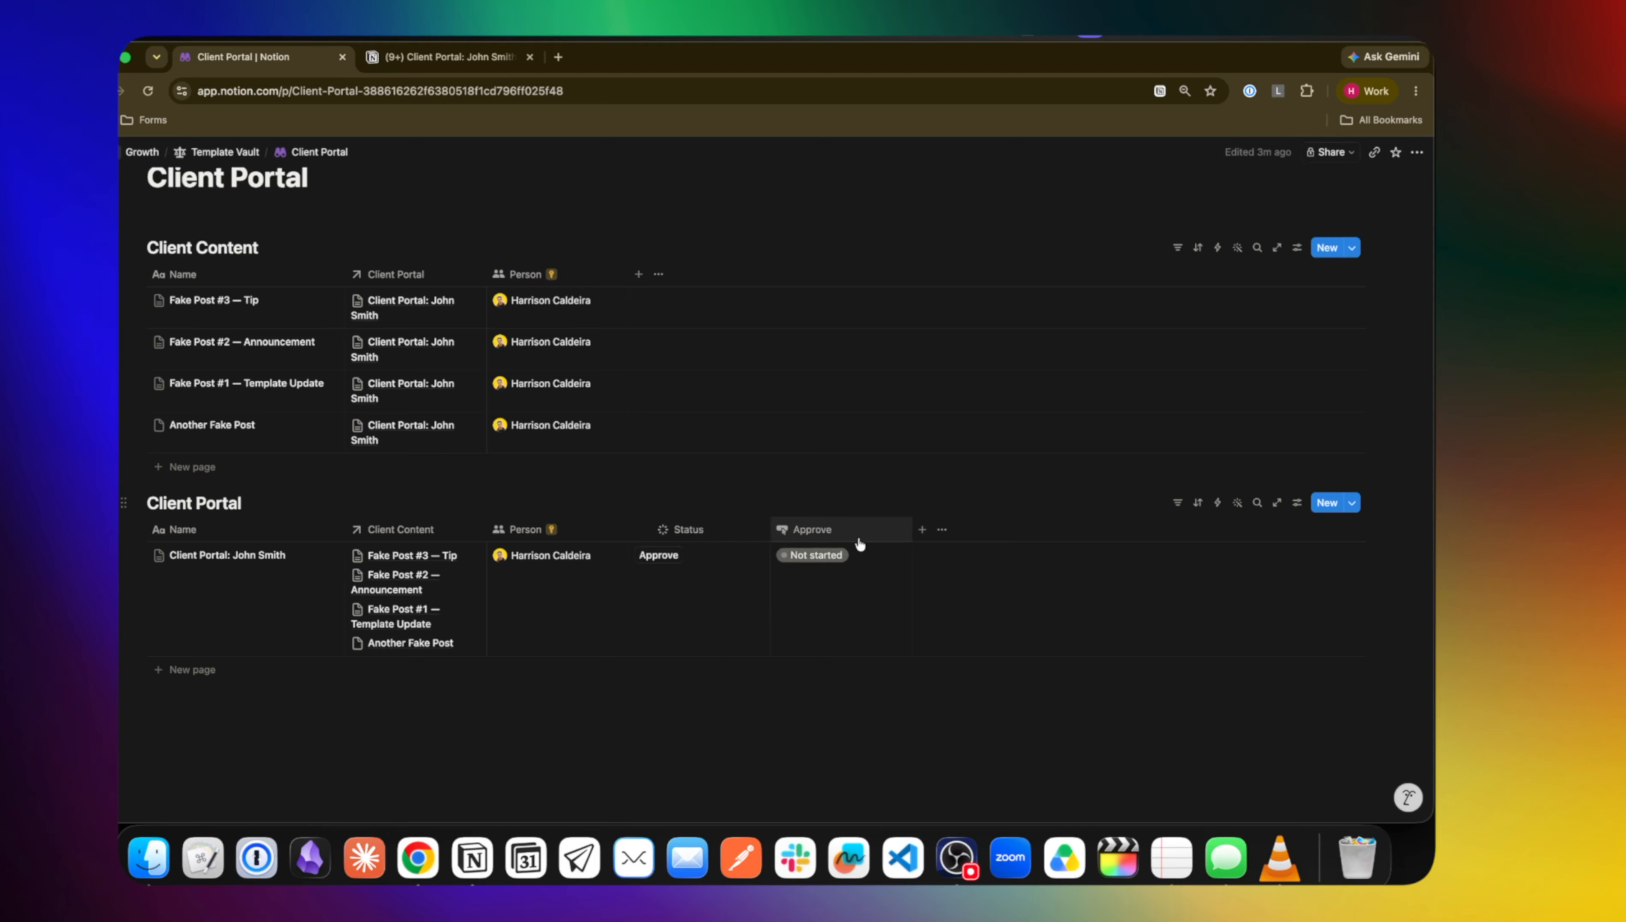
{"action": "left_click", "coordinate": [818, 530]}
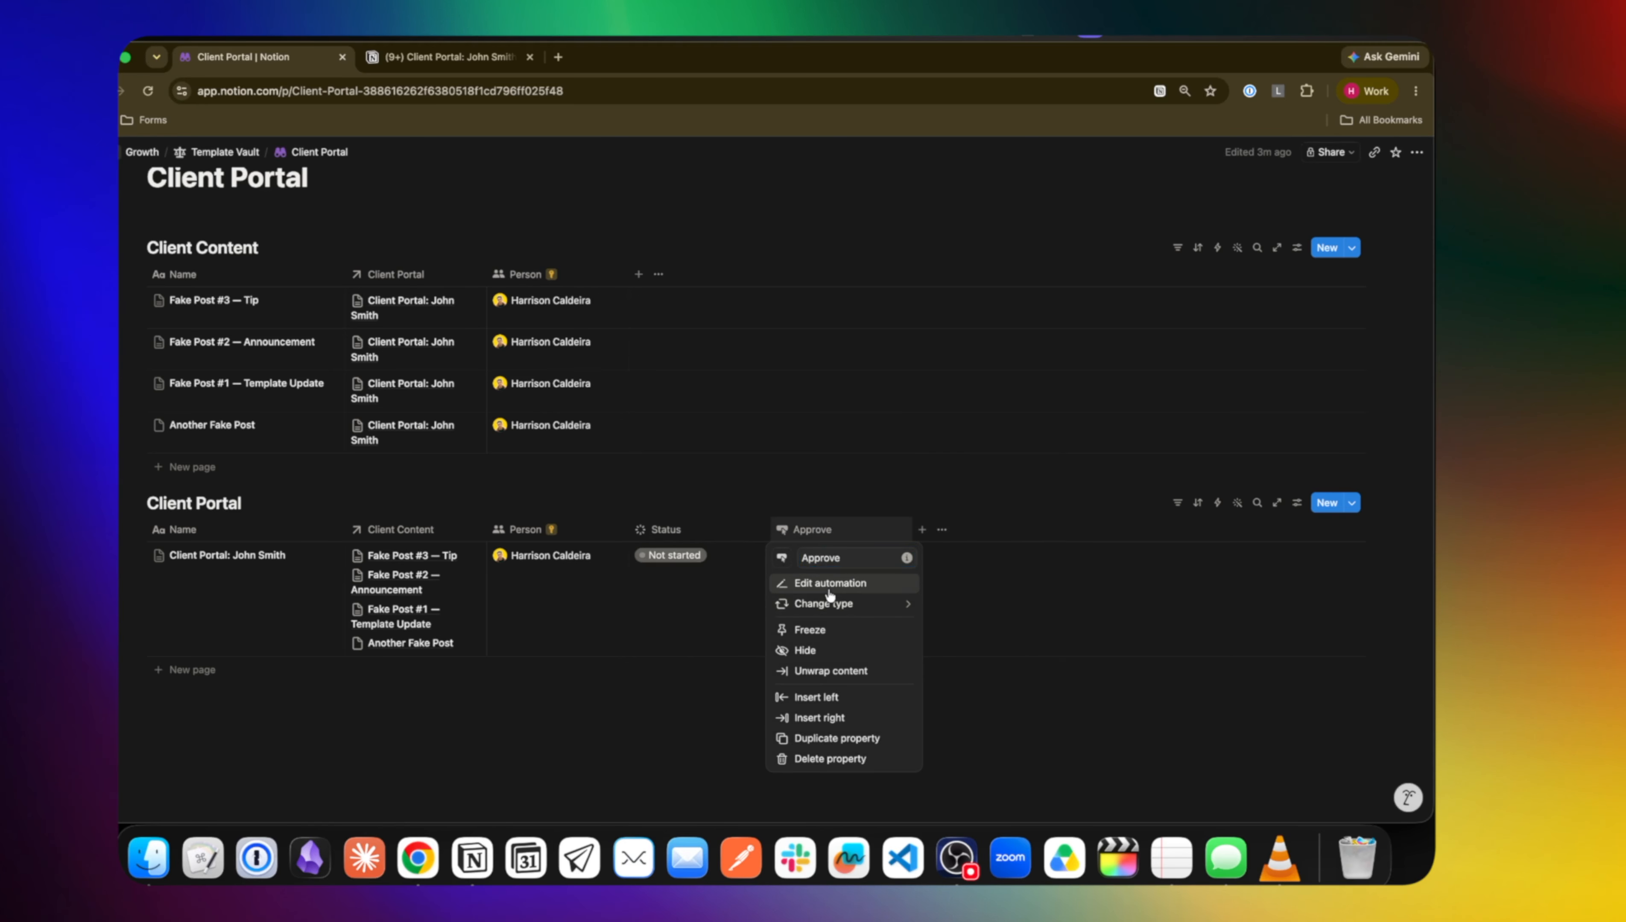
Start an Approve button action that edits Status, then close it without saving
{"action": "left_click", "coordinate": [830, 583]}
{"action": "left_click", "coordinate": [704, 411]}
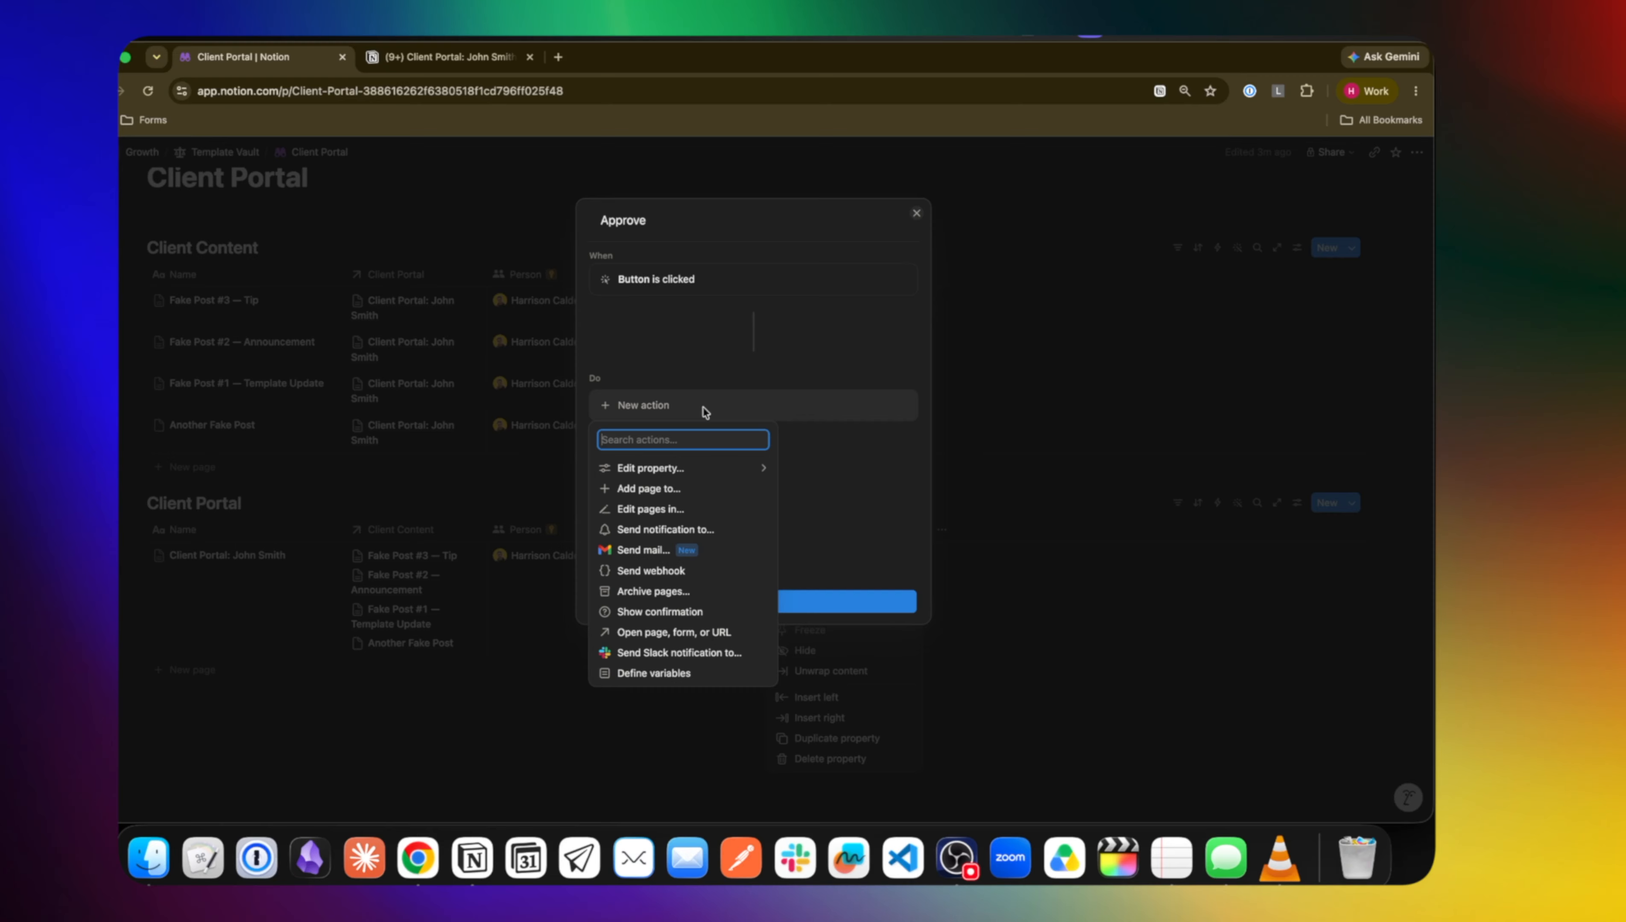
{"action": "left_click", "coordinate": [673, 469]}
{"action": "left_click", "coordinate": [664, 552]}
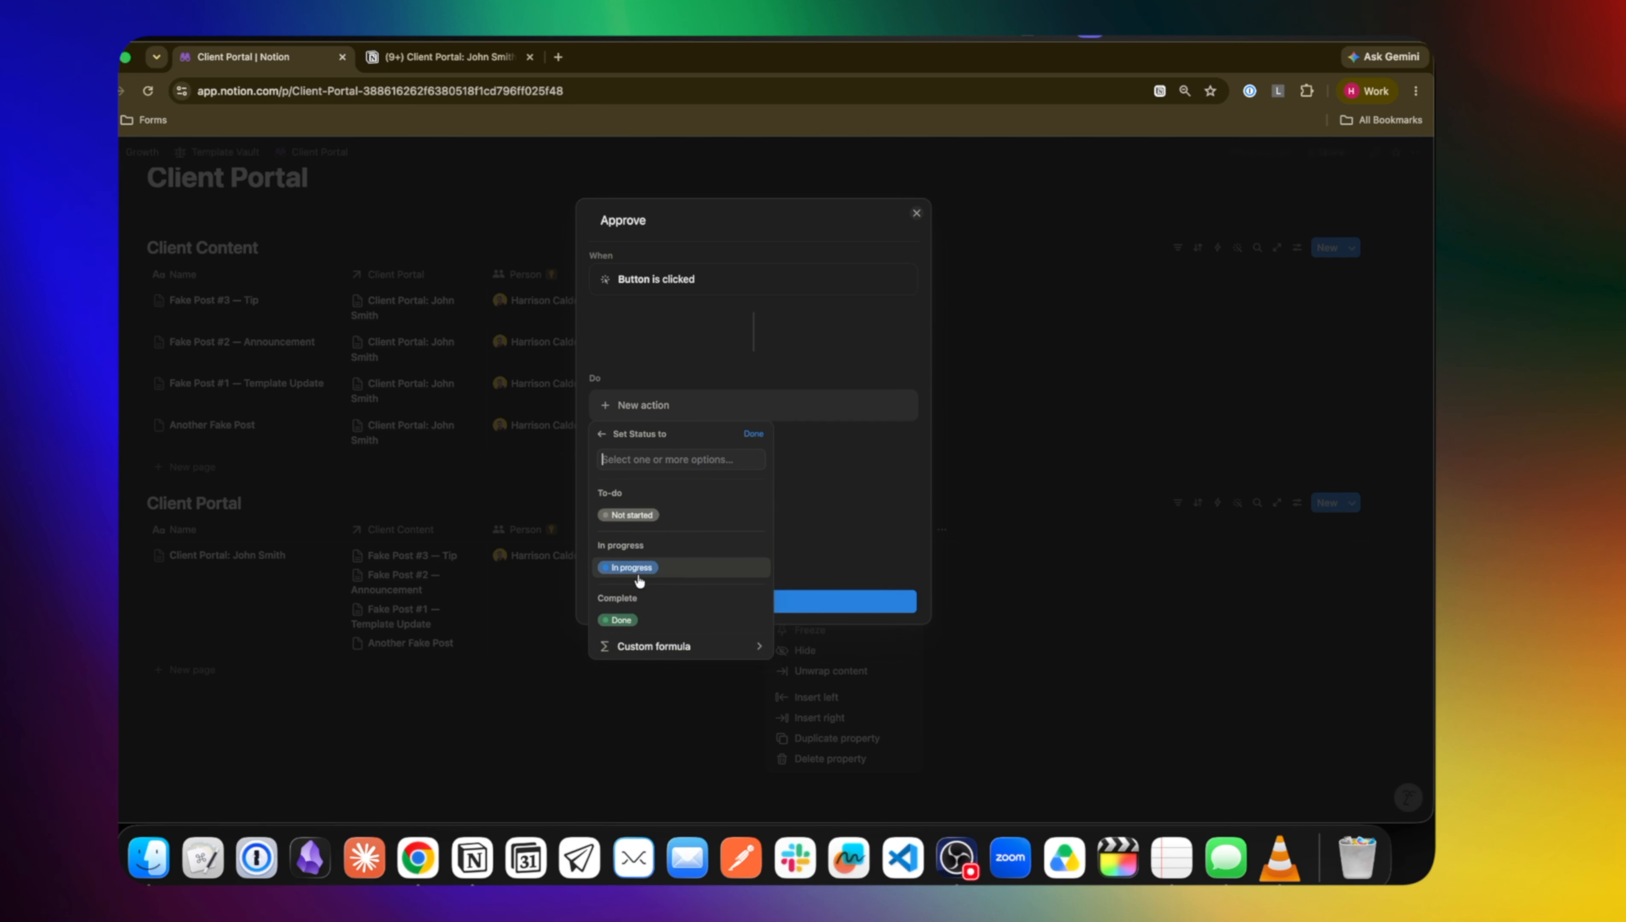
{"action": "left_click", "coordinate": [889, 526]}
{"action": "left_click", "coordinate": [956, 516]}
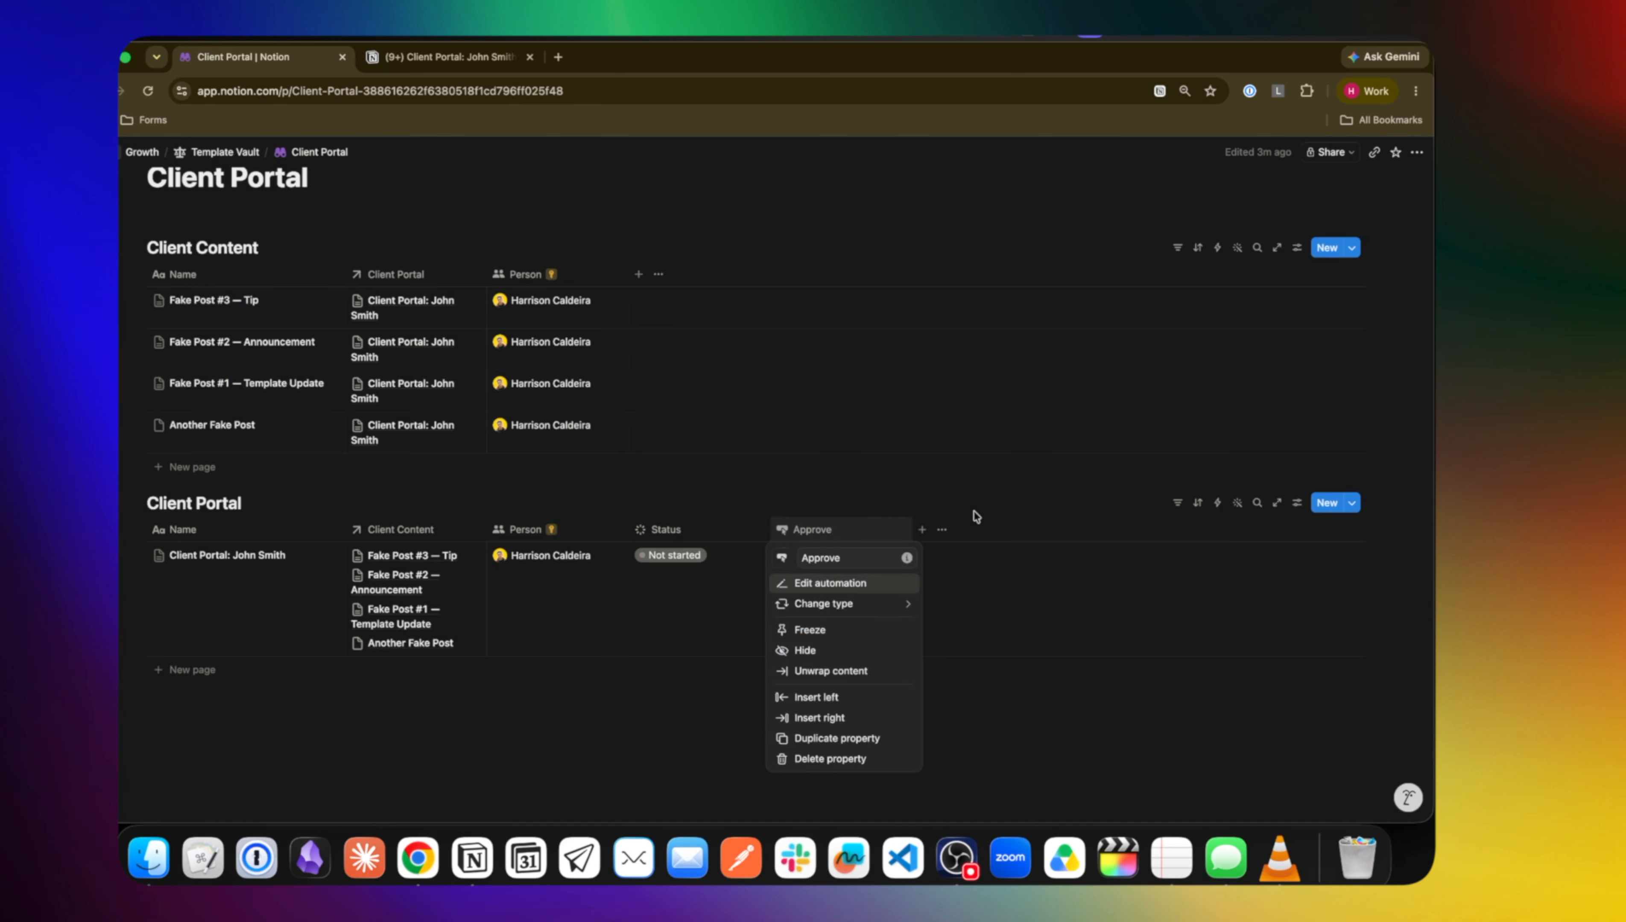
{"action": "left_click", "coordinate": [974, 515]}
Add an Approved option to the Status property's In progress group
{"action": "left_click", "coordinate": [662, 560]}
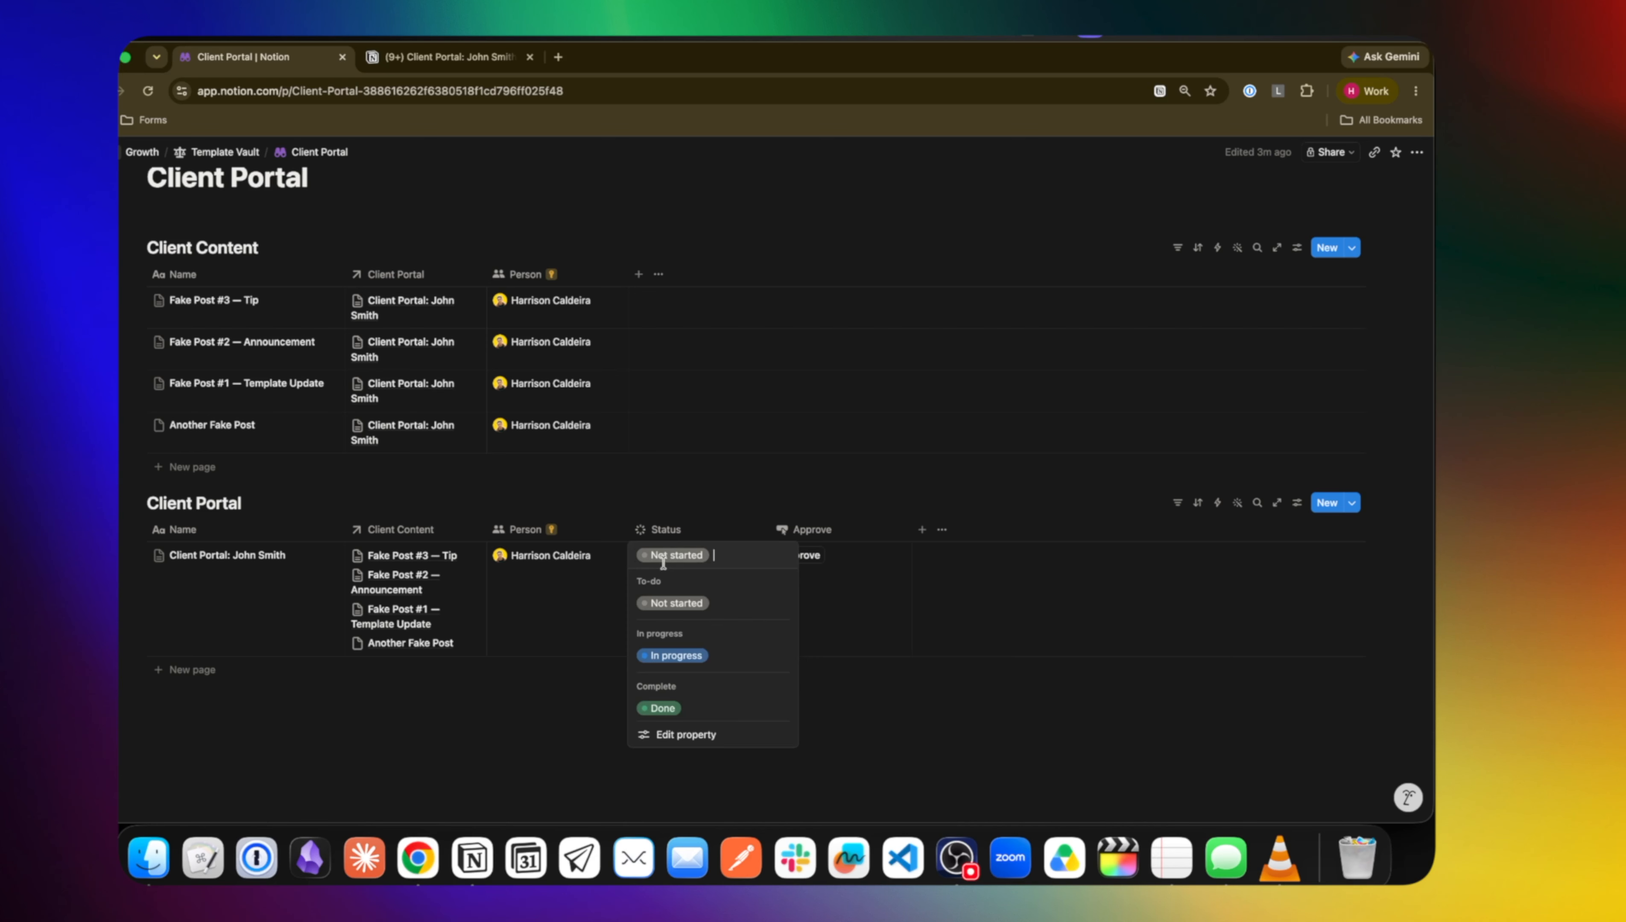
{"action": "left_click", "coordinate": [682, 731]}
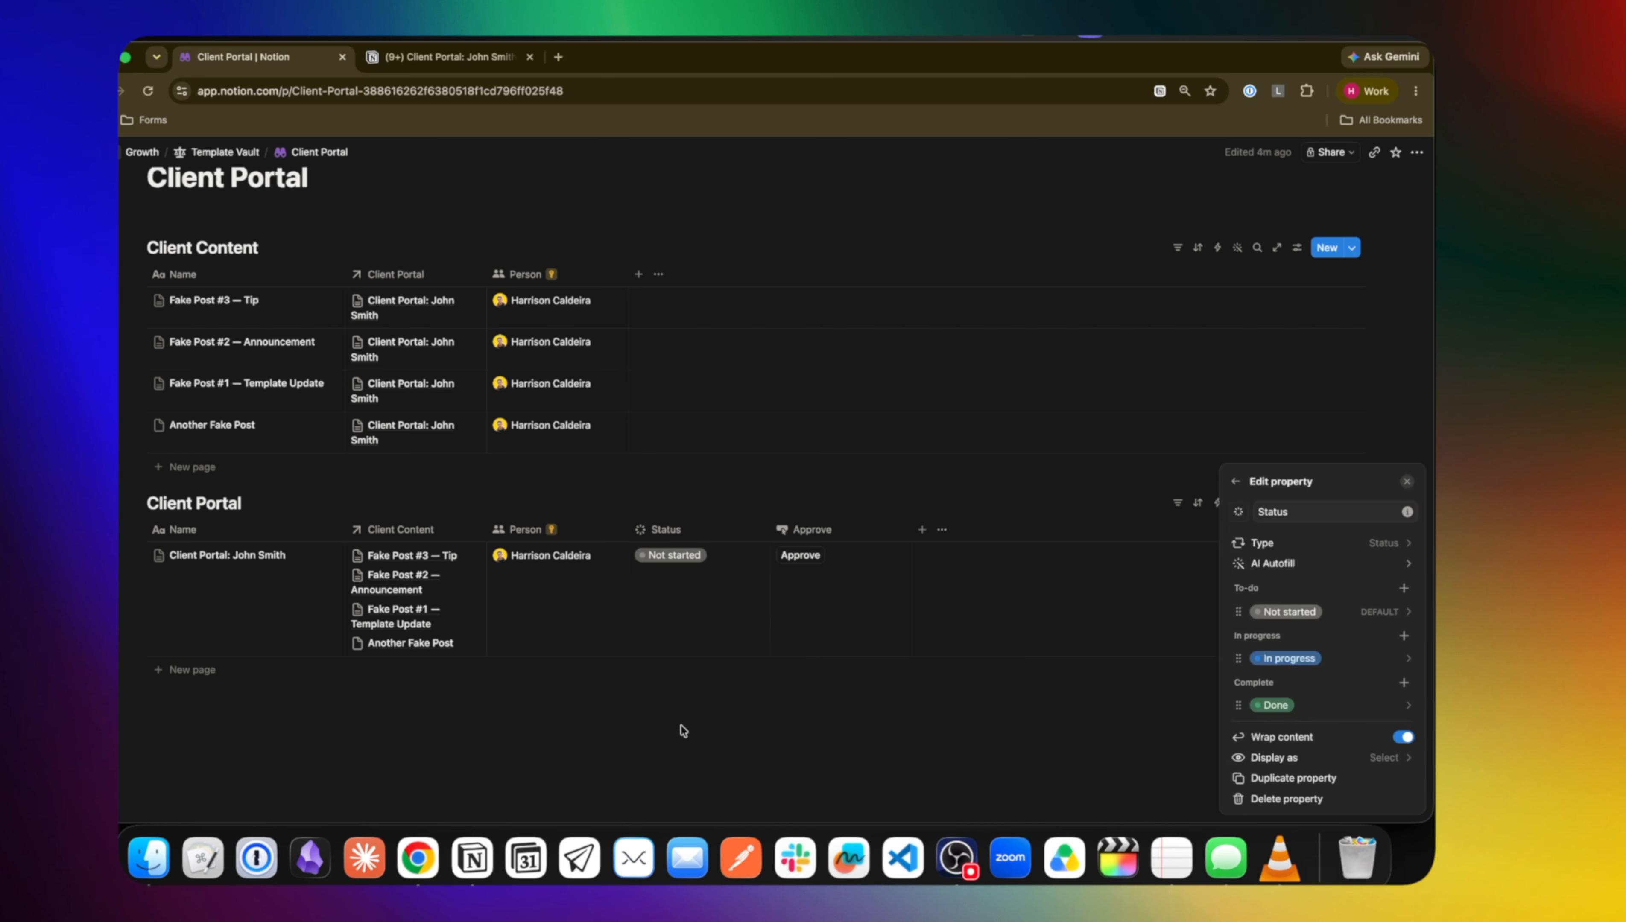
{"action": "left_click", "coordinate": [1404, 636]}
{"action": "type", "text": "Approved"}
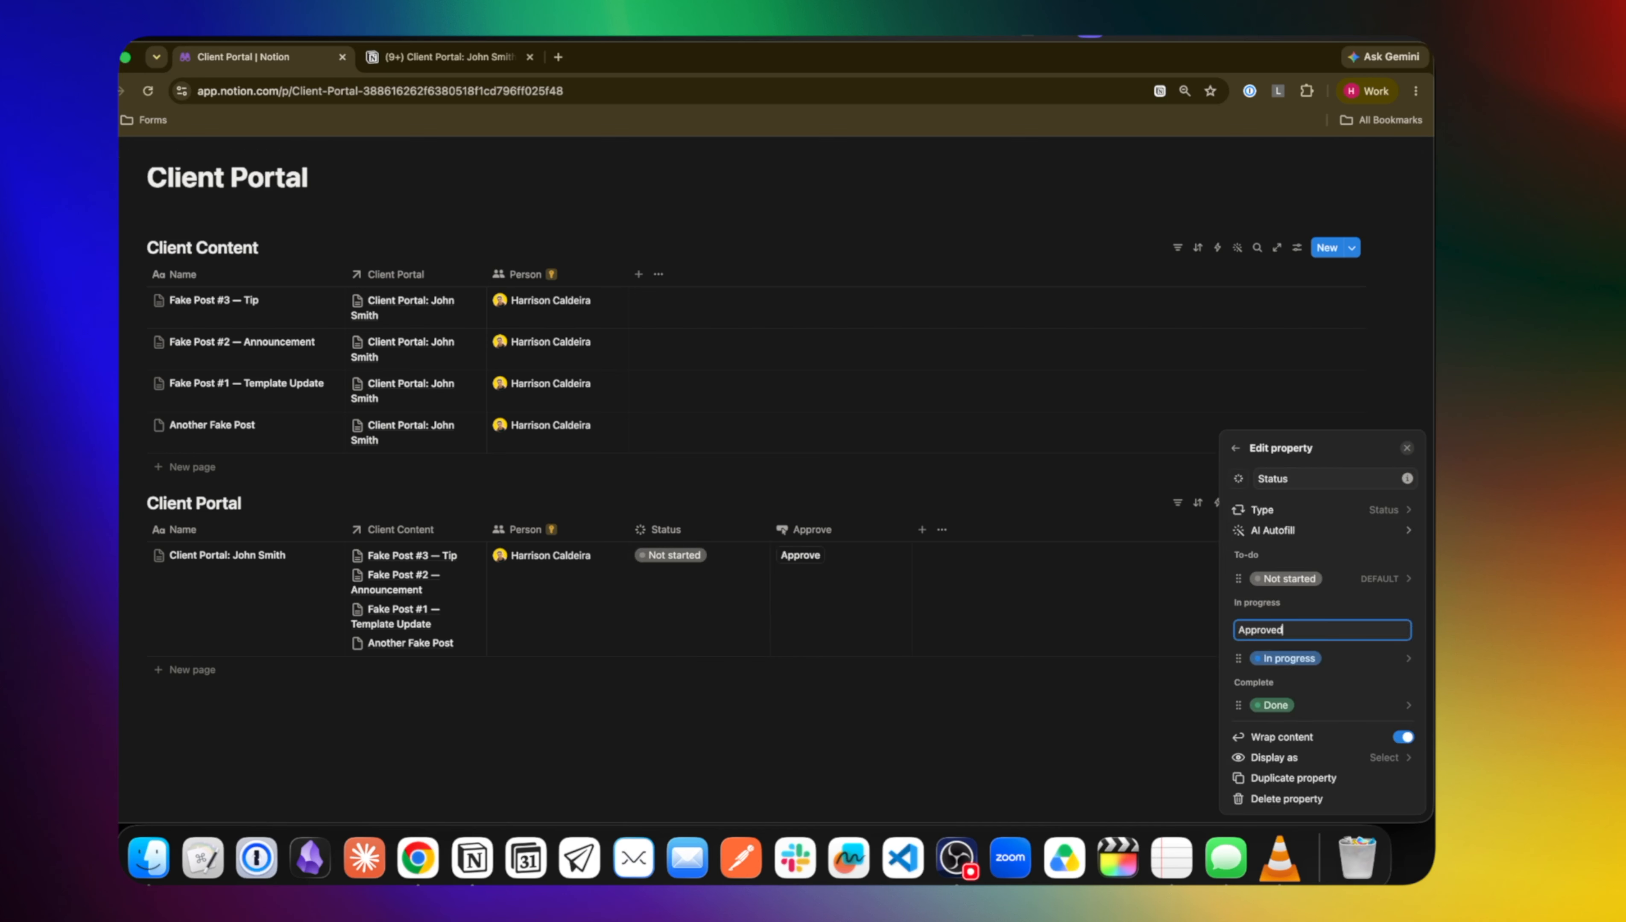
{"action": "key", "text": "Return"}
Make the Approve button confirm with "Are you sure you would like to approve this post?" and save
{"action": "left_click", "coordinate": [944, 594]}
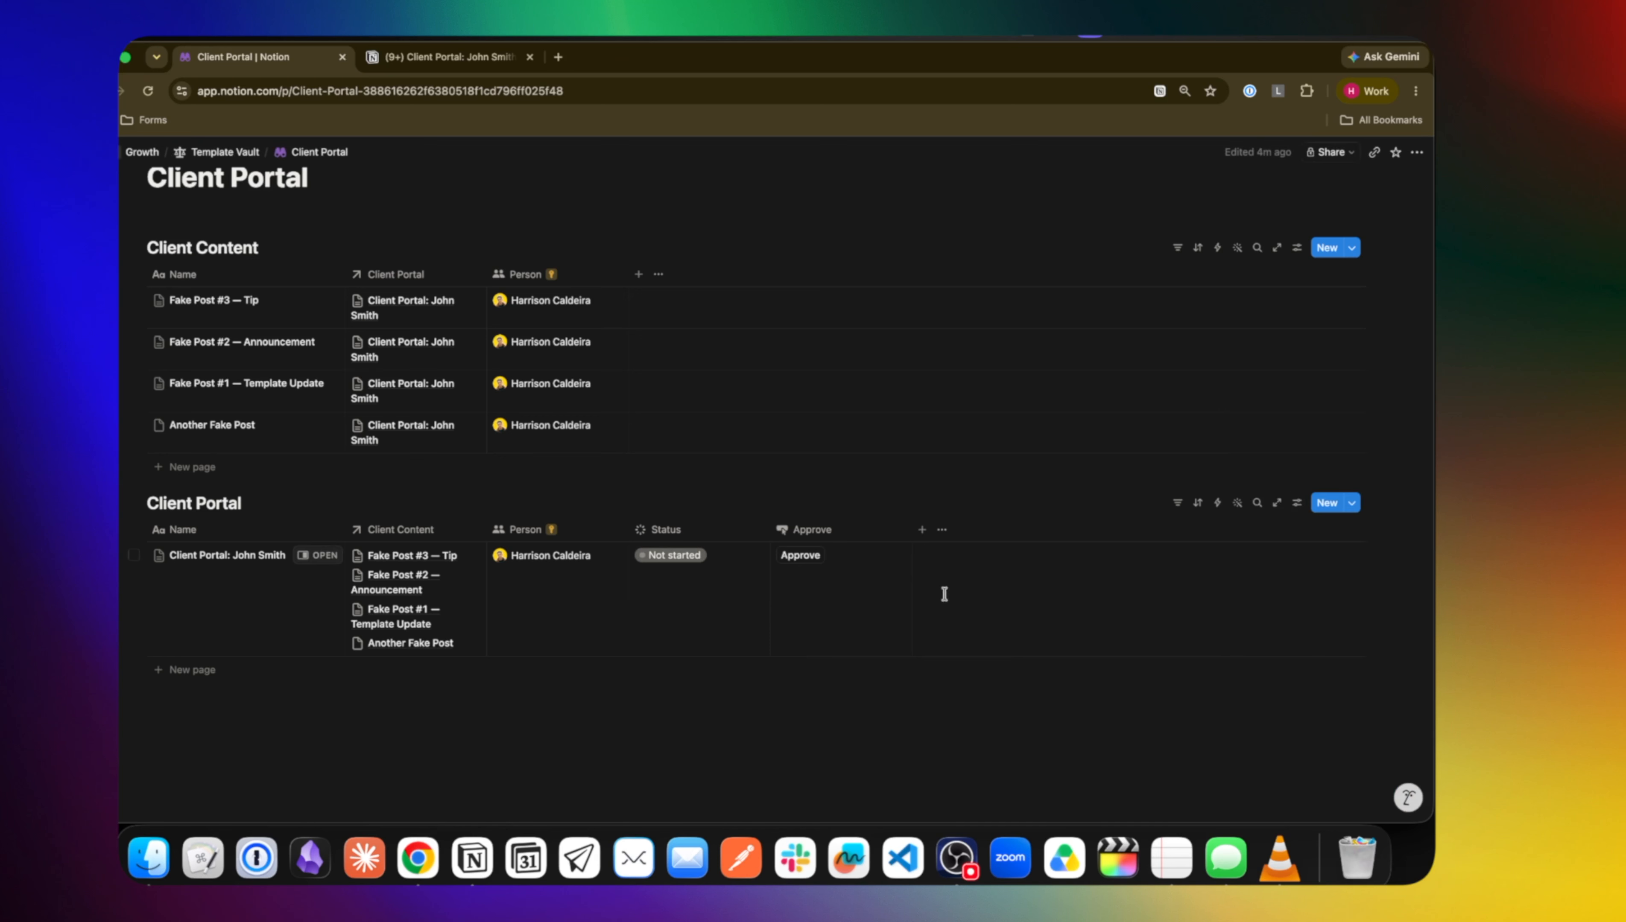
{"action": "left_click", "coordinate": [810, 530]}
{"action": "left_click", "coordinate": [825, 588]}
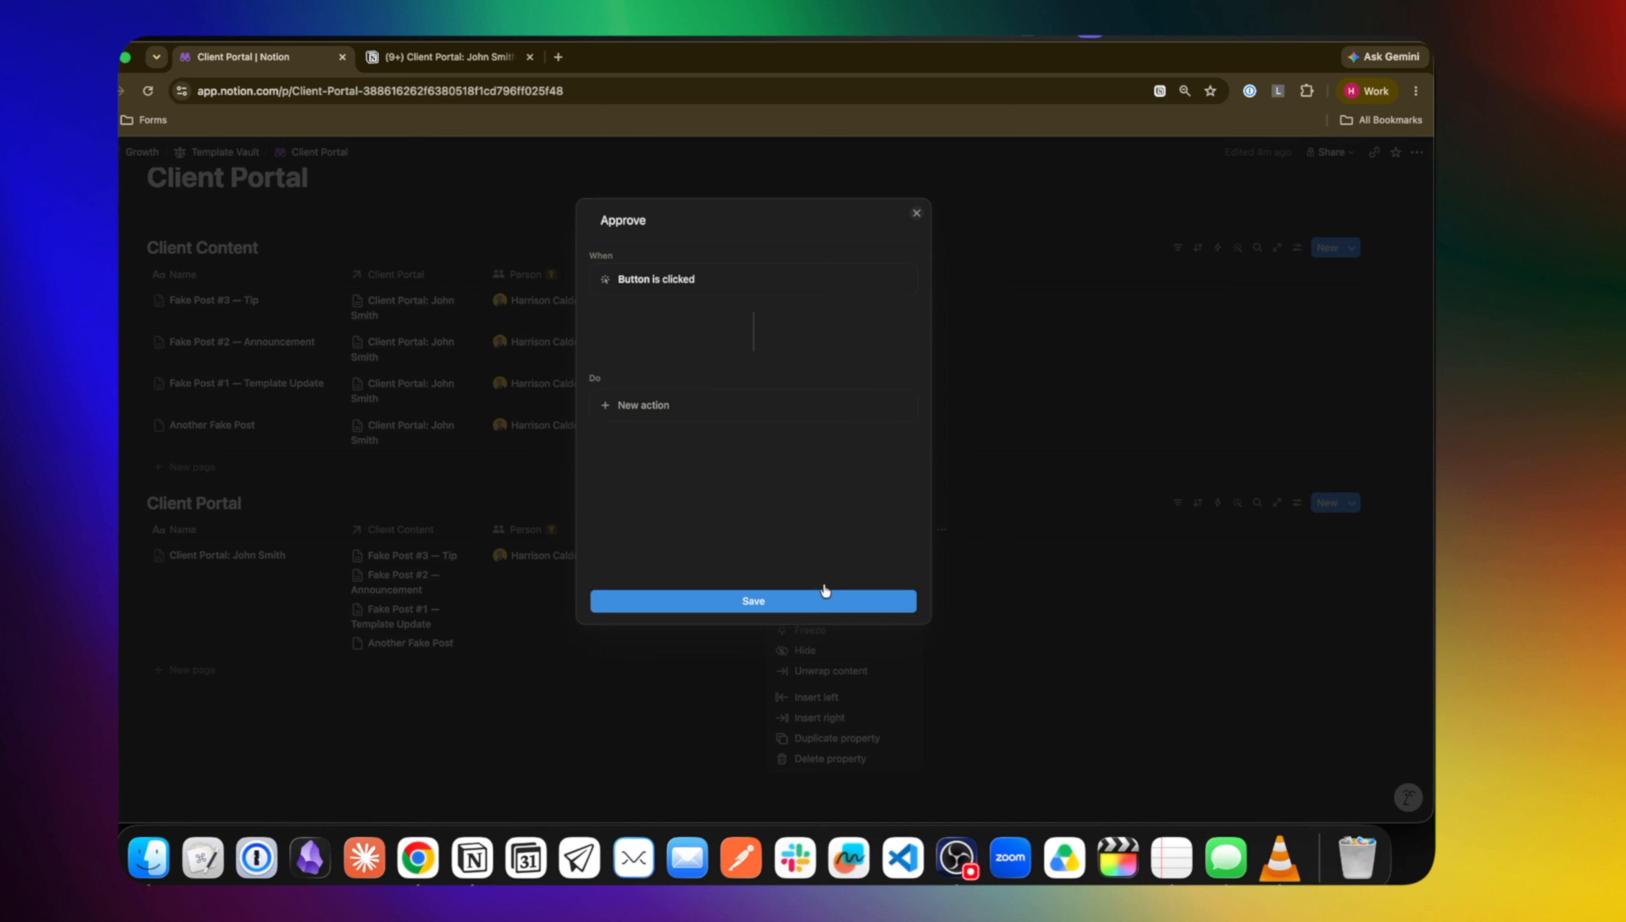
{"action": "left_click", "coordinate": [655, 404]}
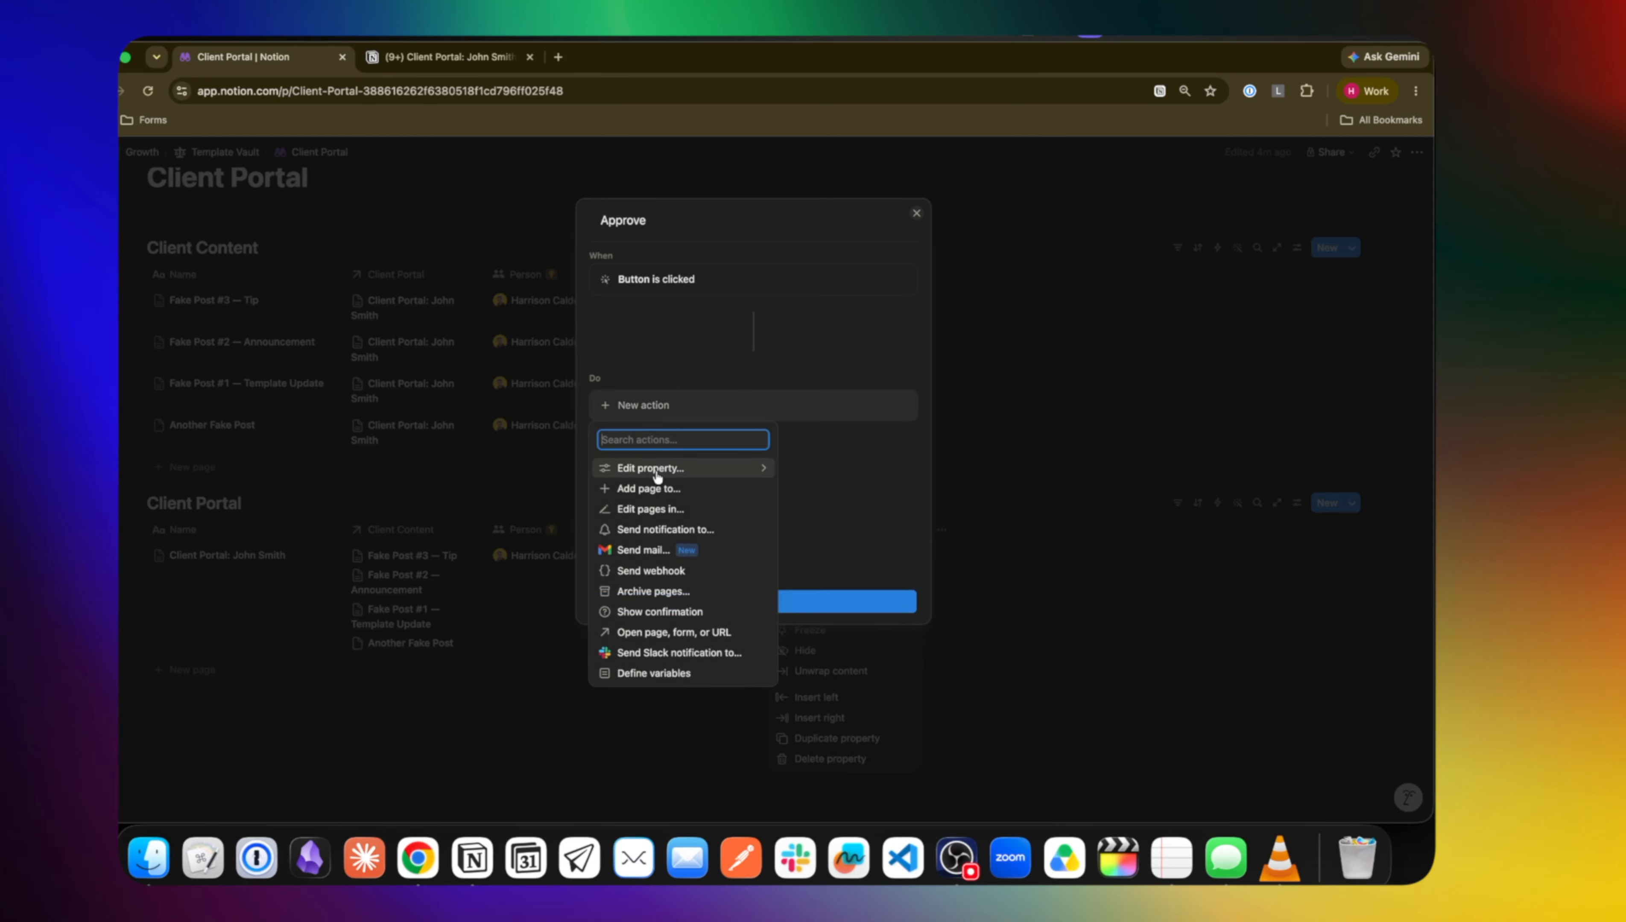
{"action": "left_click", "coordinate": [661, 612]}
{"action": "triple_click", "coordinate": [674, 458]}
{"action": "type", "text": "Are"}
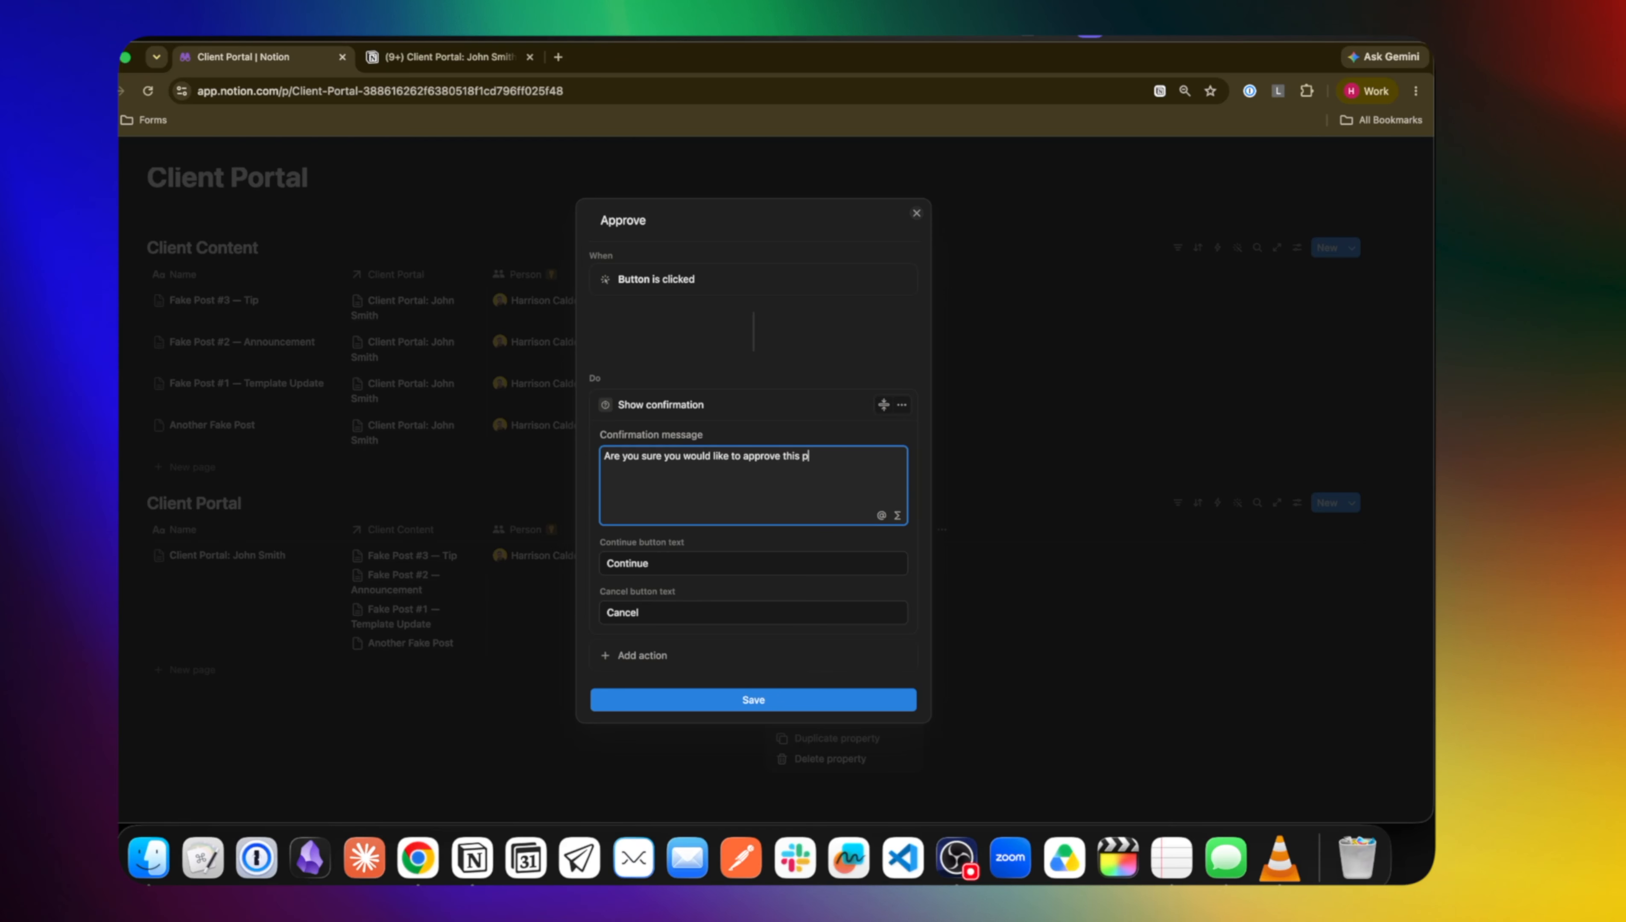
{"action": "left_click", "coordinate": [710, 700]}
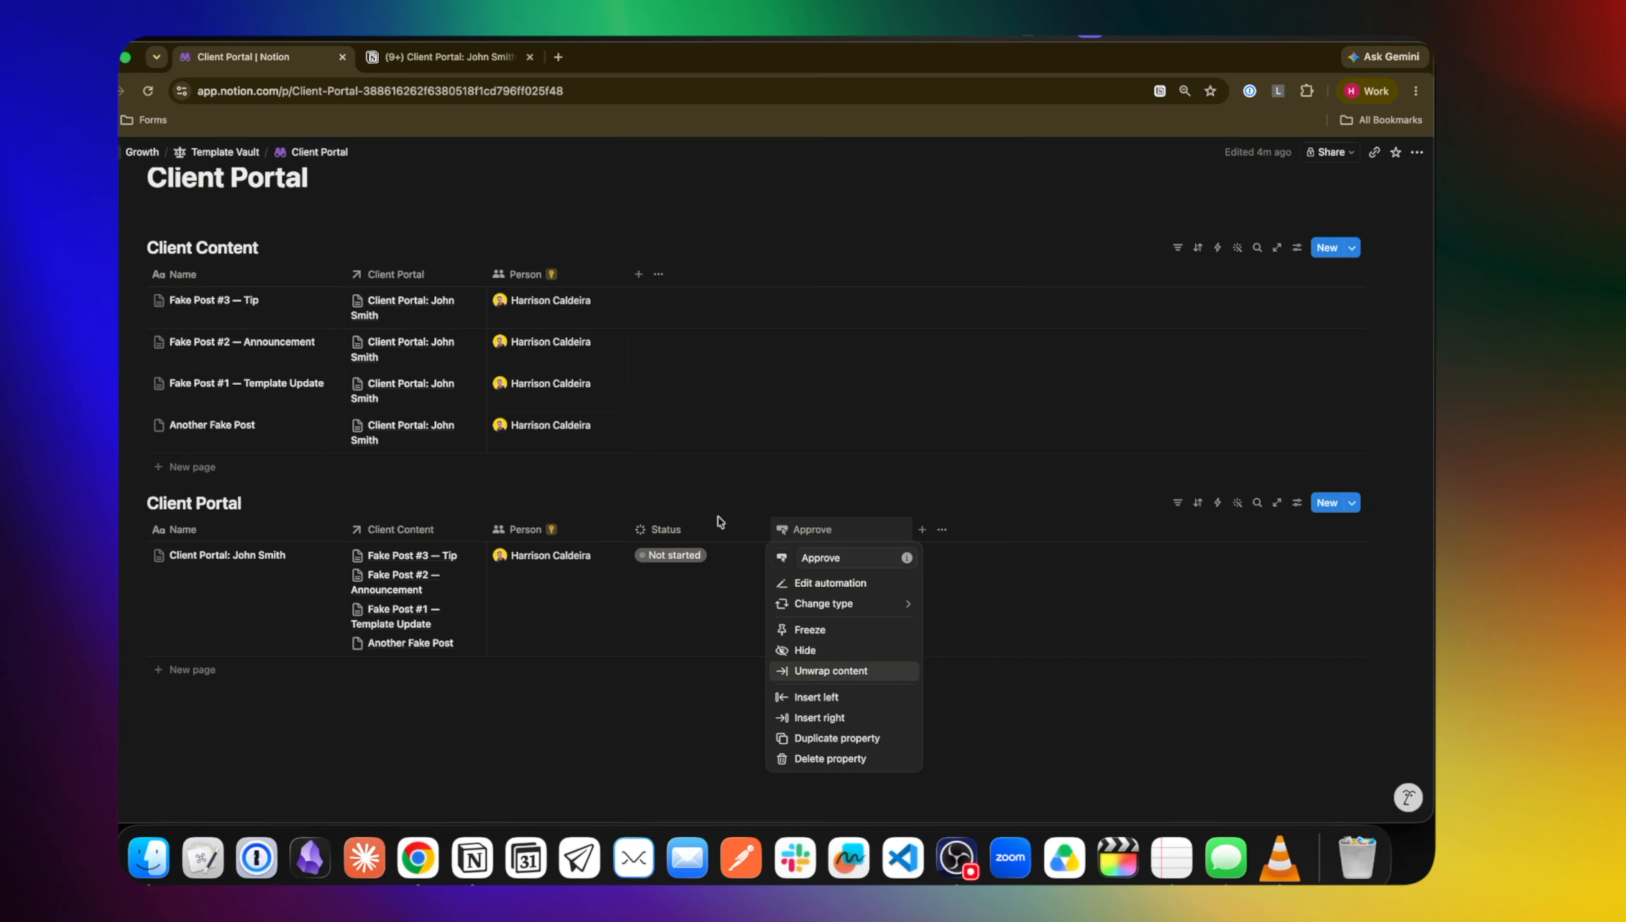
Add an Approve action that sets Status to Approved and save the automation
{"action": "mouse_move", "coordinate": [841, 603]}
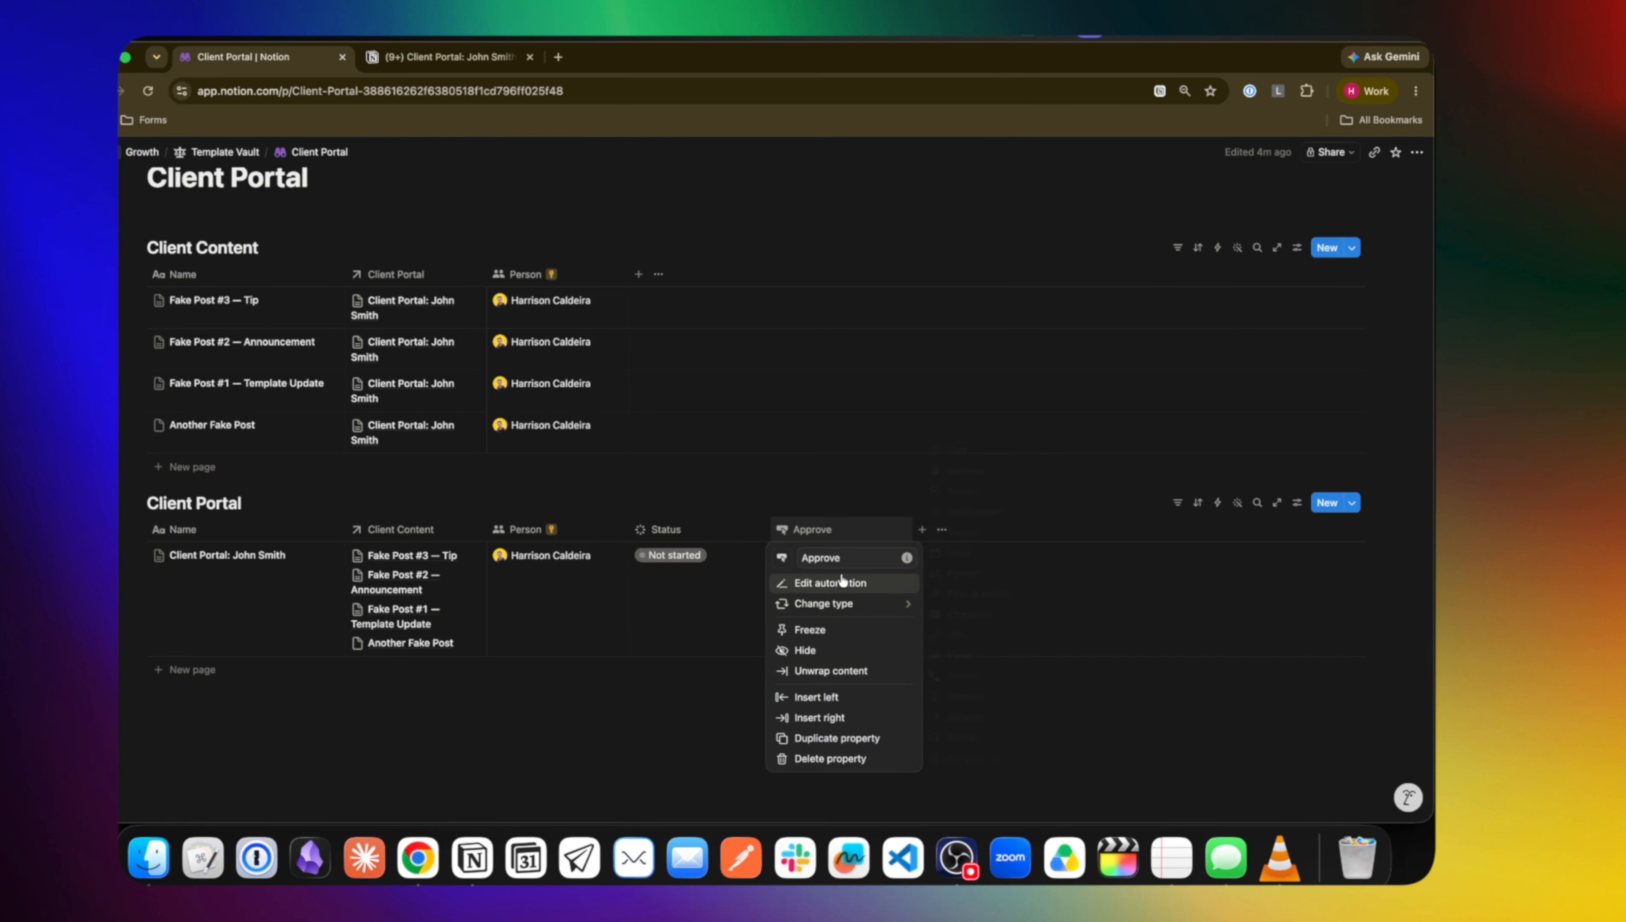
{"action": "left_click", "coordinate": [845, 582]}
{"action": "left_click", "coordinate": [666, 657]}
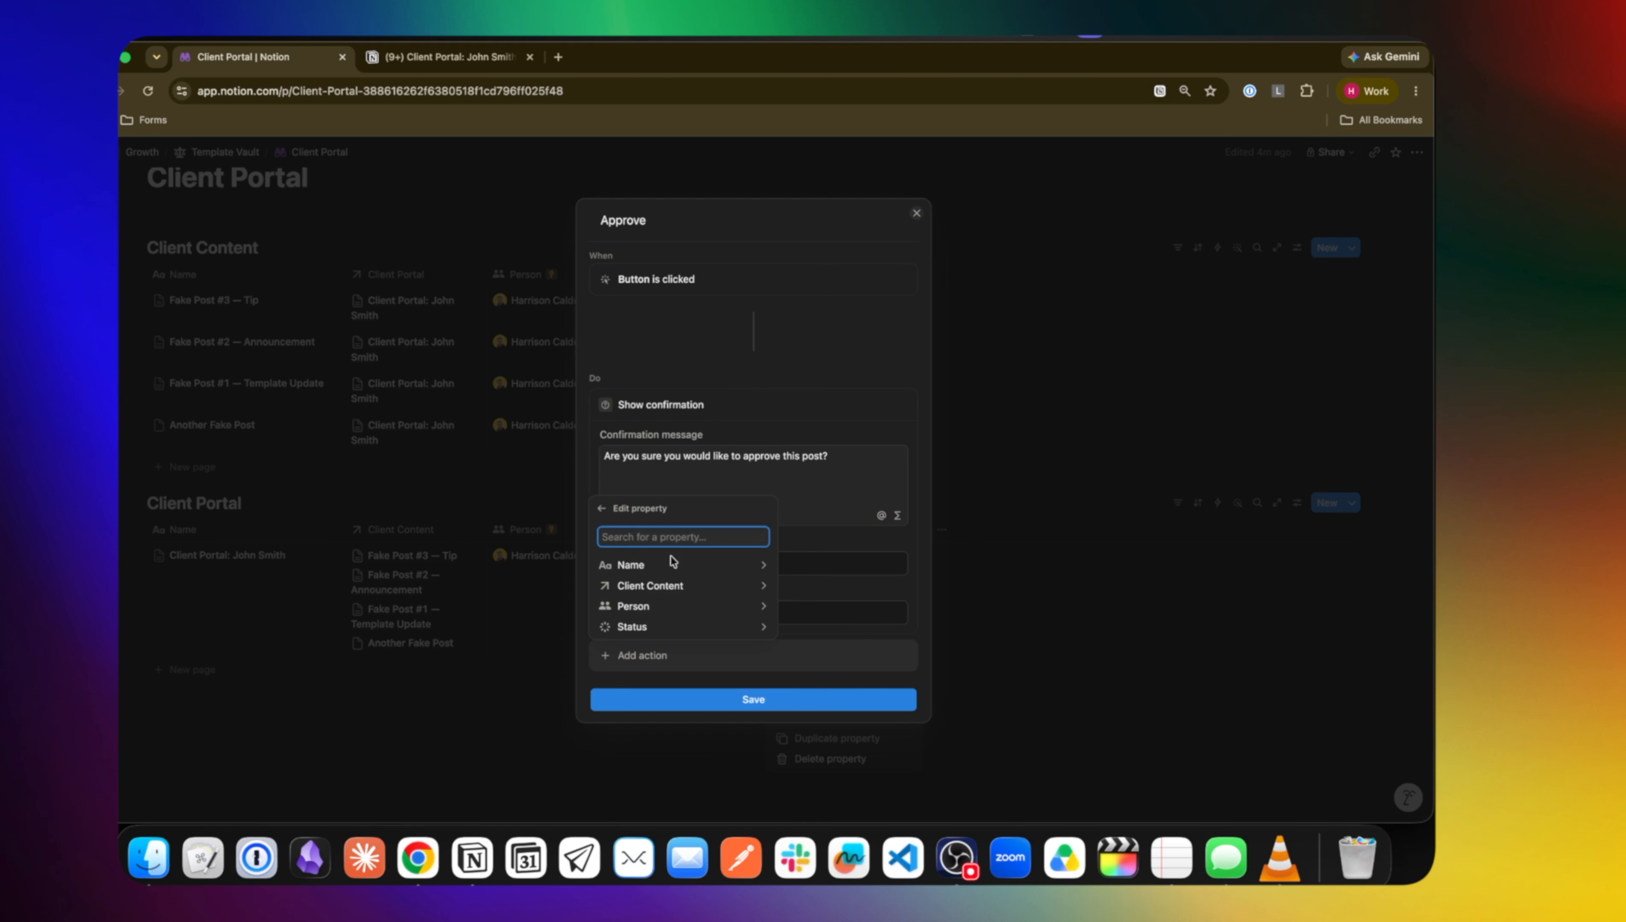
{"action": "left_click", "coordinate": [664, 627]}
{"action": "left_click", "coordinate": [645, 550]}
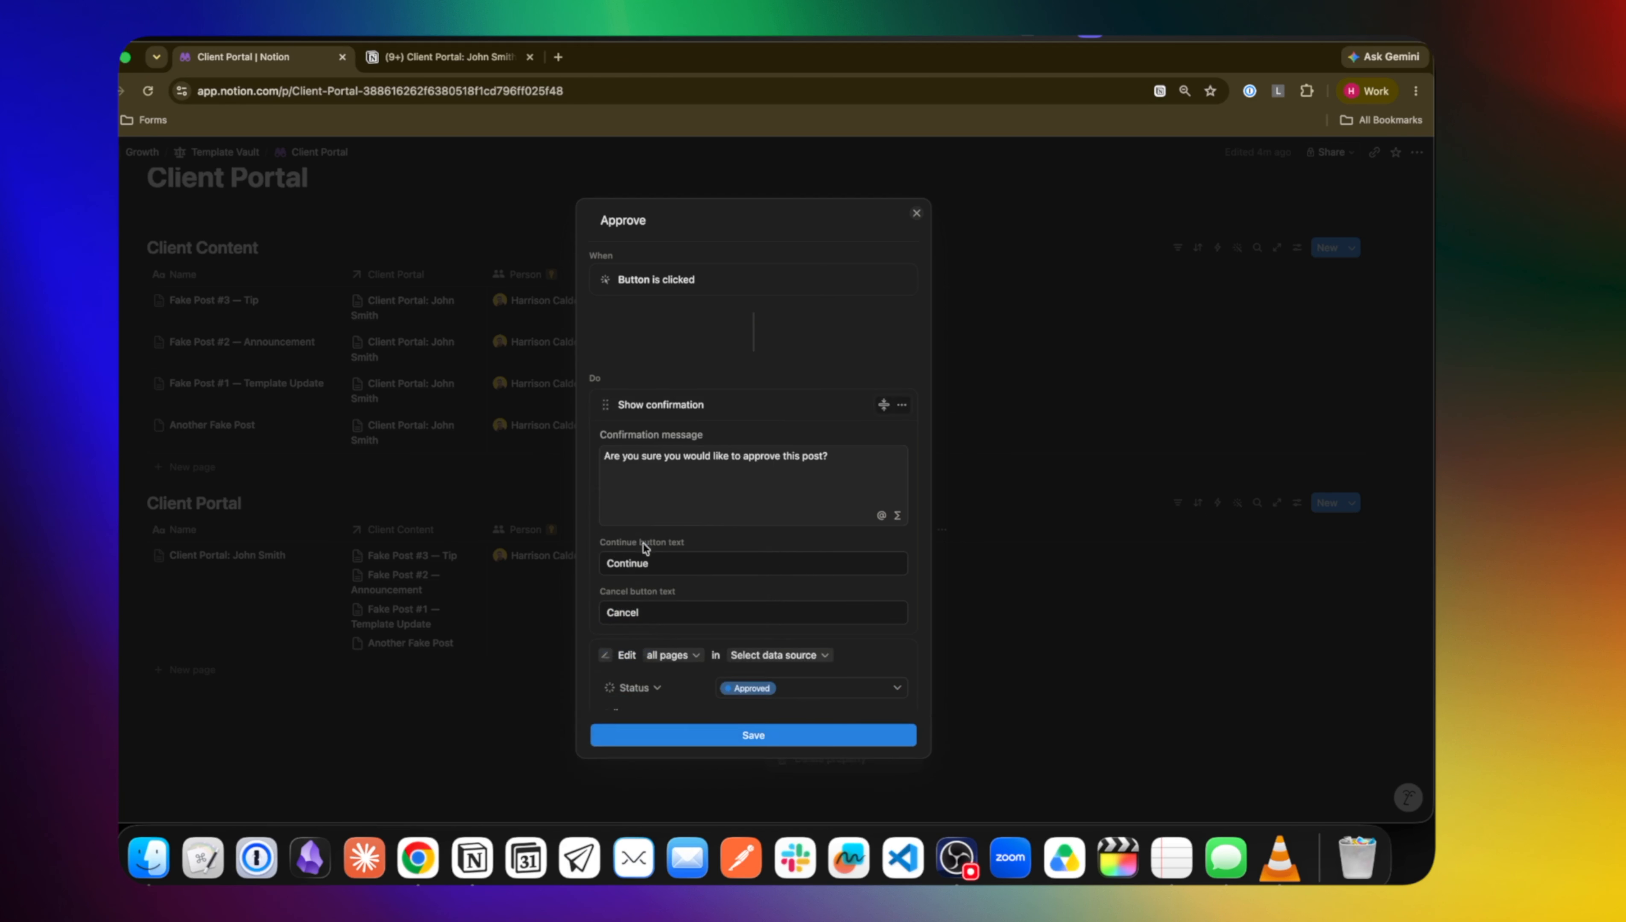
{"action": "left_click", "coordinate": [759, 740]}
{"action": "left_click", "coordinate": [701, 728]}
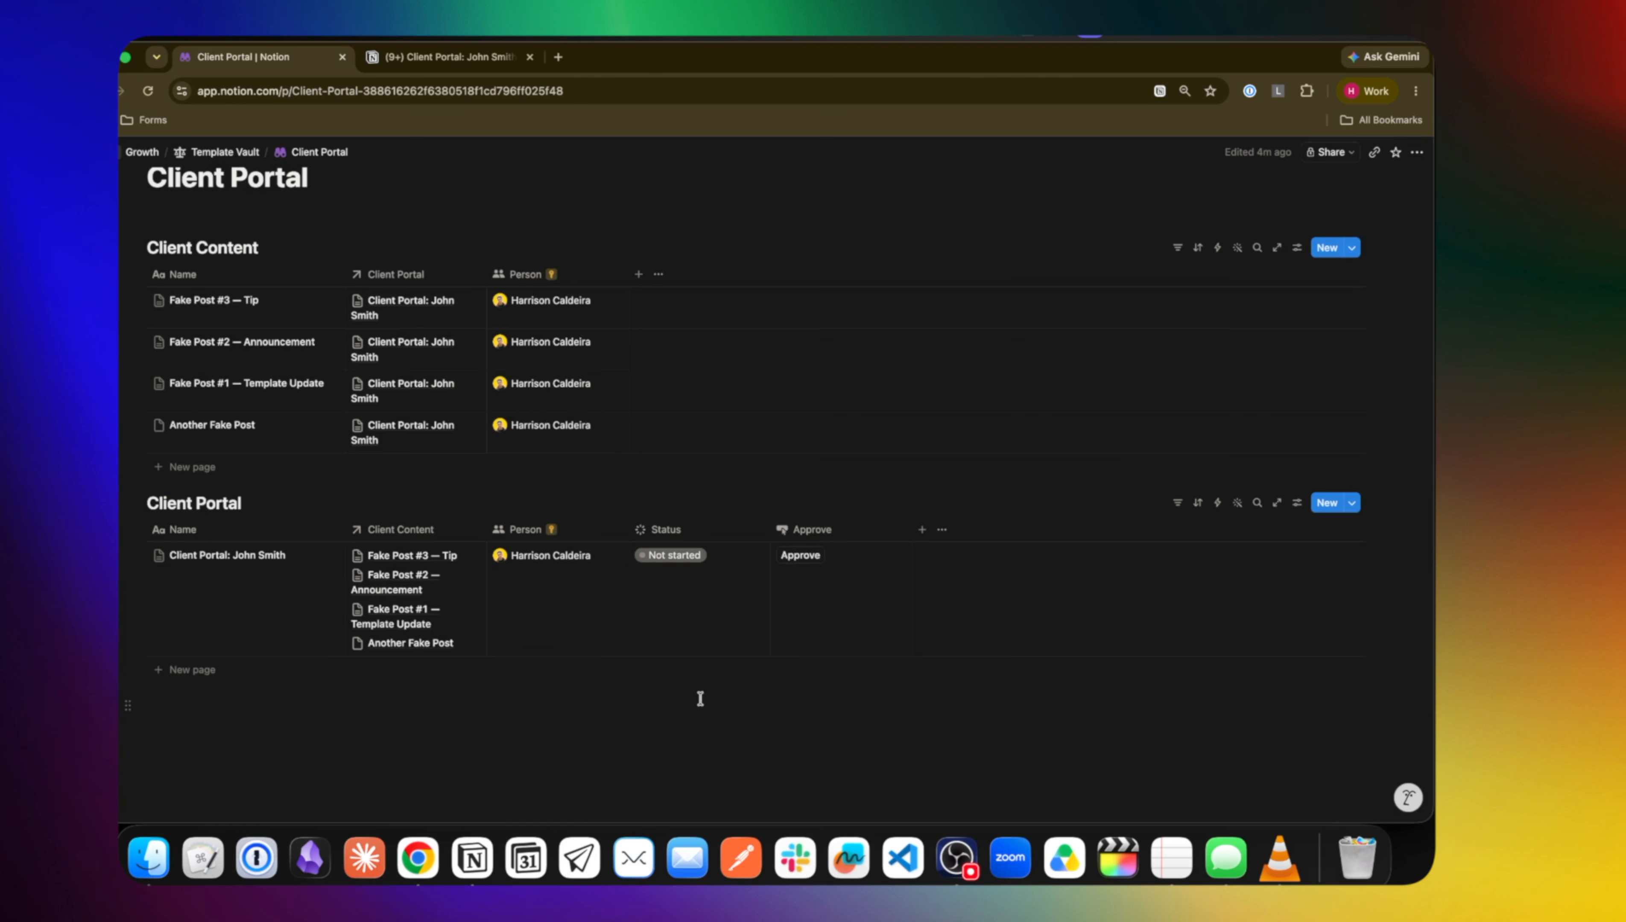
{"action": "left_click", "coordinate": [308, 556]}
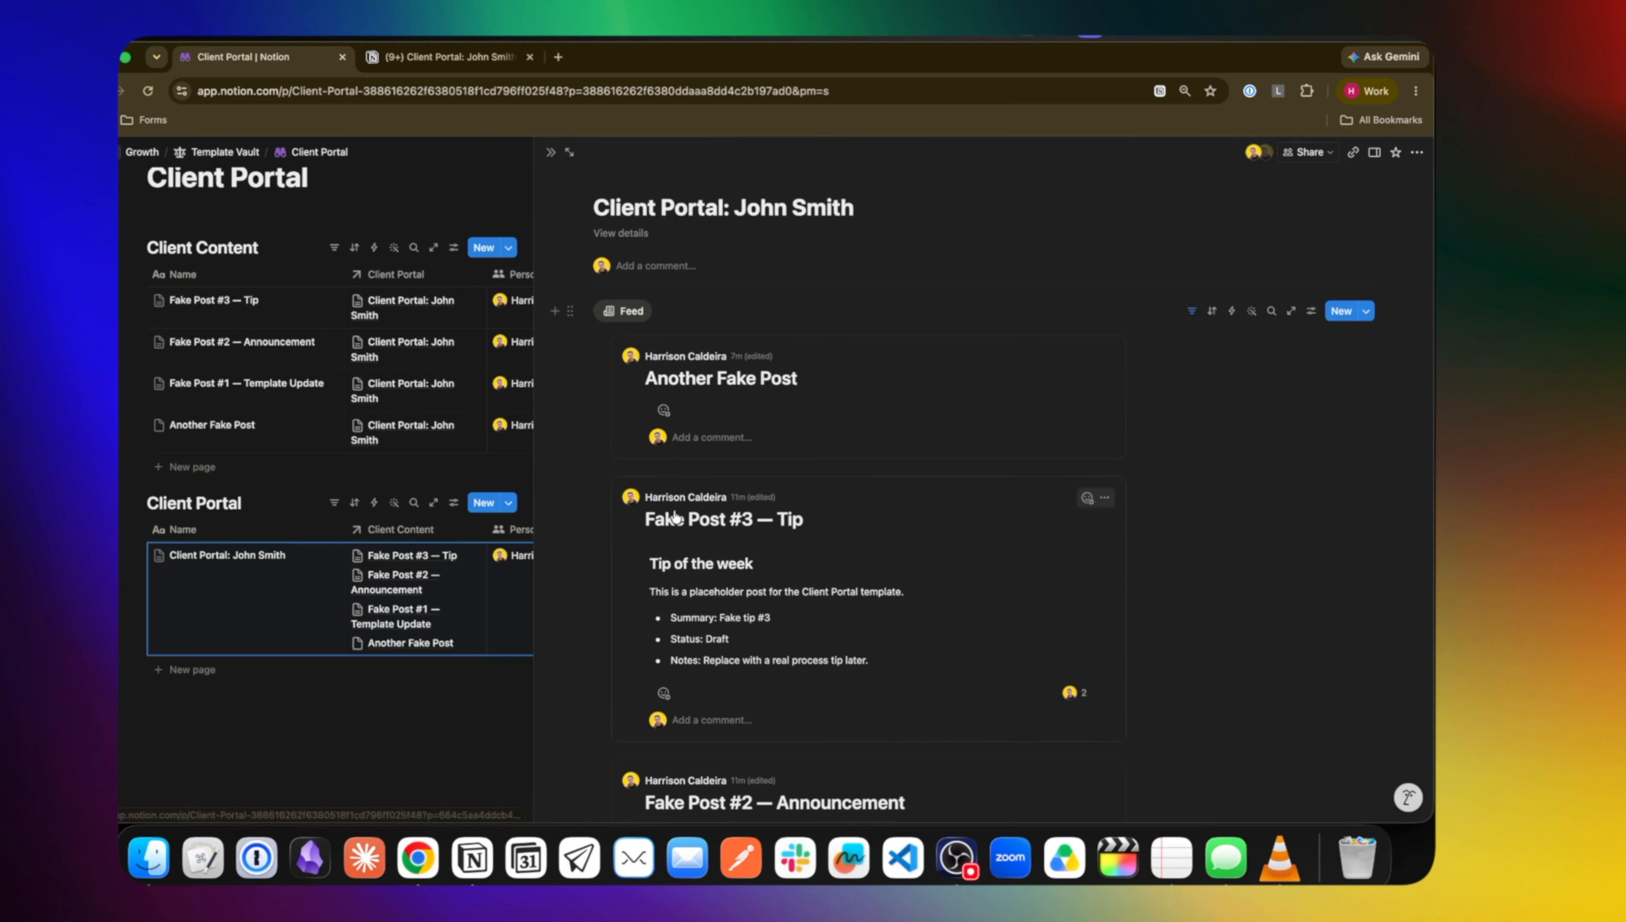
{"action": "left_click", "coordinate": [1311, 310]}
{"action": "left_click", "coordinate": [1303, 419]}
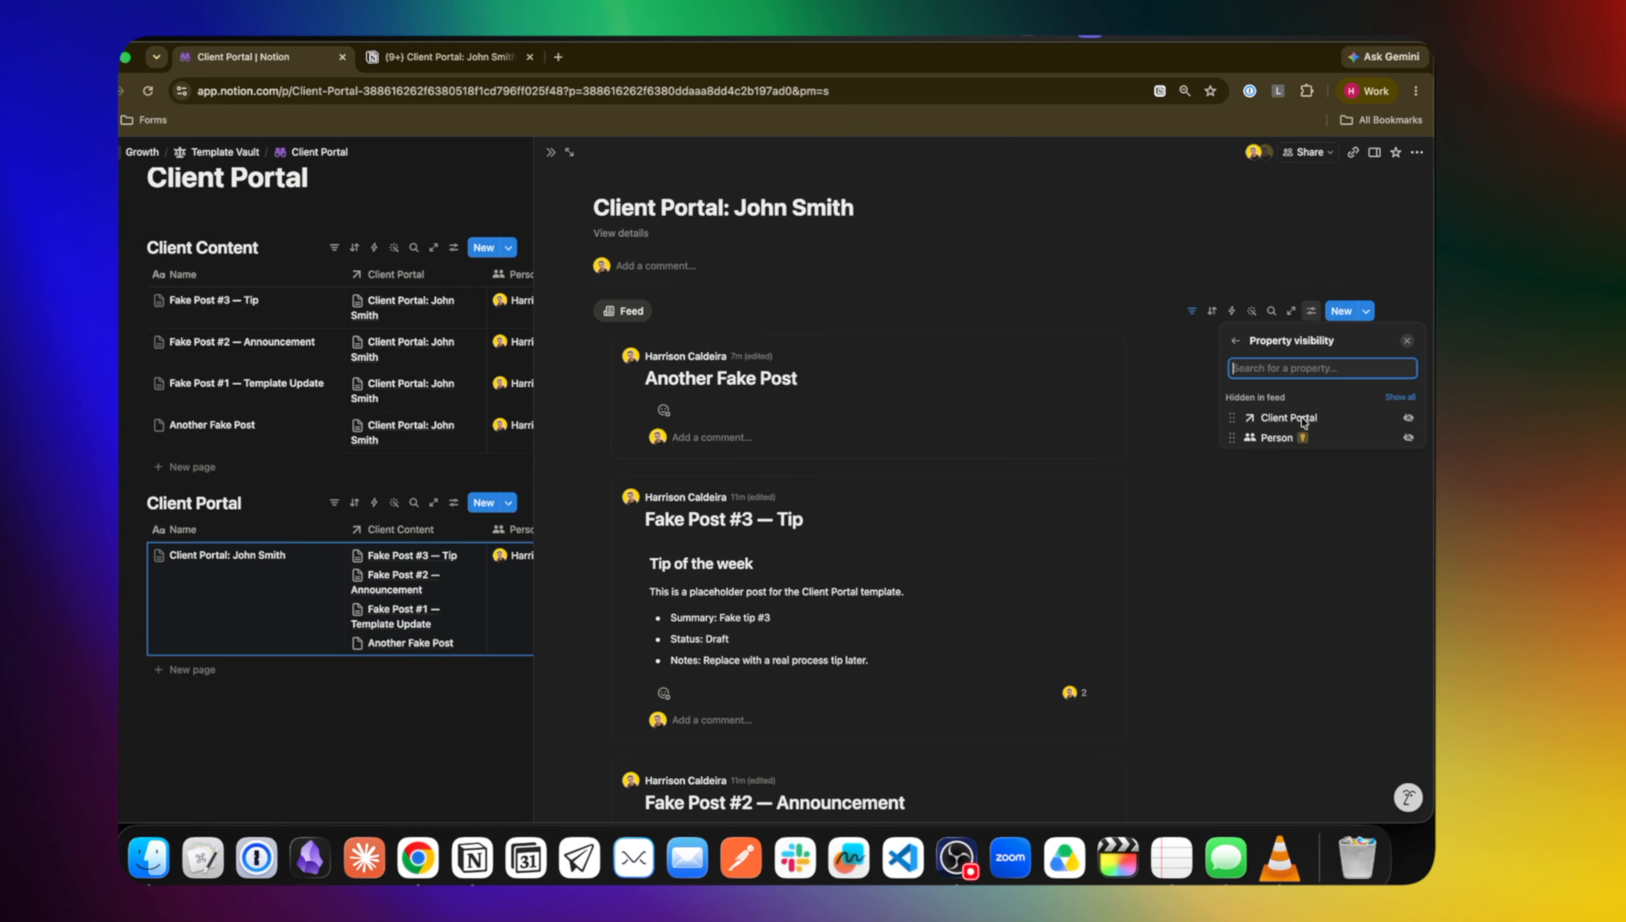
{"action": "left_click", "coordinate": [1191, 371]}
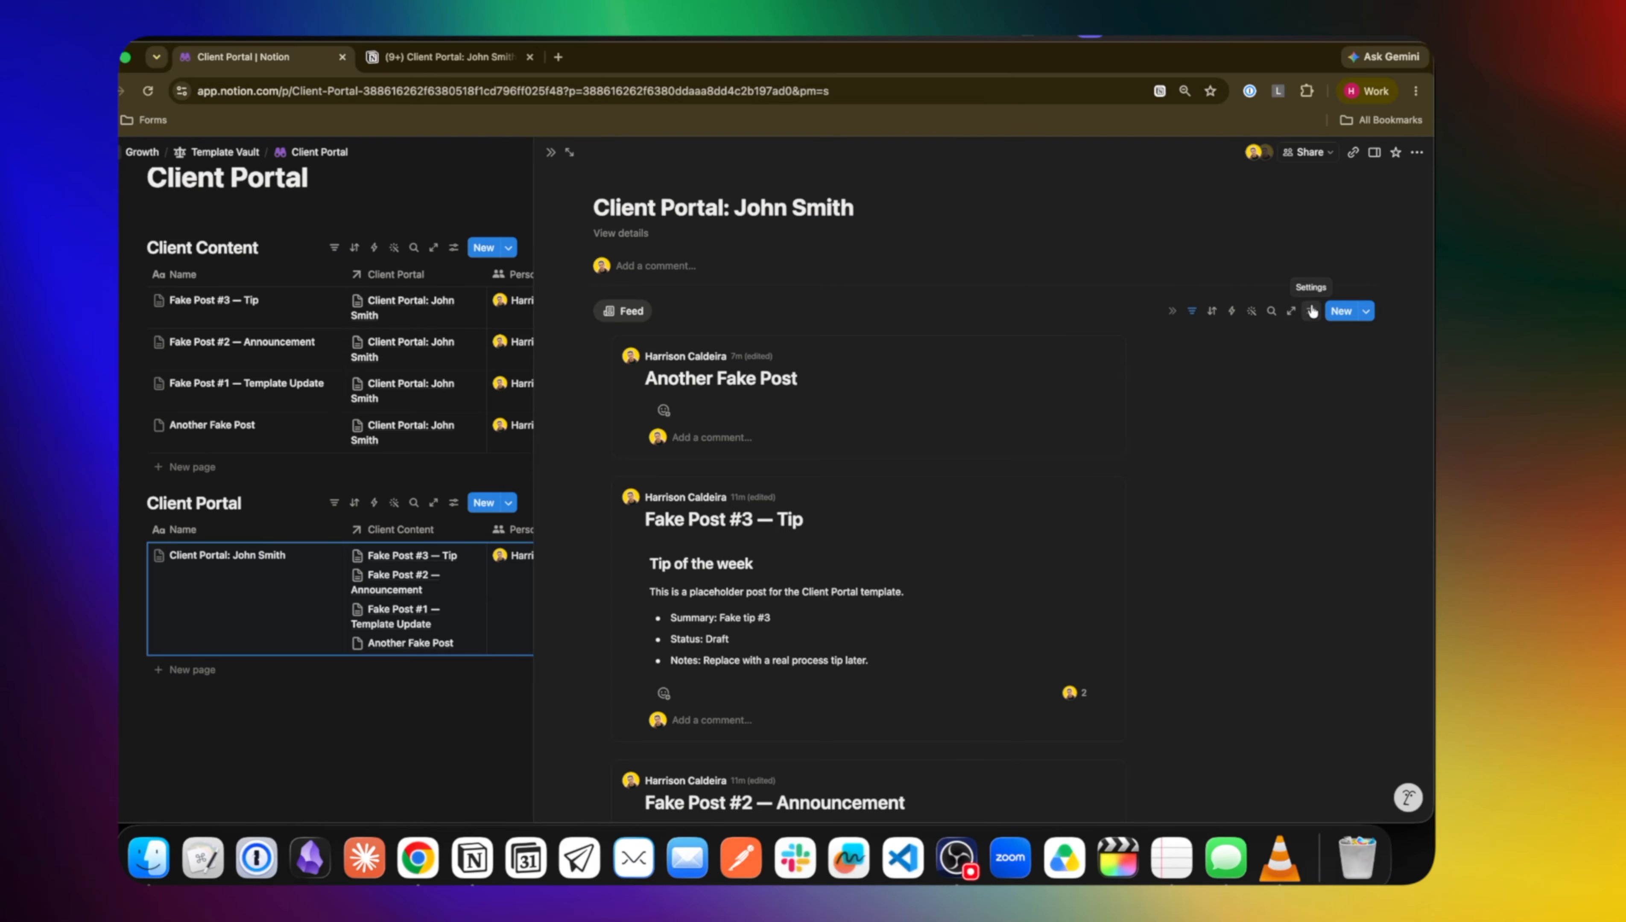
{"action": "left_click", "coordinate": [551, 152]}
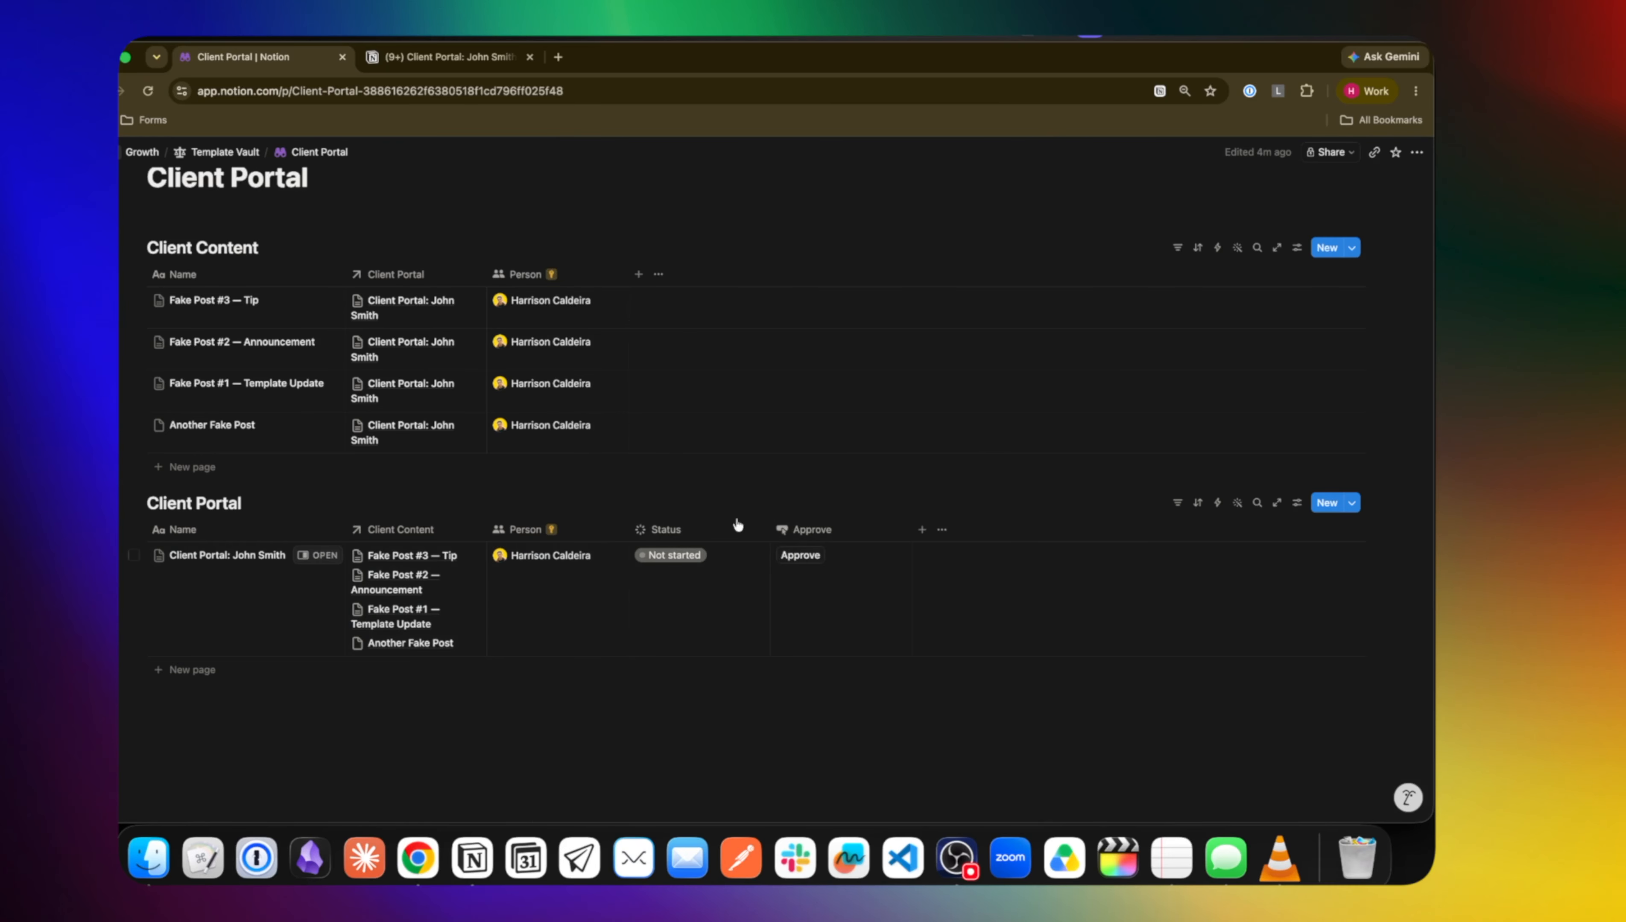
Add a Status-type property named Status to the Client Content table
{"action": "left_click", "coordinate": [638, 274]}
{"action": "type", "text": "status"}
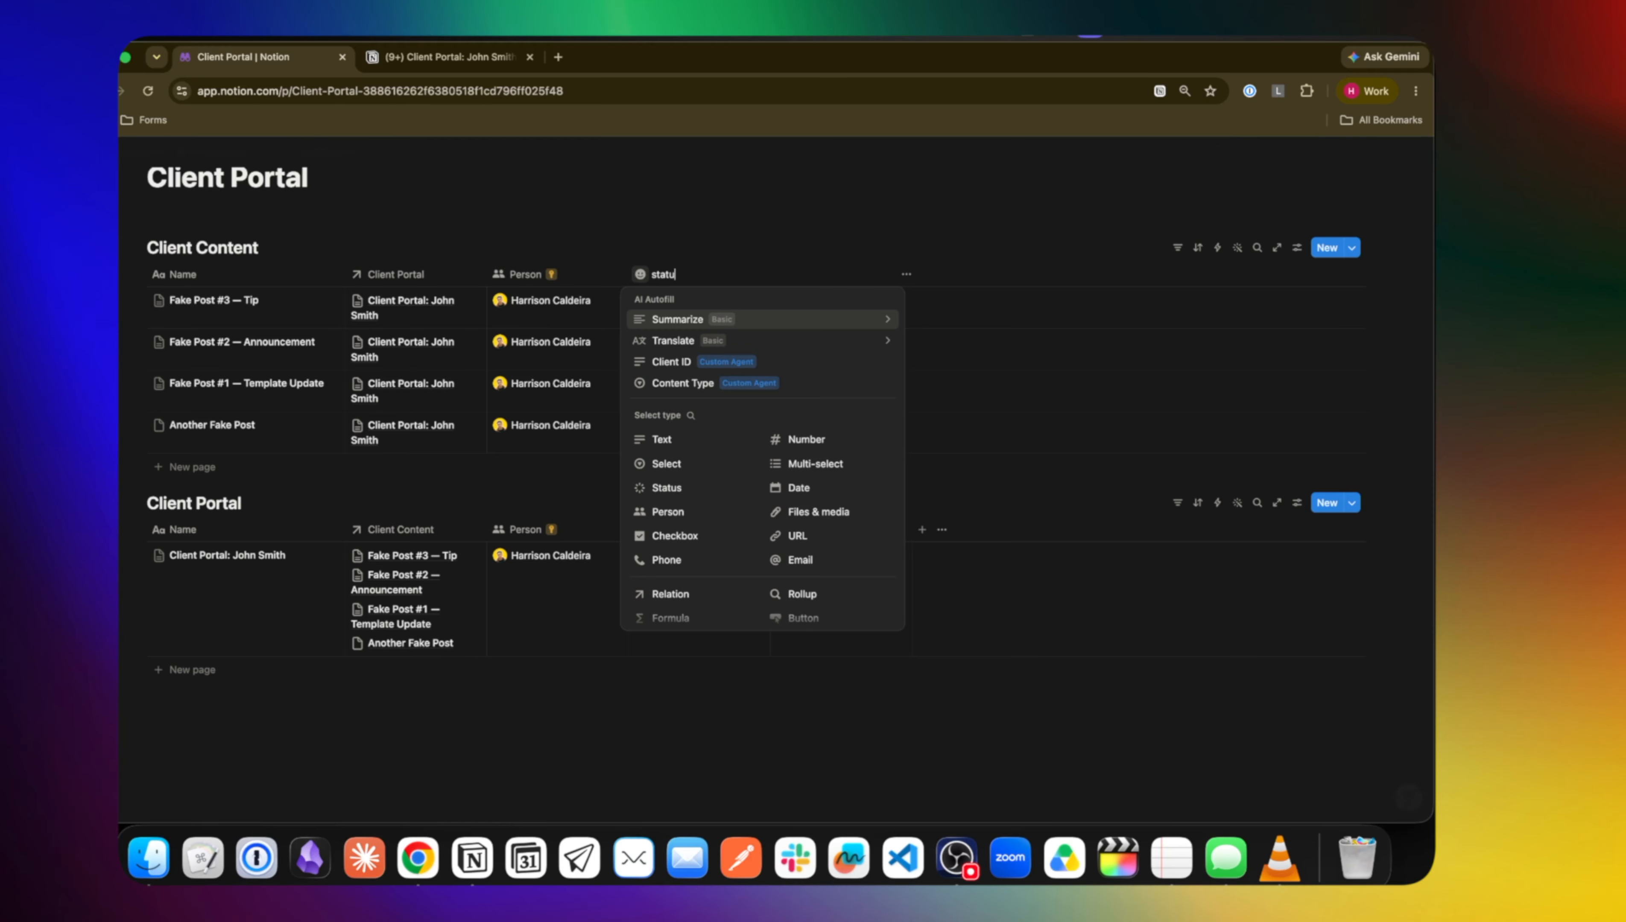
{"action": "left_click", "coordinate": [712, 483]}
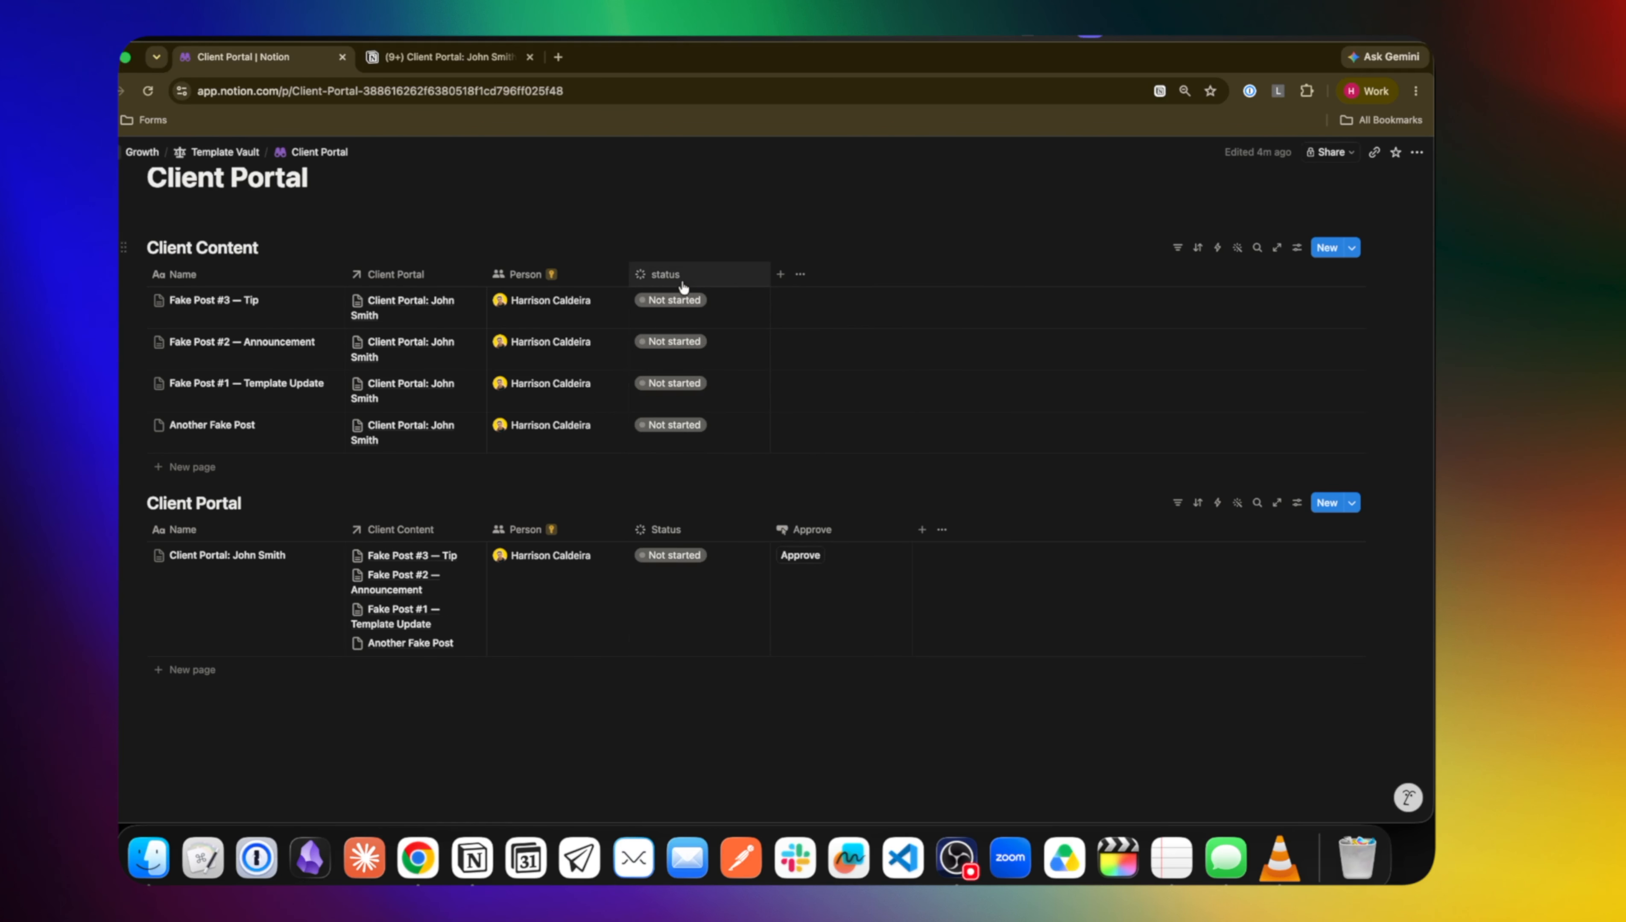
{"action": "left_click", "coordinate": [664, 274]}
{"action": "type", "text": "Status"}
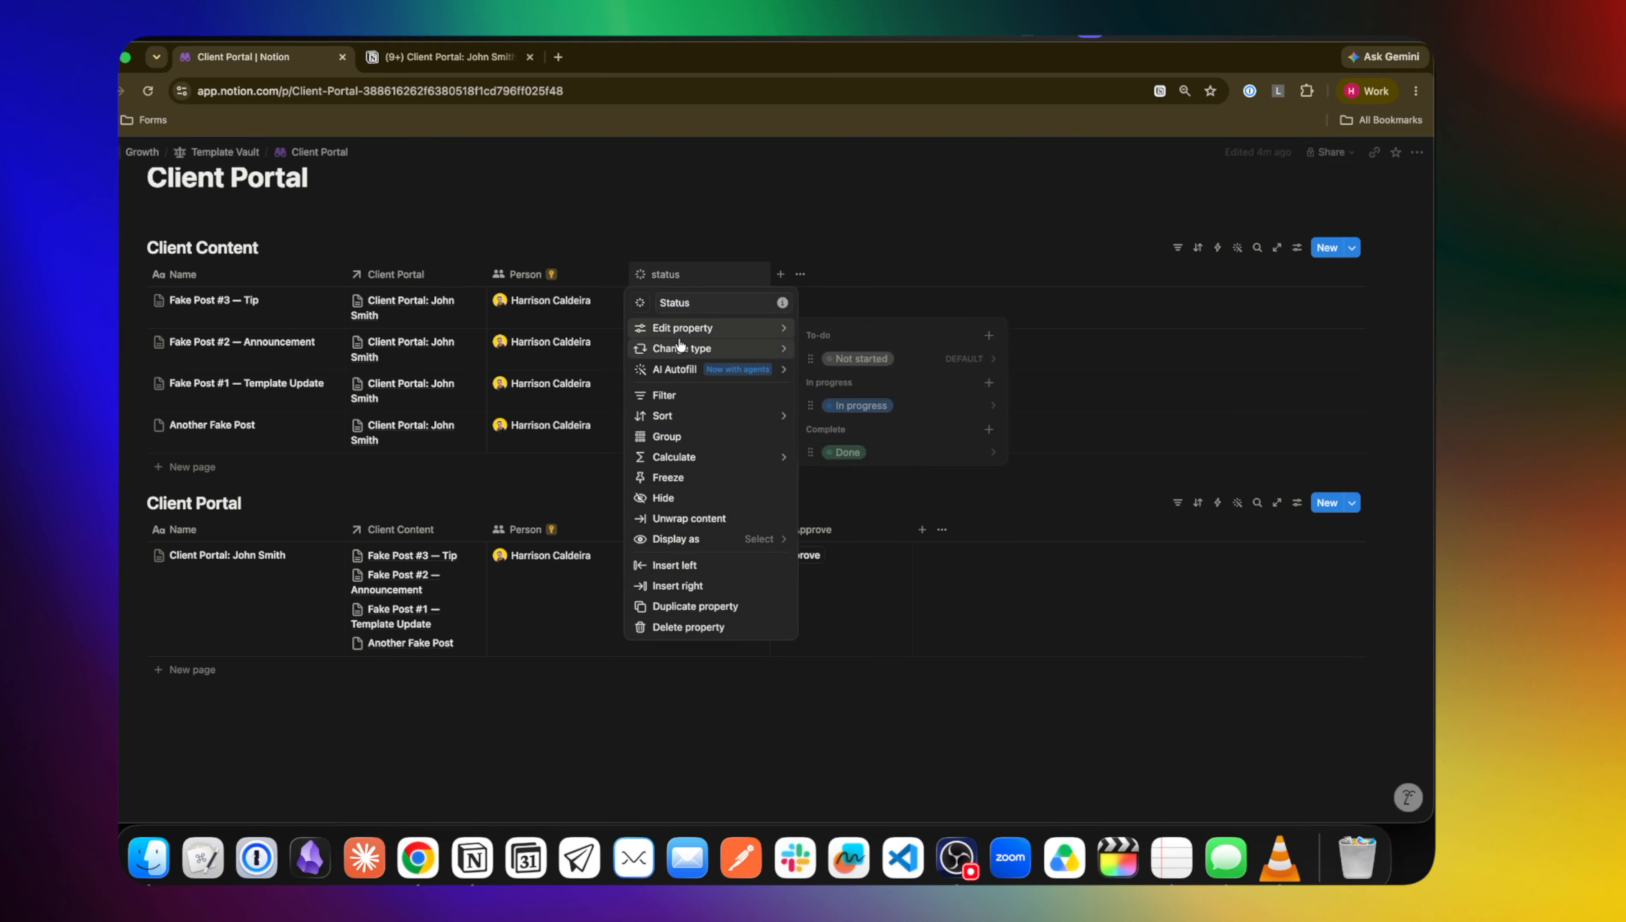
Add an Approved option under In progress, then begin another property named Button
{"action": "mouse_move", "coordinate": [757, 343]}
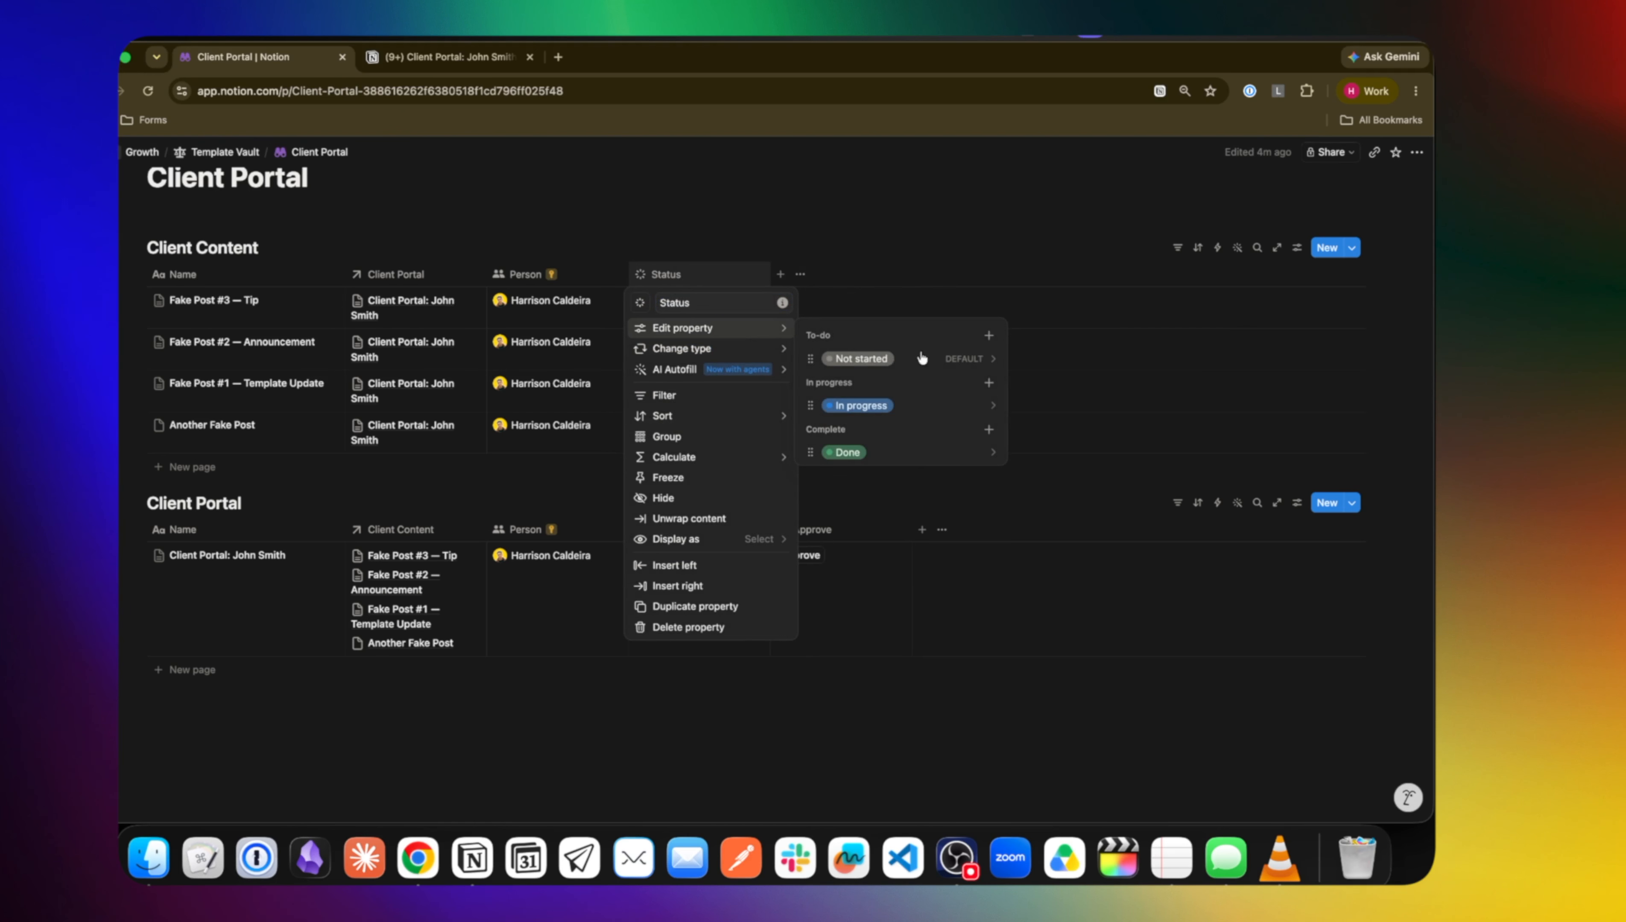
{"action": "left_click", "coordinate": [988, 383]}
{"action": "type", "text": "Appr"}
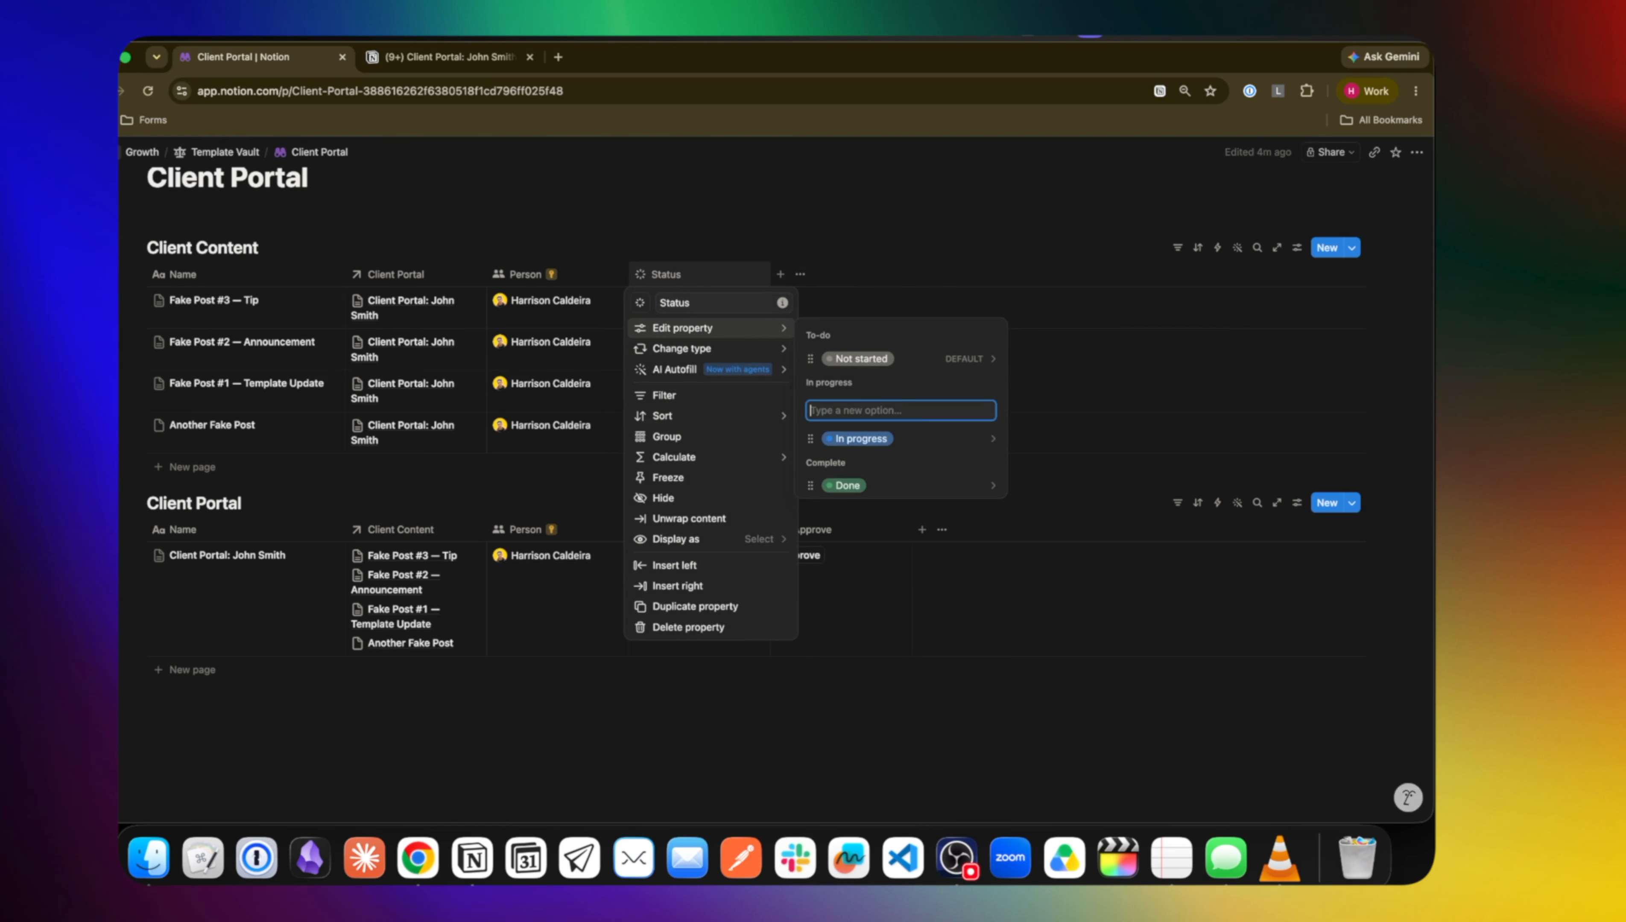
{"action": "type", "text": "oved"}
{"action": "key", "text": "Return"}
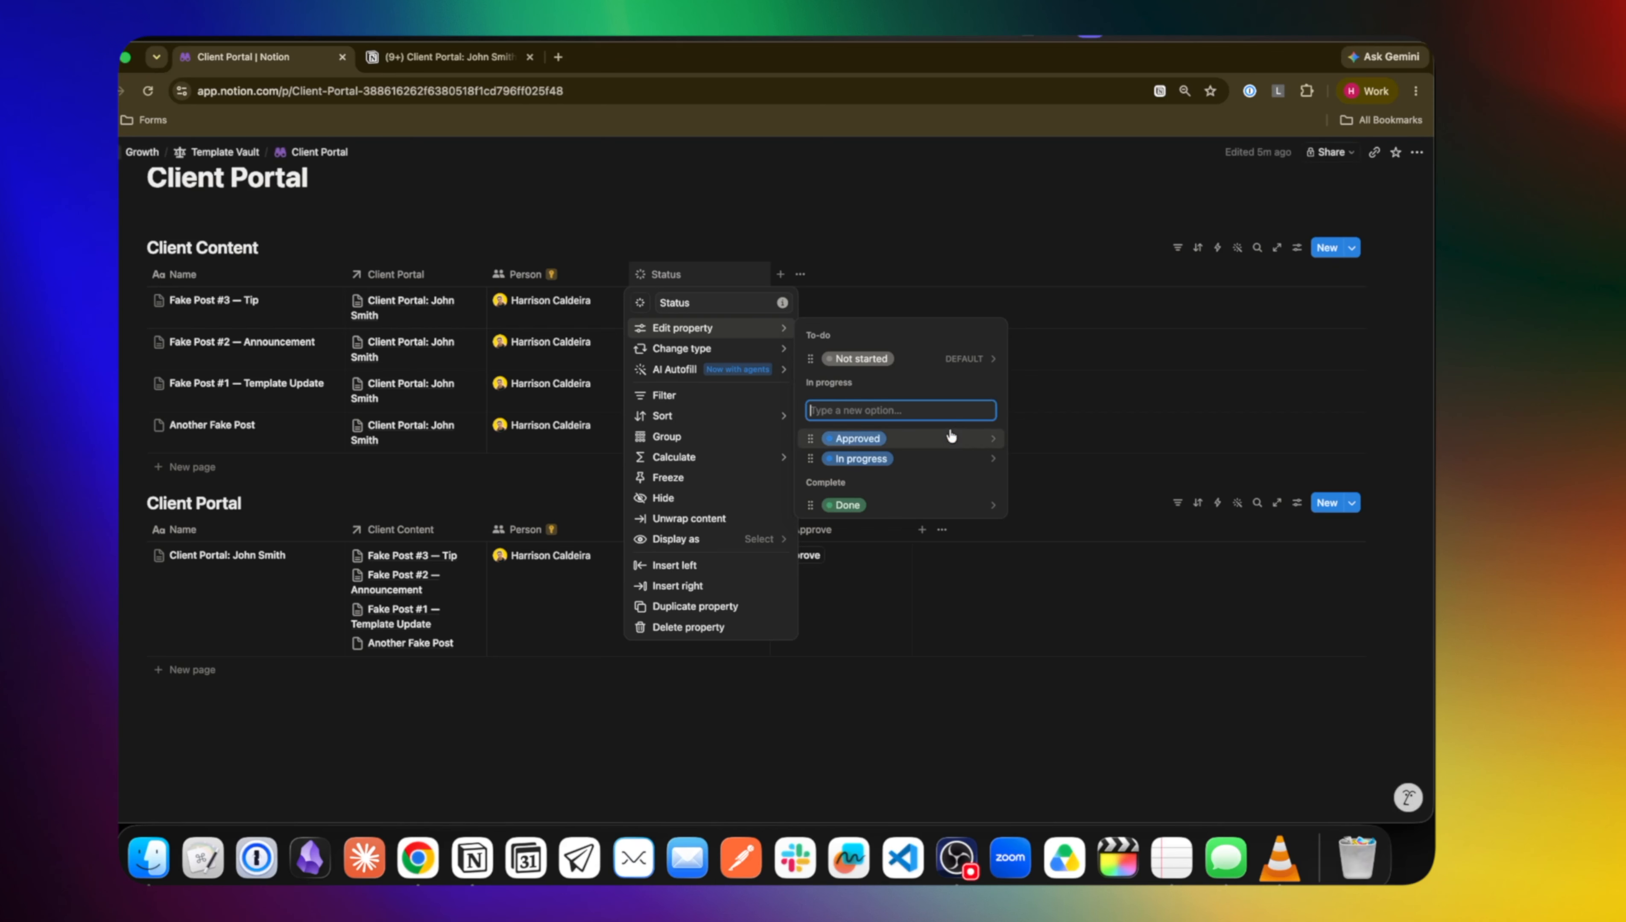
{"action": "left_click", "coordinate": [1087, 414]}
{"action": "left_click", "coordinate": [784, 276]}
{"action": "type", "text": "Button"}
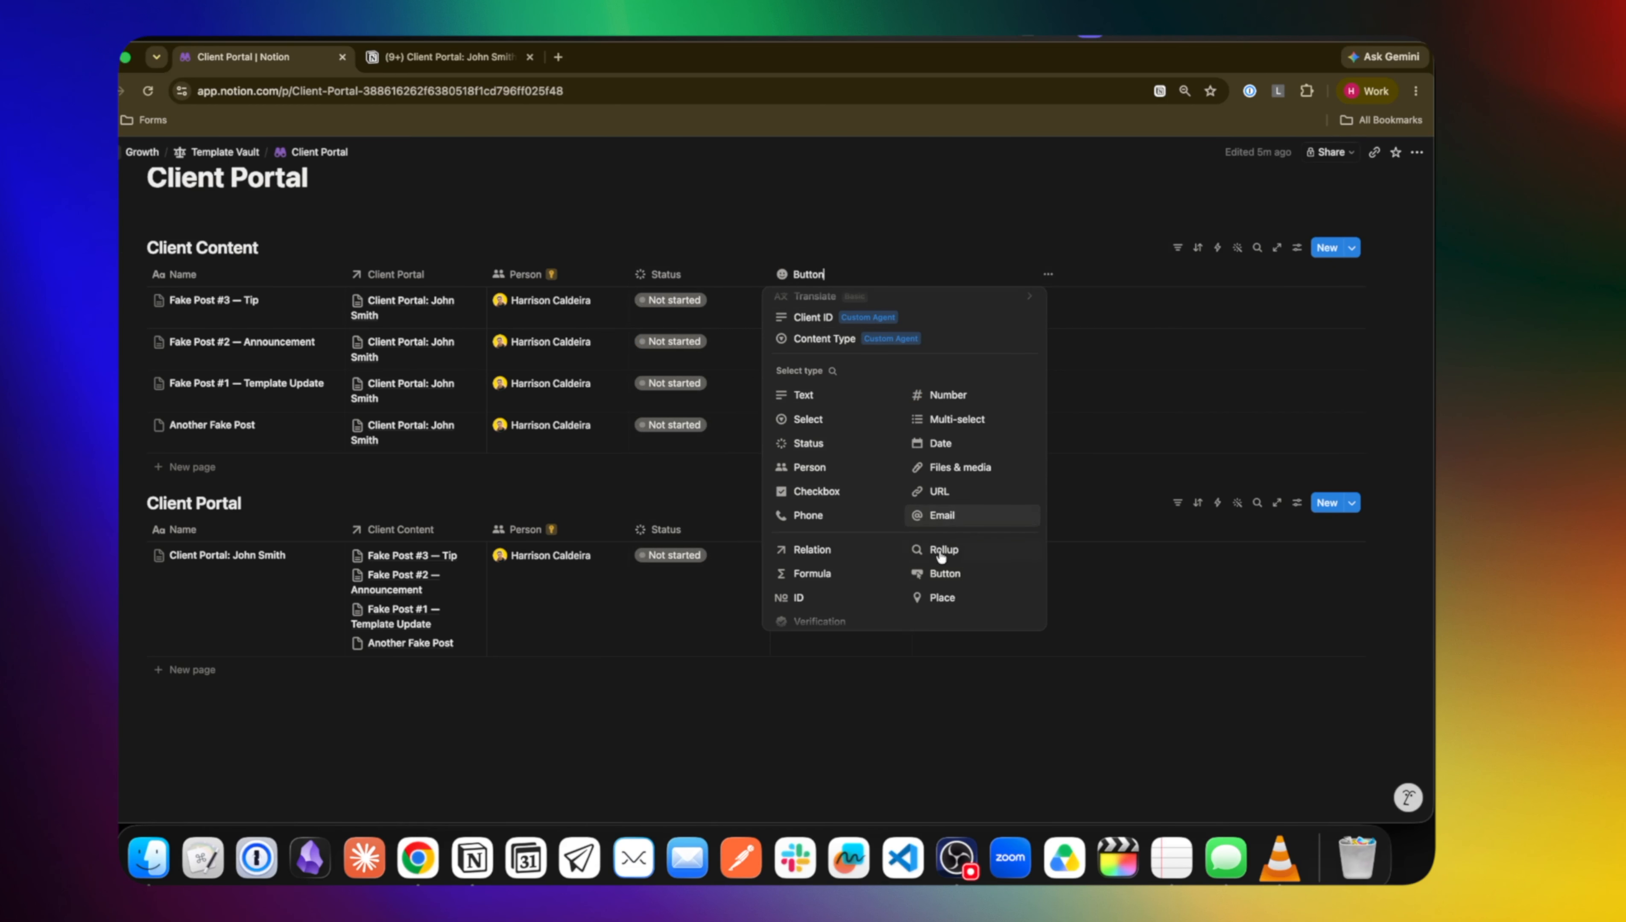
Add a Button property to Client Content named Approve
{"action": "left_click", "coordinate": [939, 575]}
{"action": "left_click", "coordinate": [808, 274]}
{"action": "type", "text": "Approve"}
Make the Approve button show a confirmation message first, and save the automation
{"action": "left_click", "coordinate": [832, 329]}
{"action": "left_click", "coordinate": [686, 406]}
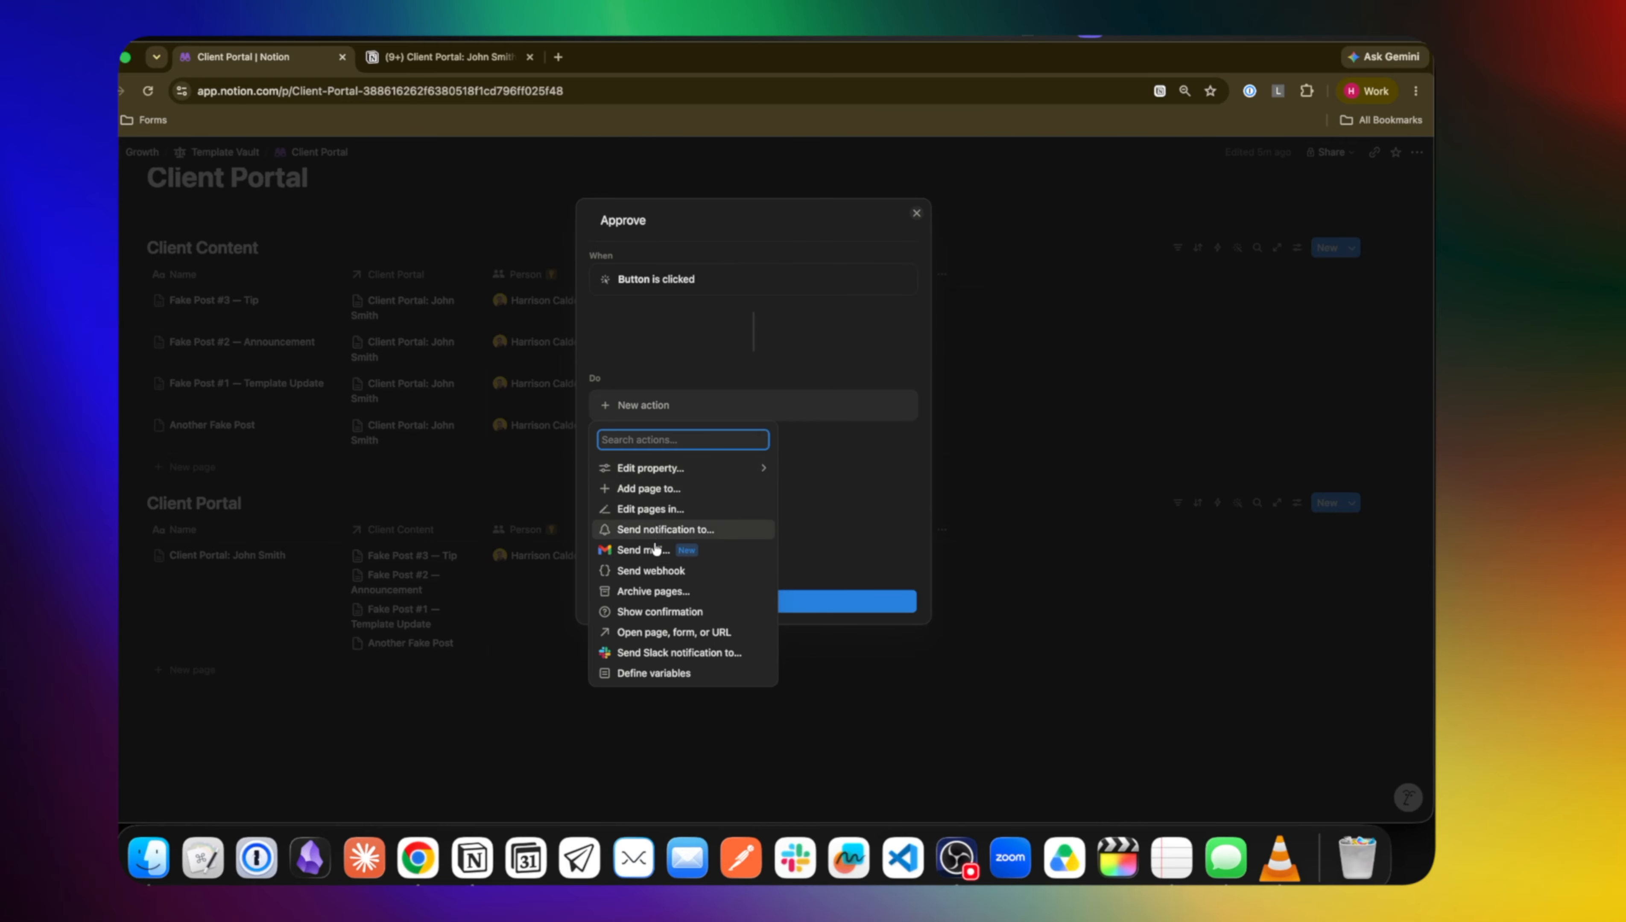
{"action": "left_click", "coordinate": [651, 612]}
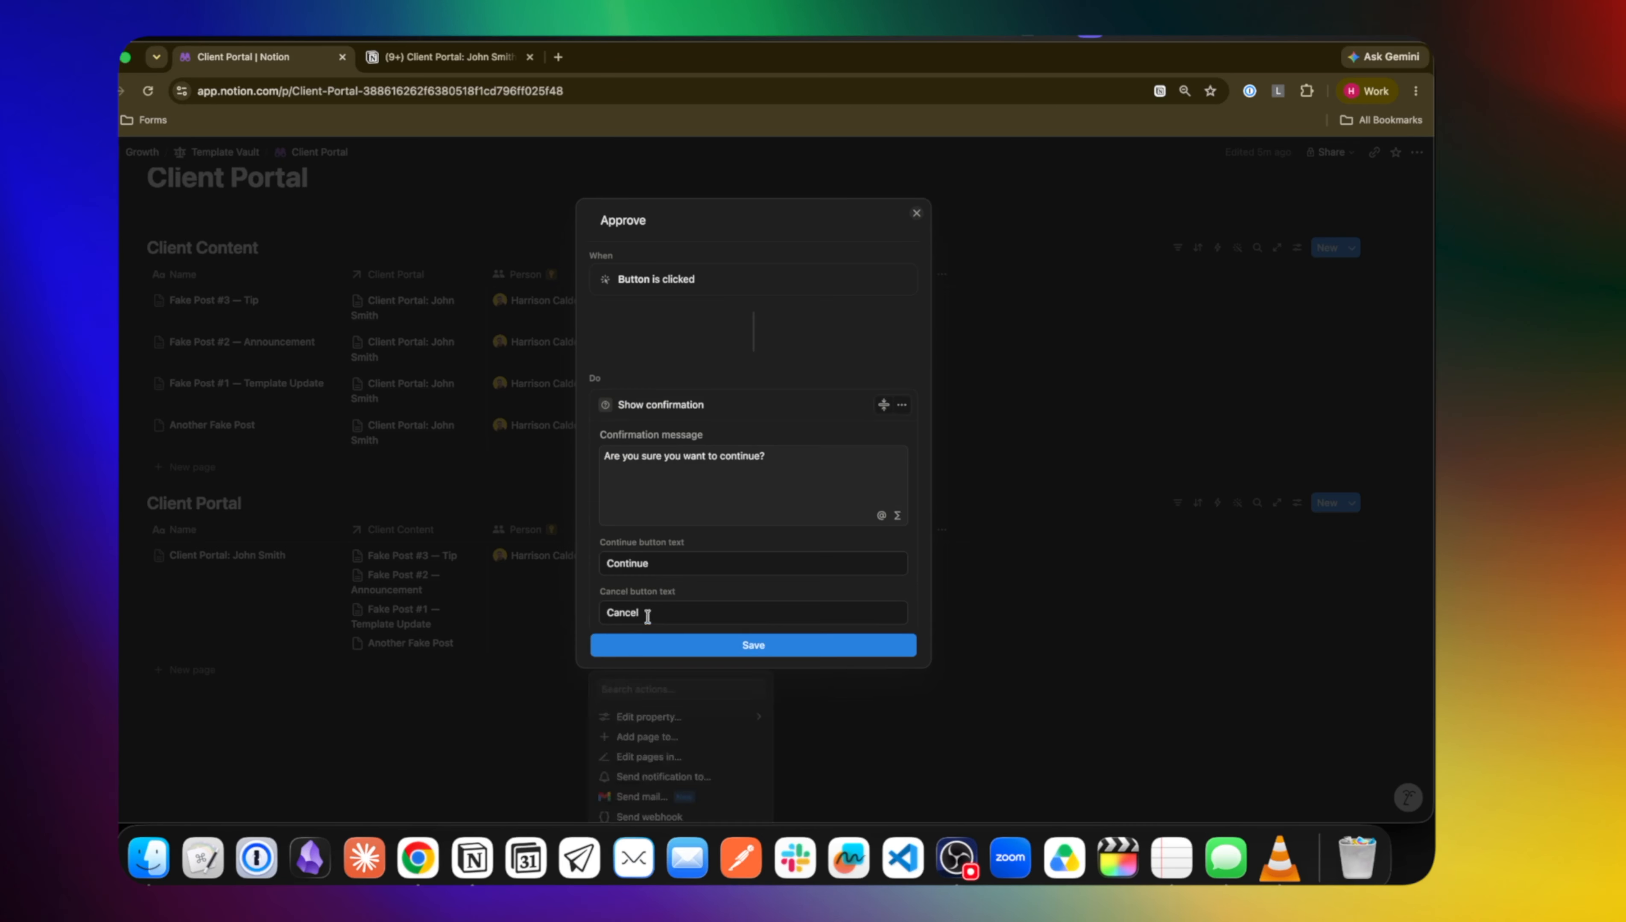
{"action": "left_click", "coordinate": [682, 466]}
{"action": "type", "text": "A"}
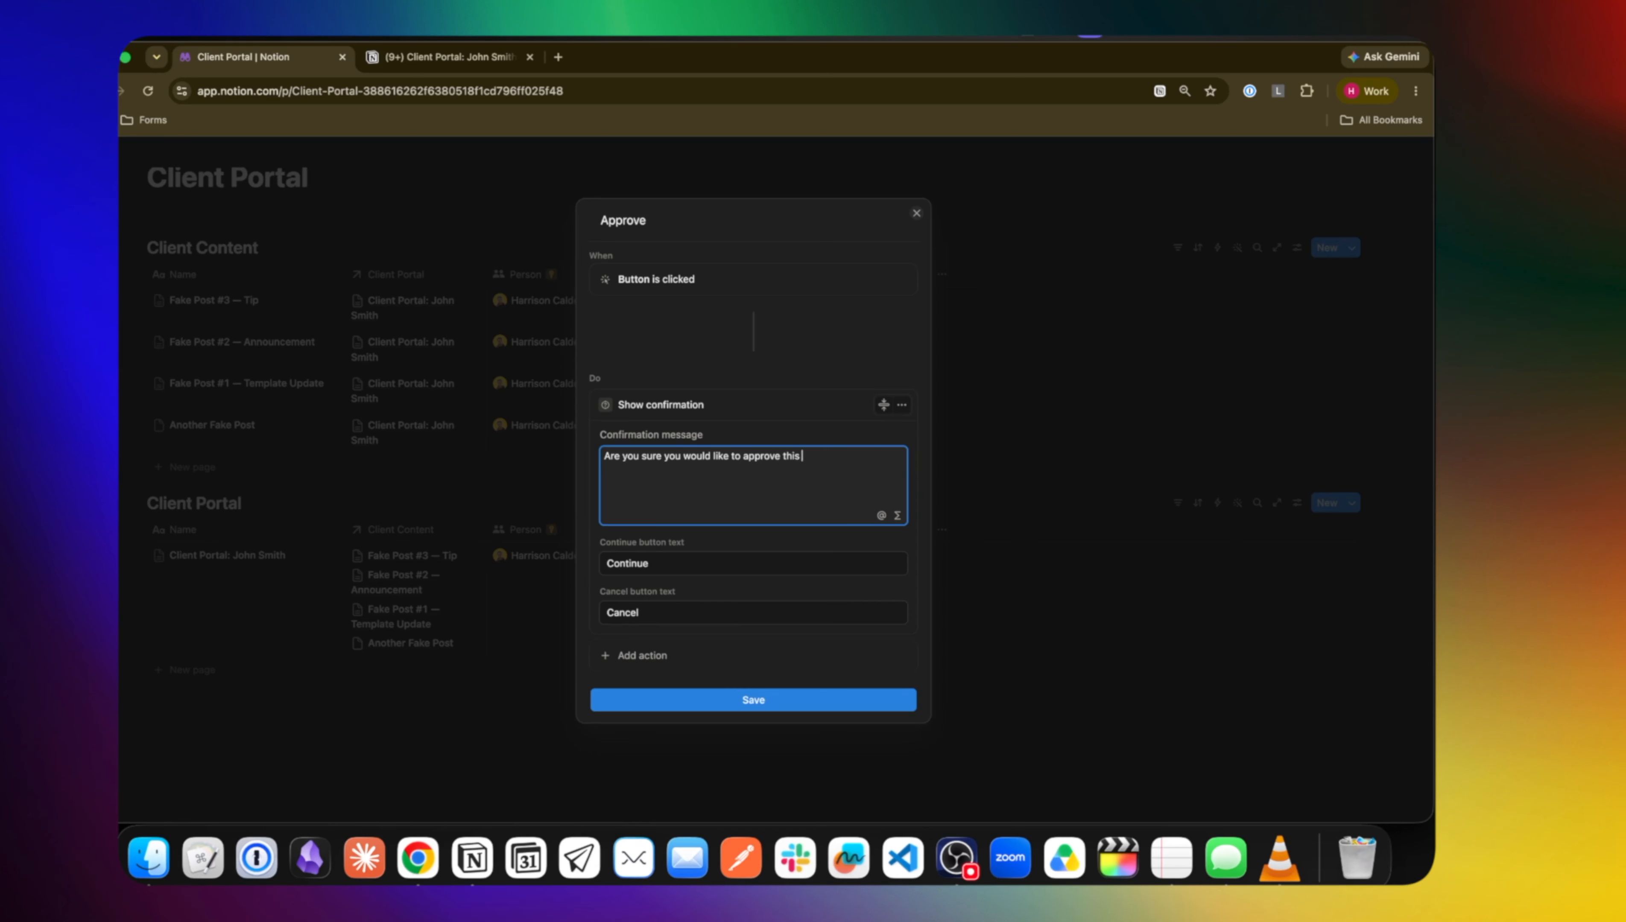
{"action": "left_click", "coordinate": [742, 701]}
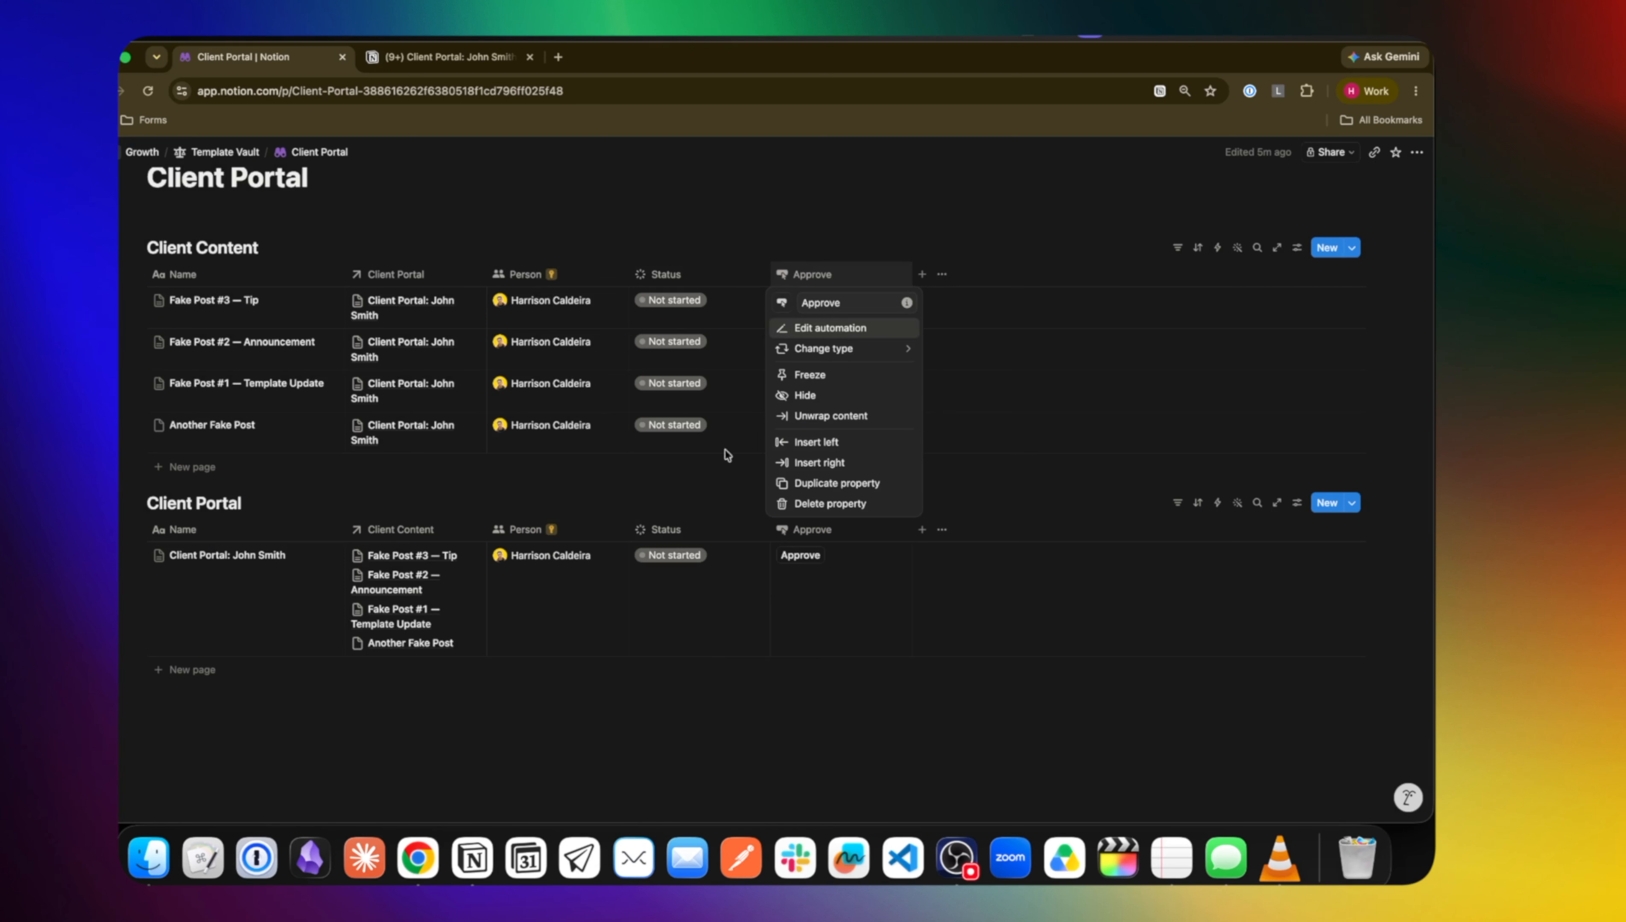
Add an Approve button action that sets Status to Approved
{"action": "left_click", "coordinate": [839, 327]}
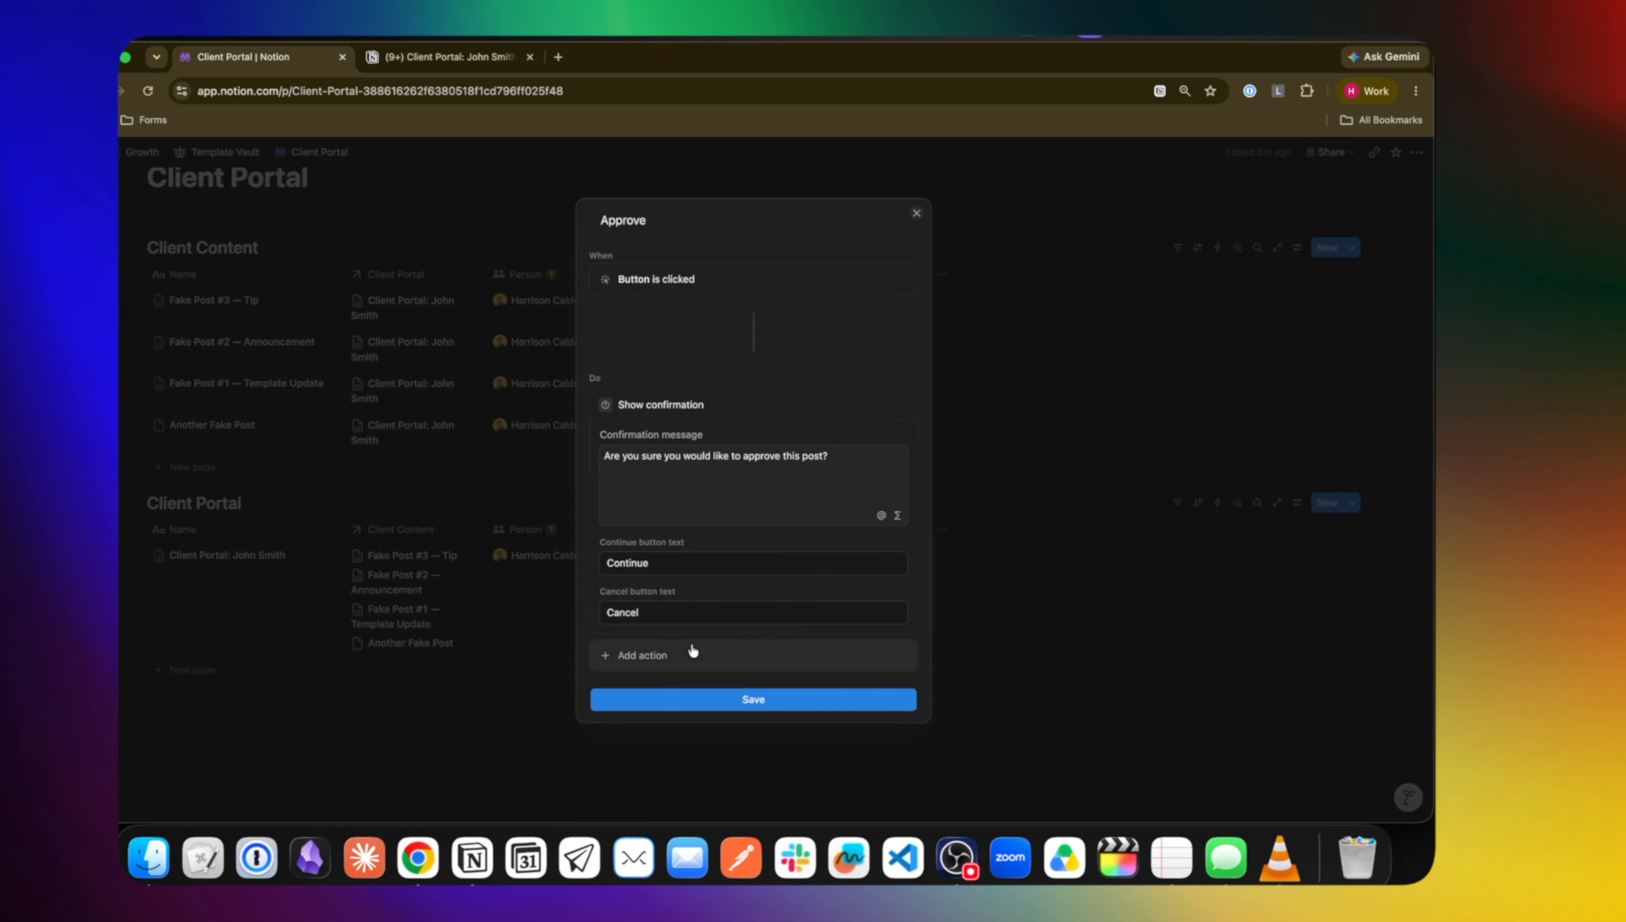
{"action": "left_click", "coordinate": [687, 654]}
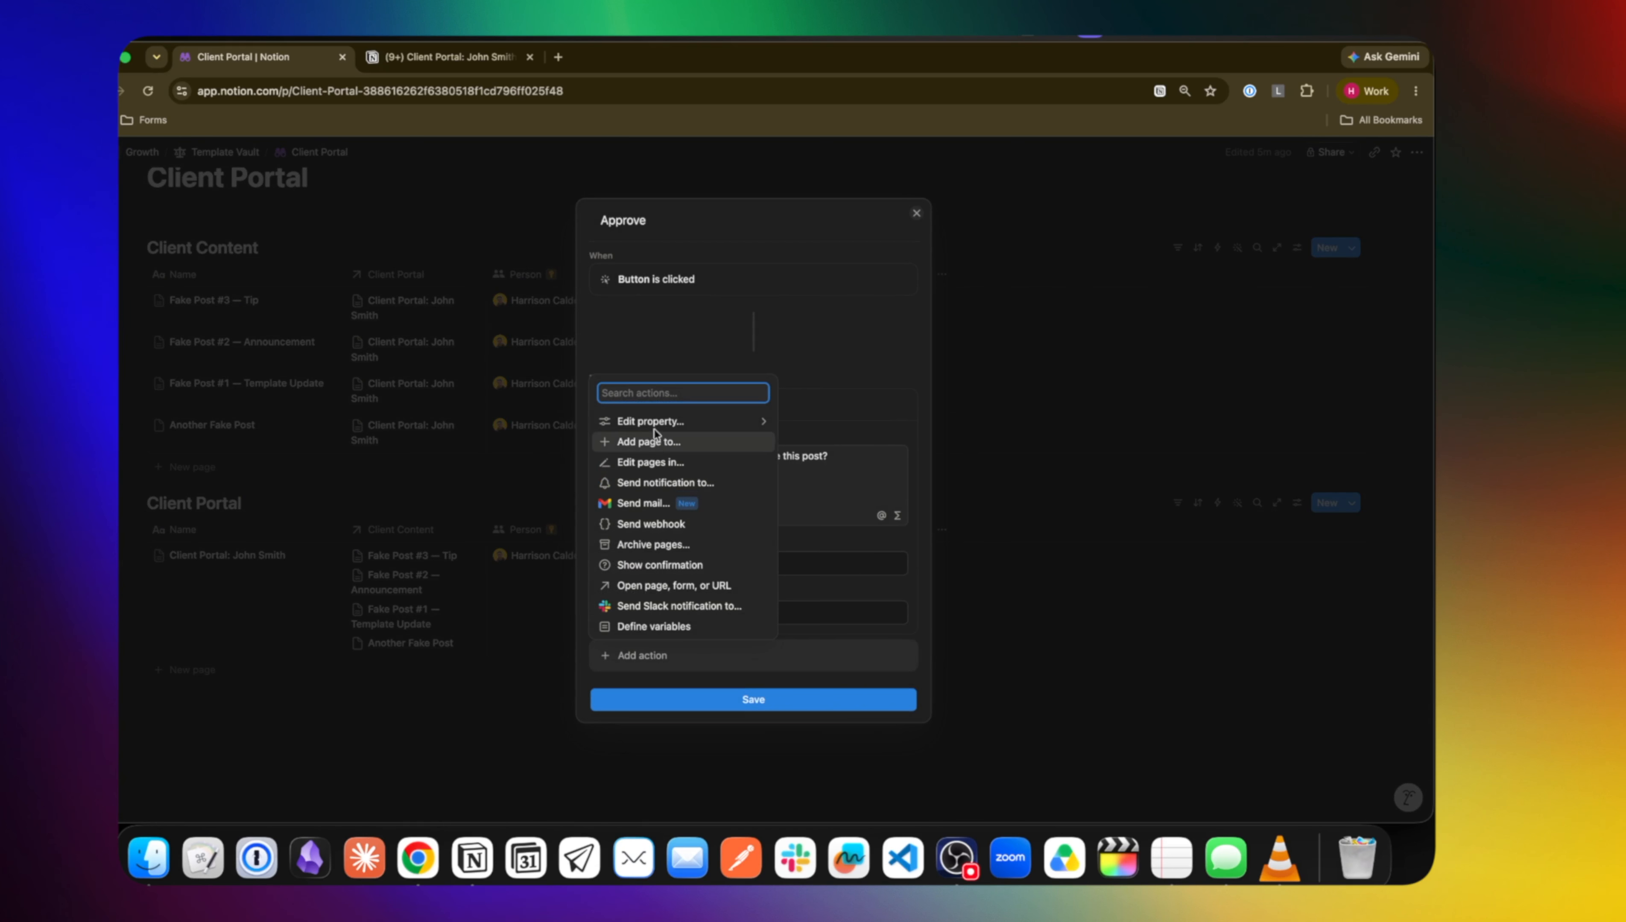
{"action": "left_click", "coordinate": [735, 422]}
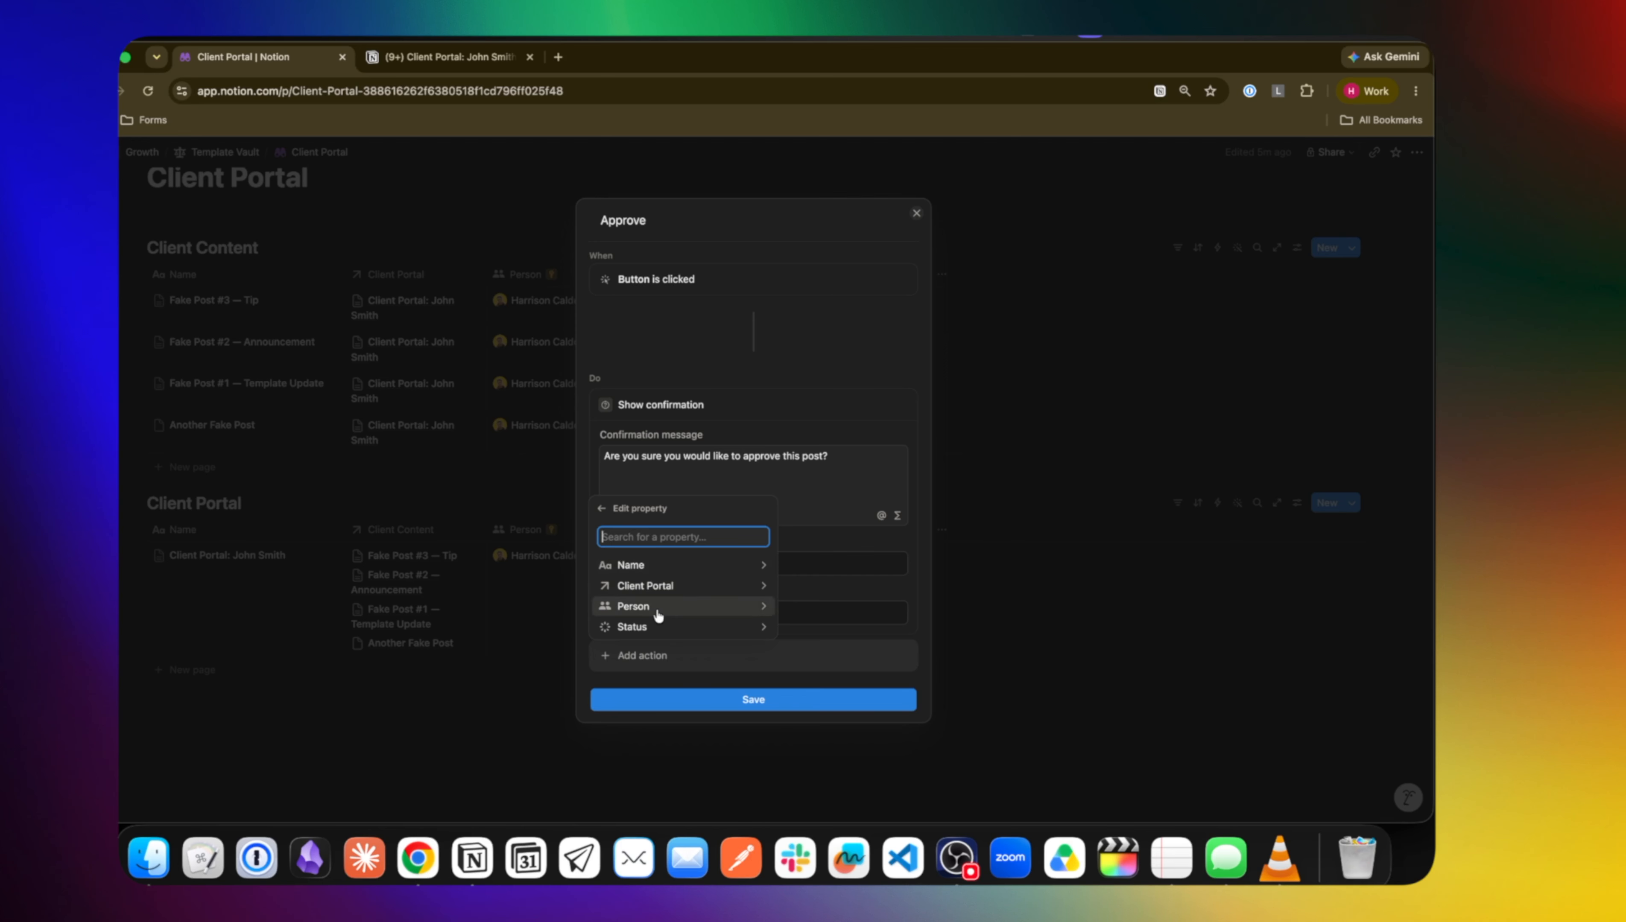
{"action": "left_click", "coordinate": [657, 626]}
{"action": "left_click", "coordinate": [647, 527]}
Save the Approve automation, then delete the Status and Approve columns from Client Portal
{"action": "left_click", "coordinate": [714, 735]}
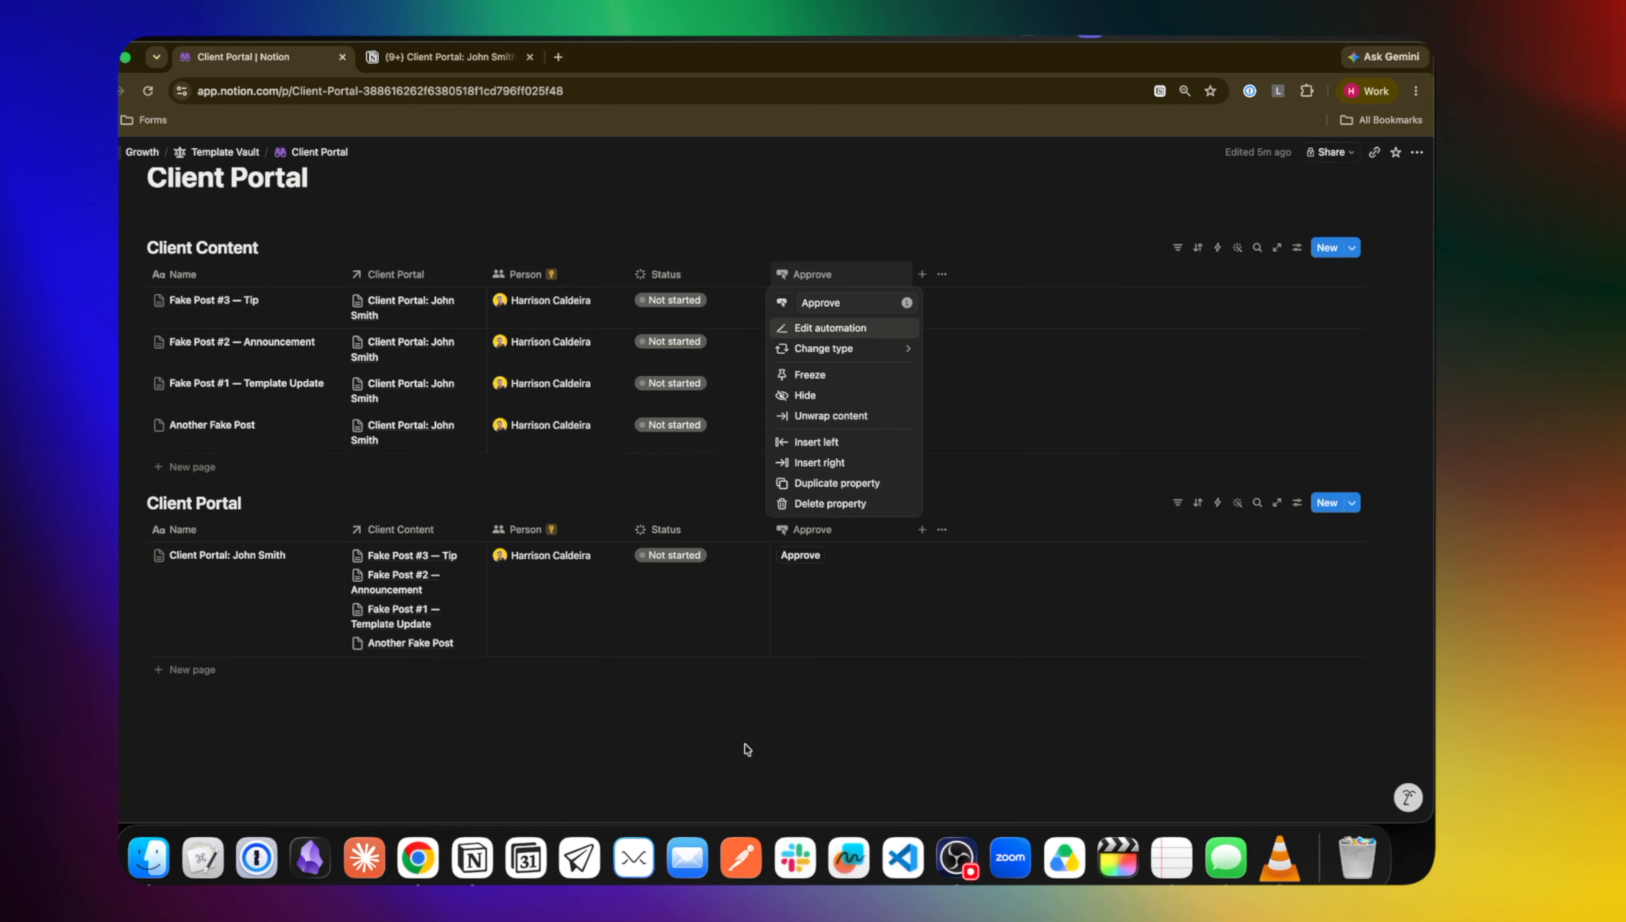
{"action": "left_click", "coordinate": [706, 445]}
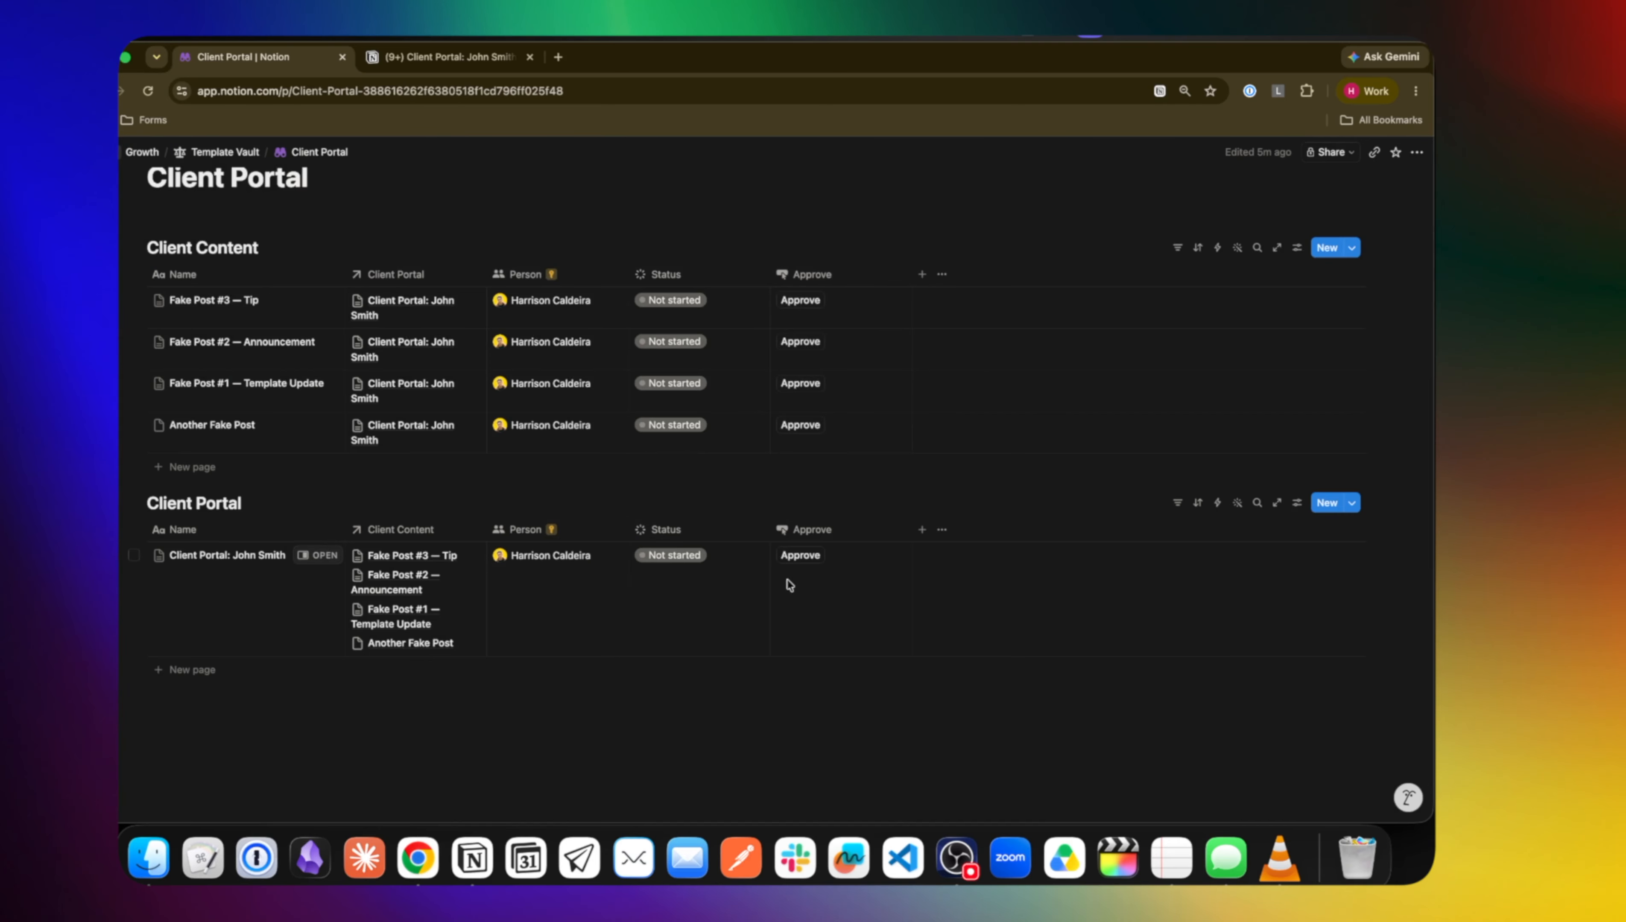
{"action": "left_click", "coordinate": [731, 536]}
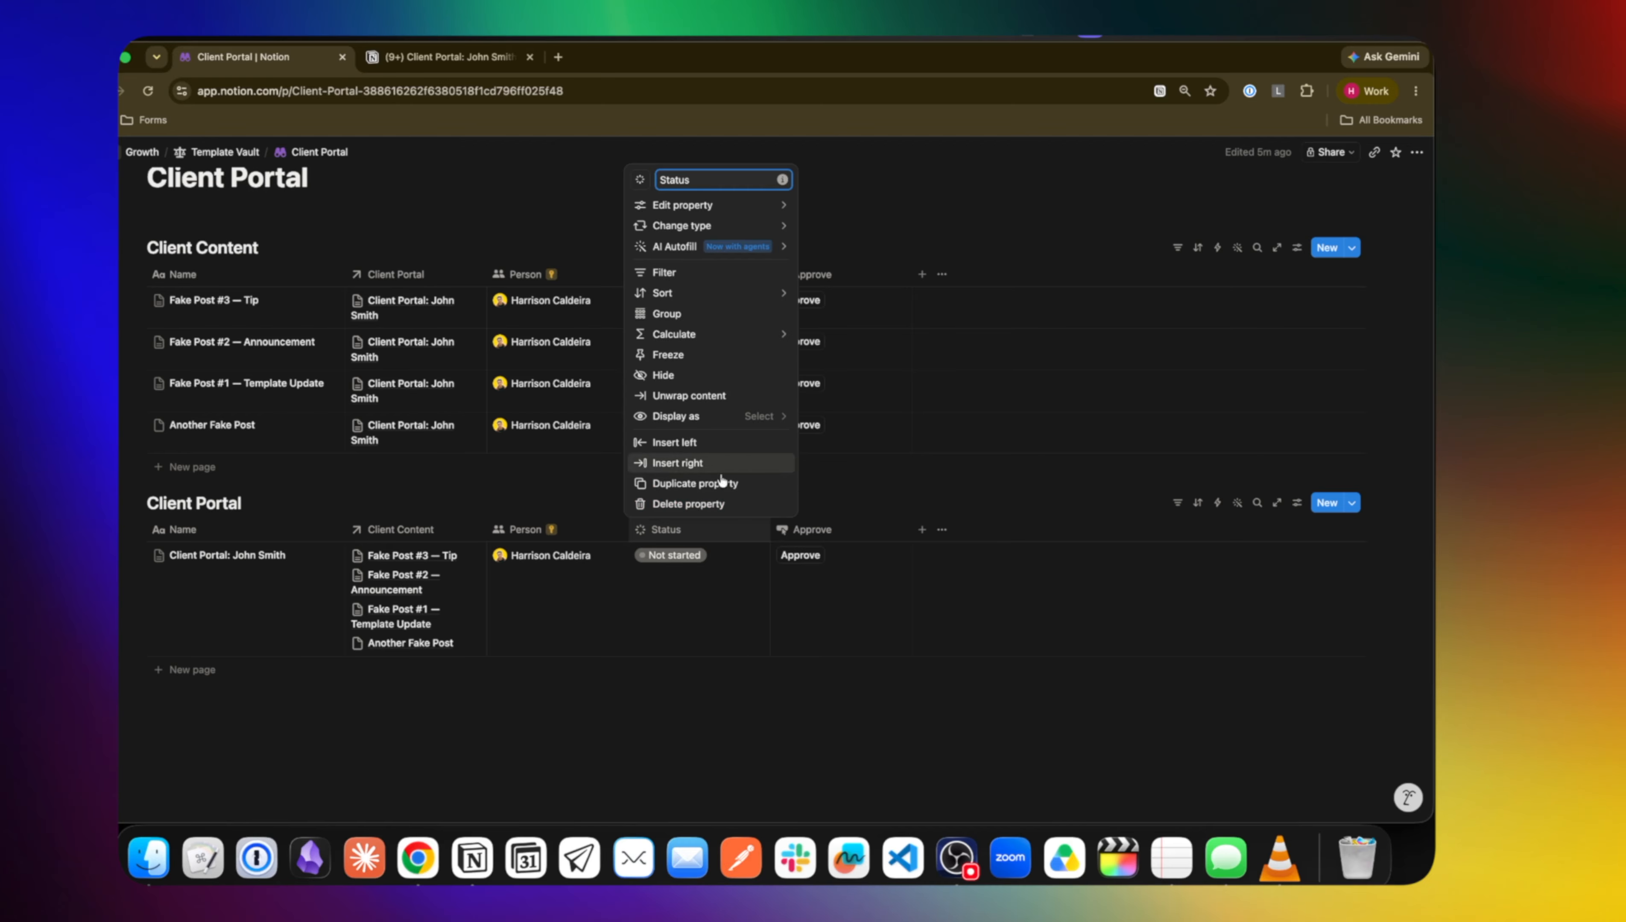
{"action": "left_click", "coordinate": [694, 507]}
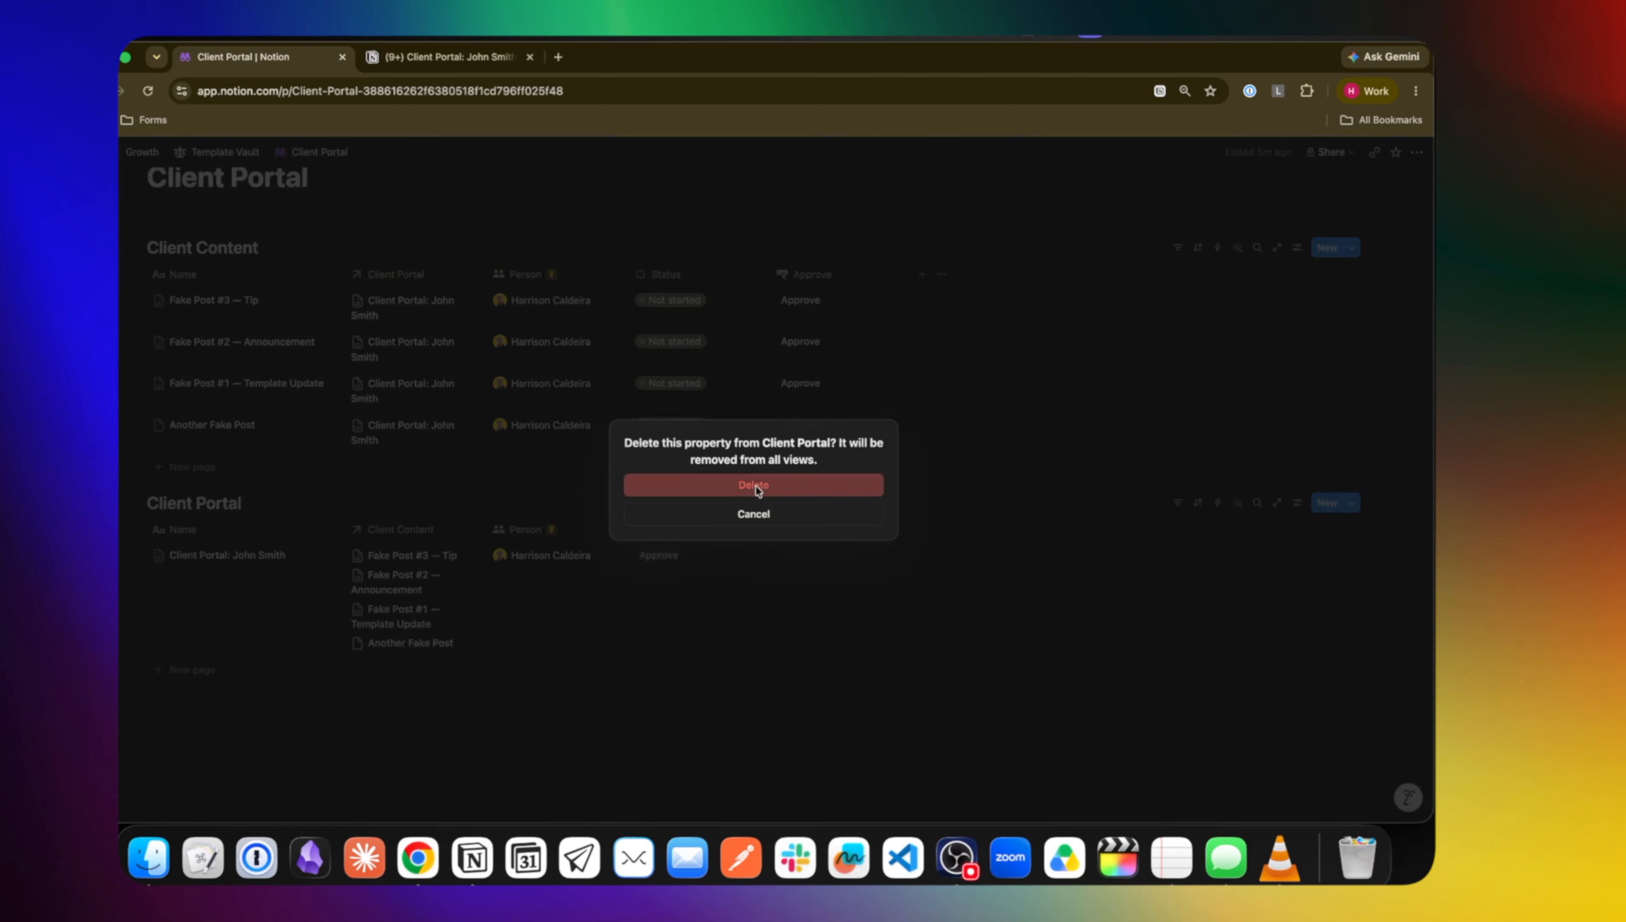
{"action": "left_click", "coordinate": [756, 487]}
{"action": "left_click", "coordinate": [693, 522]}
{"action": "left_click", "coordinate": [695, 758]}
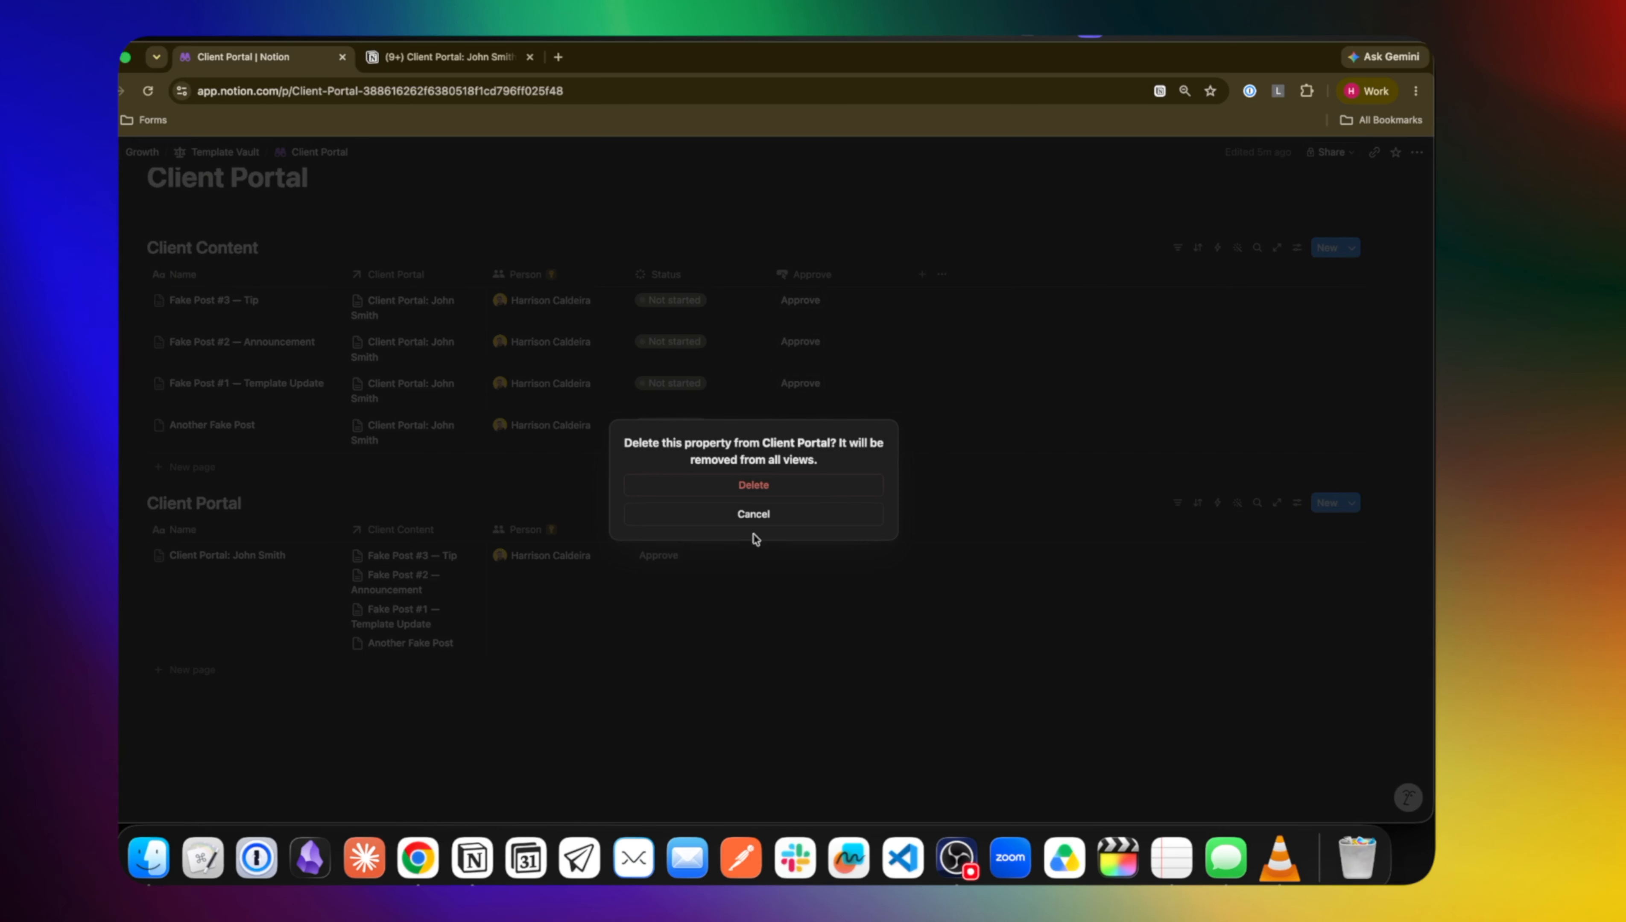
{"action": "left_click", "coordinate": [758, 482]}
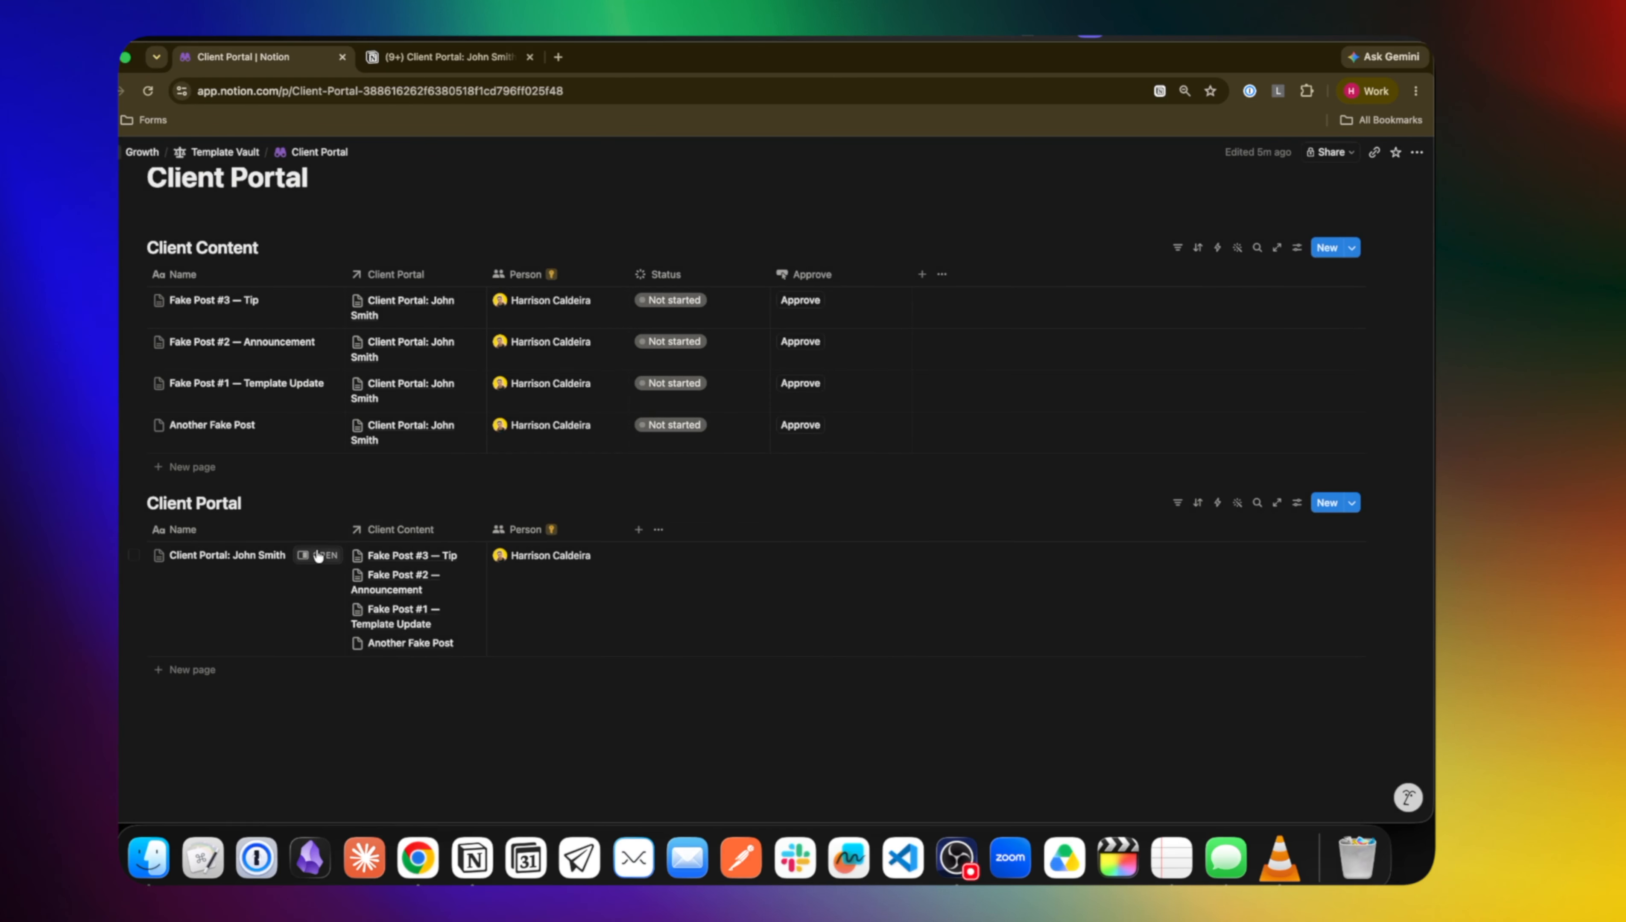
Open the John Smith client page and show the Approve button on its feed posts
{"action": "left_click", "coordinate": [318, 555]}
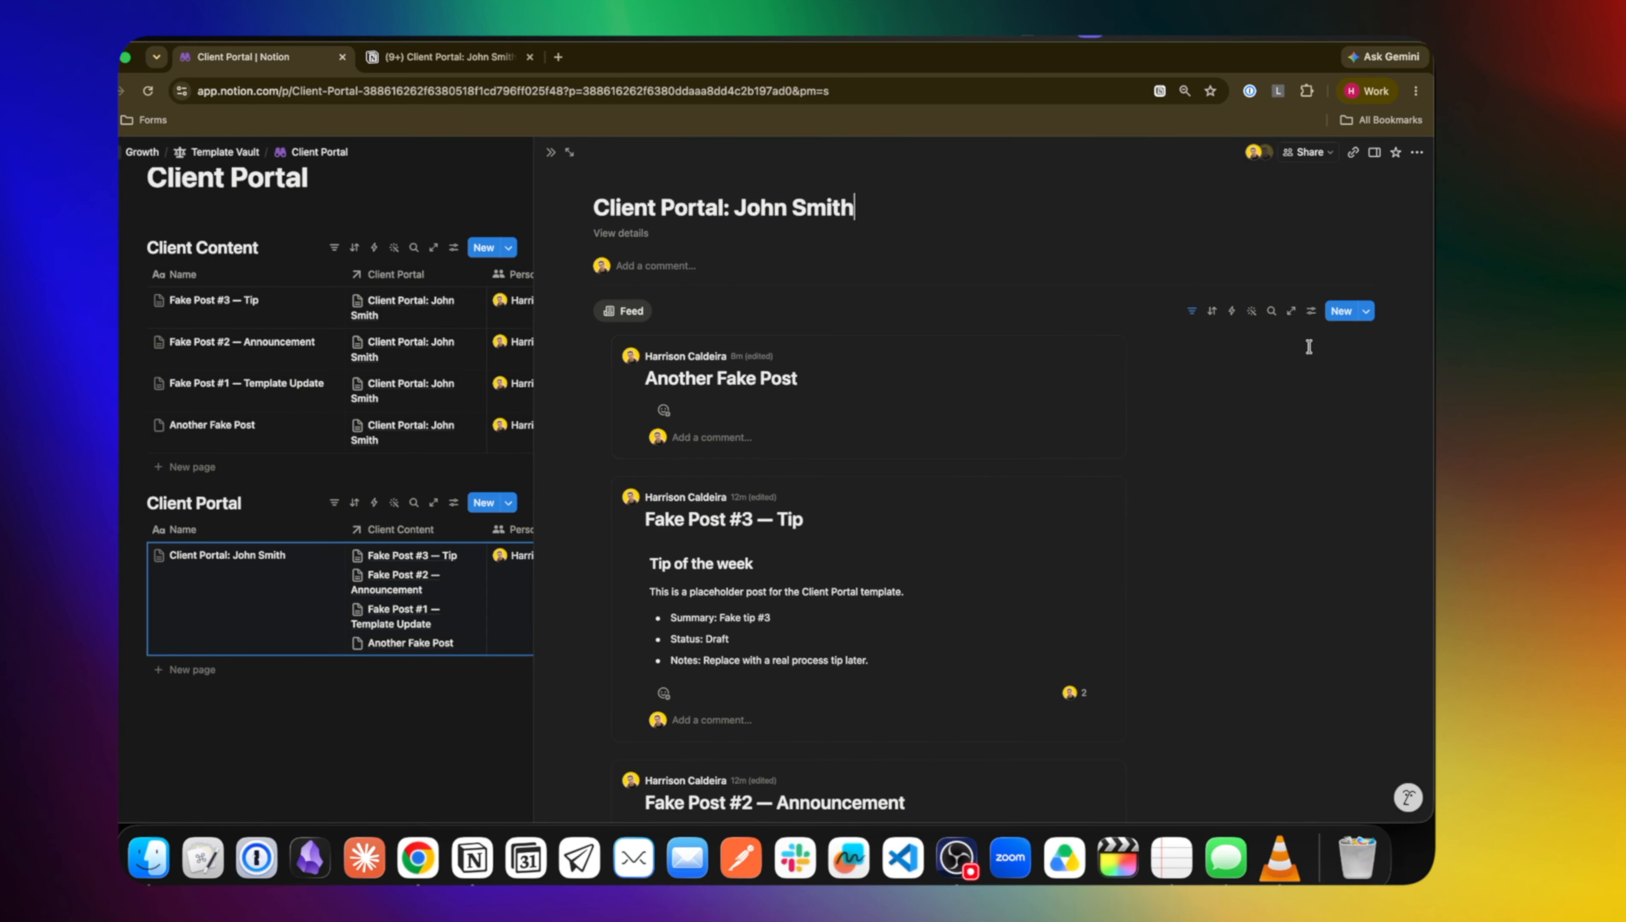
{"action": "left_click", "coordinate": [1312, 311]}
{"action": "left_click", "coordinate": [1317, 414]}
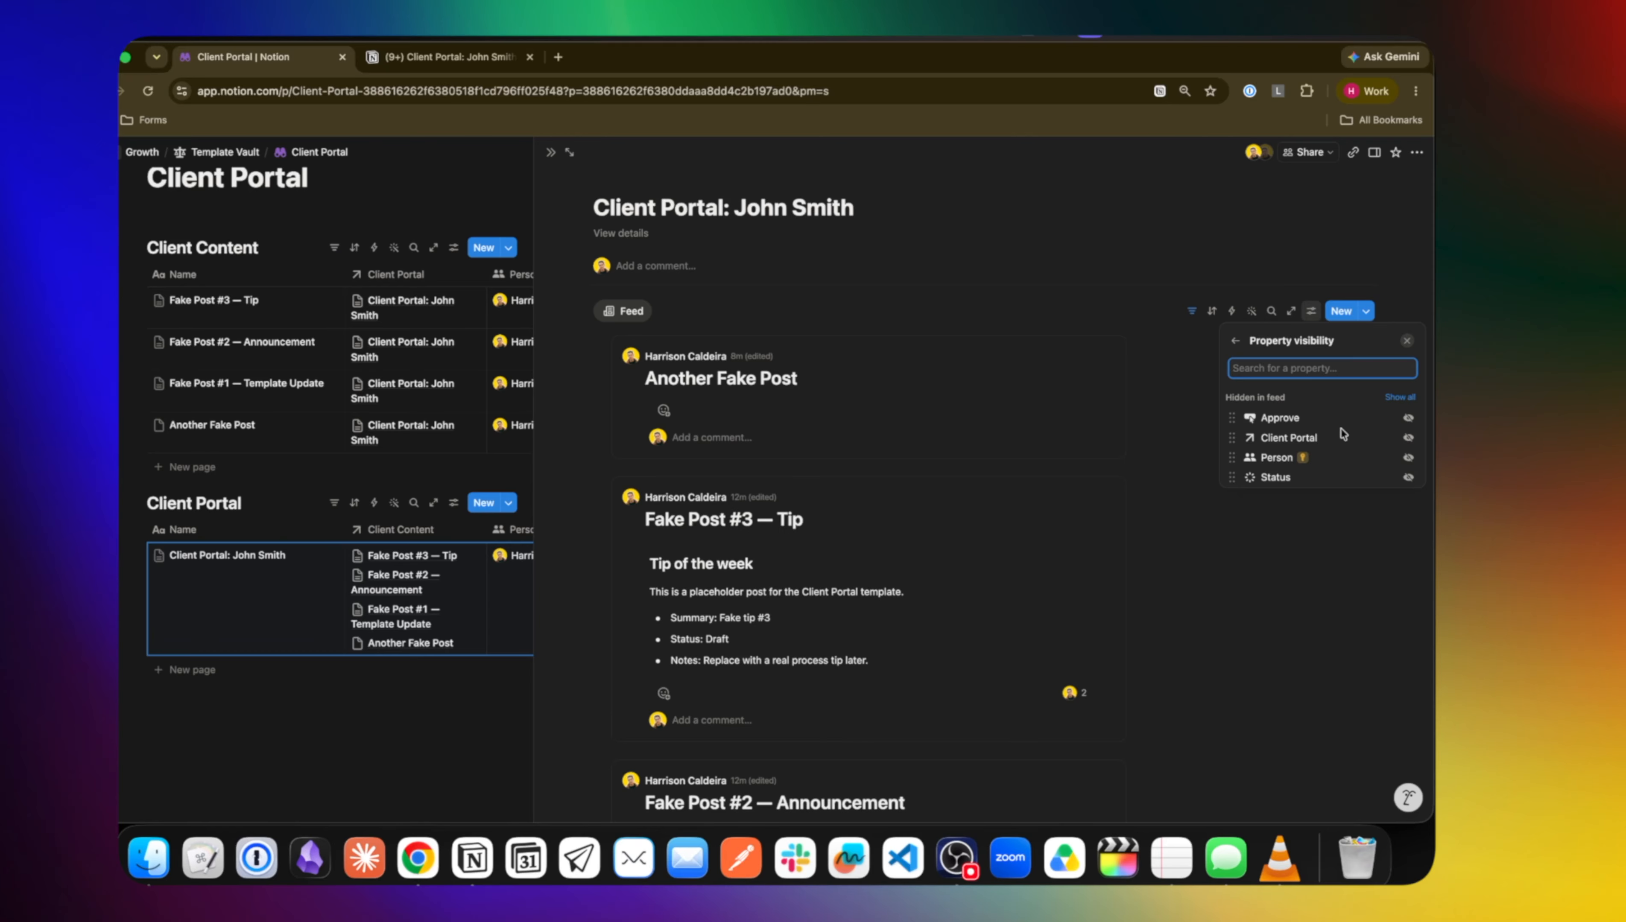
{"action": "left_click", "coordinate": [1407, 418]}
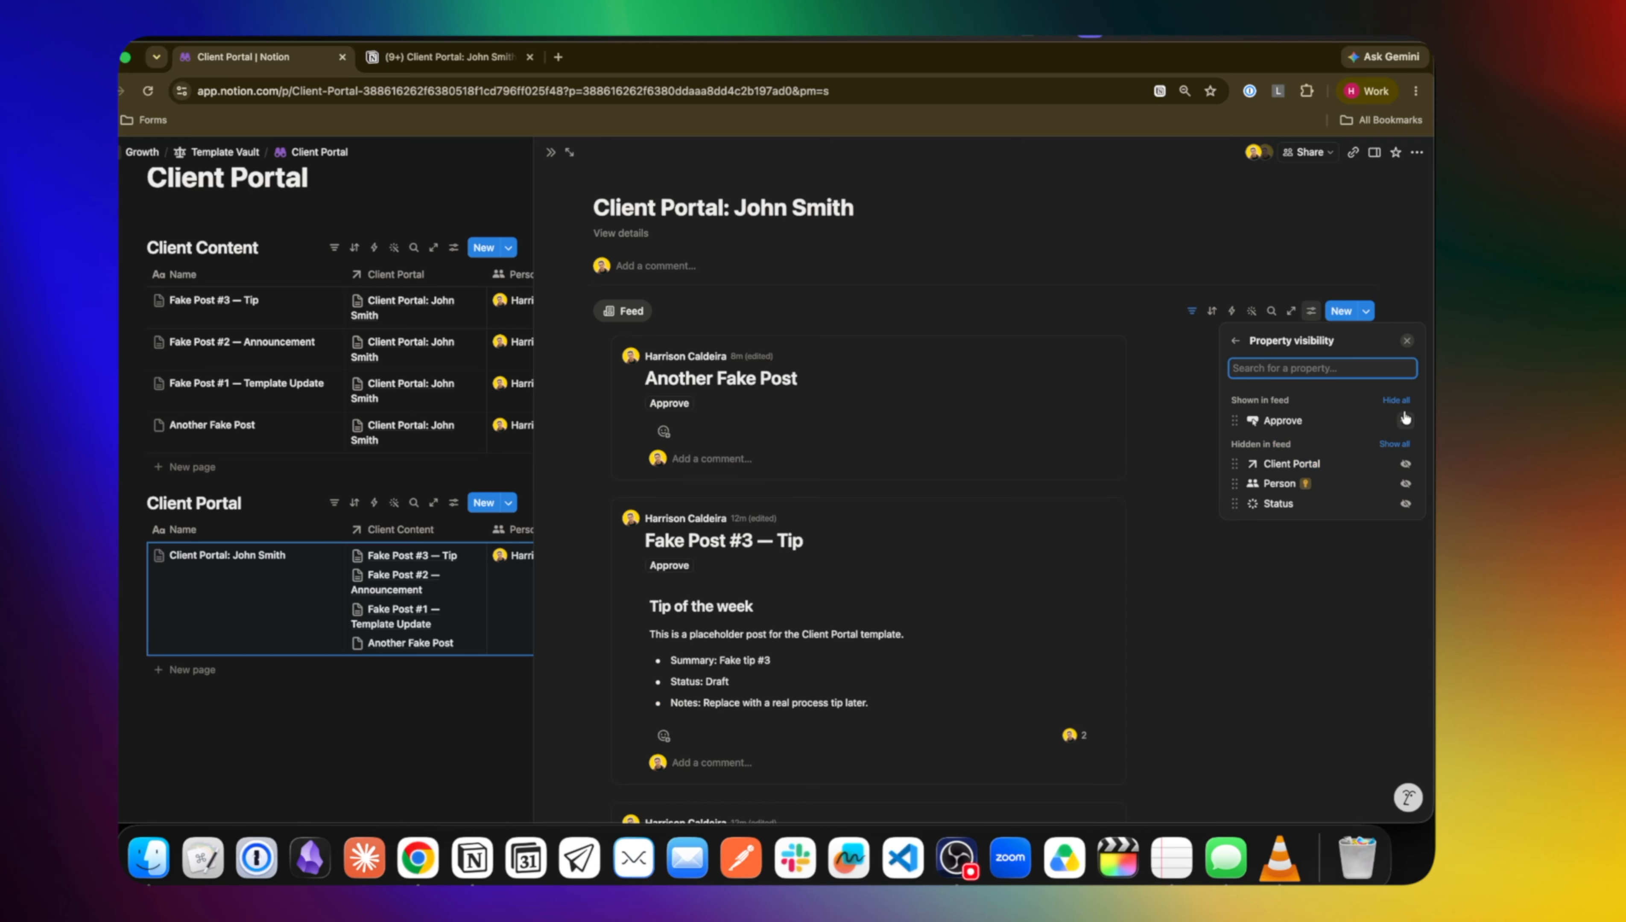
{"action": "left_click", "coordinate": [1171, 604]}
Drag the side-peek divider right so the tables show the Status and Approve columns
{"action": "scroll", "coordinate": [706, 469], "scroll_direction": "down", "scroll_amount": 3}
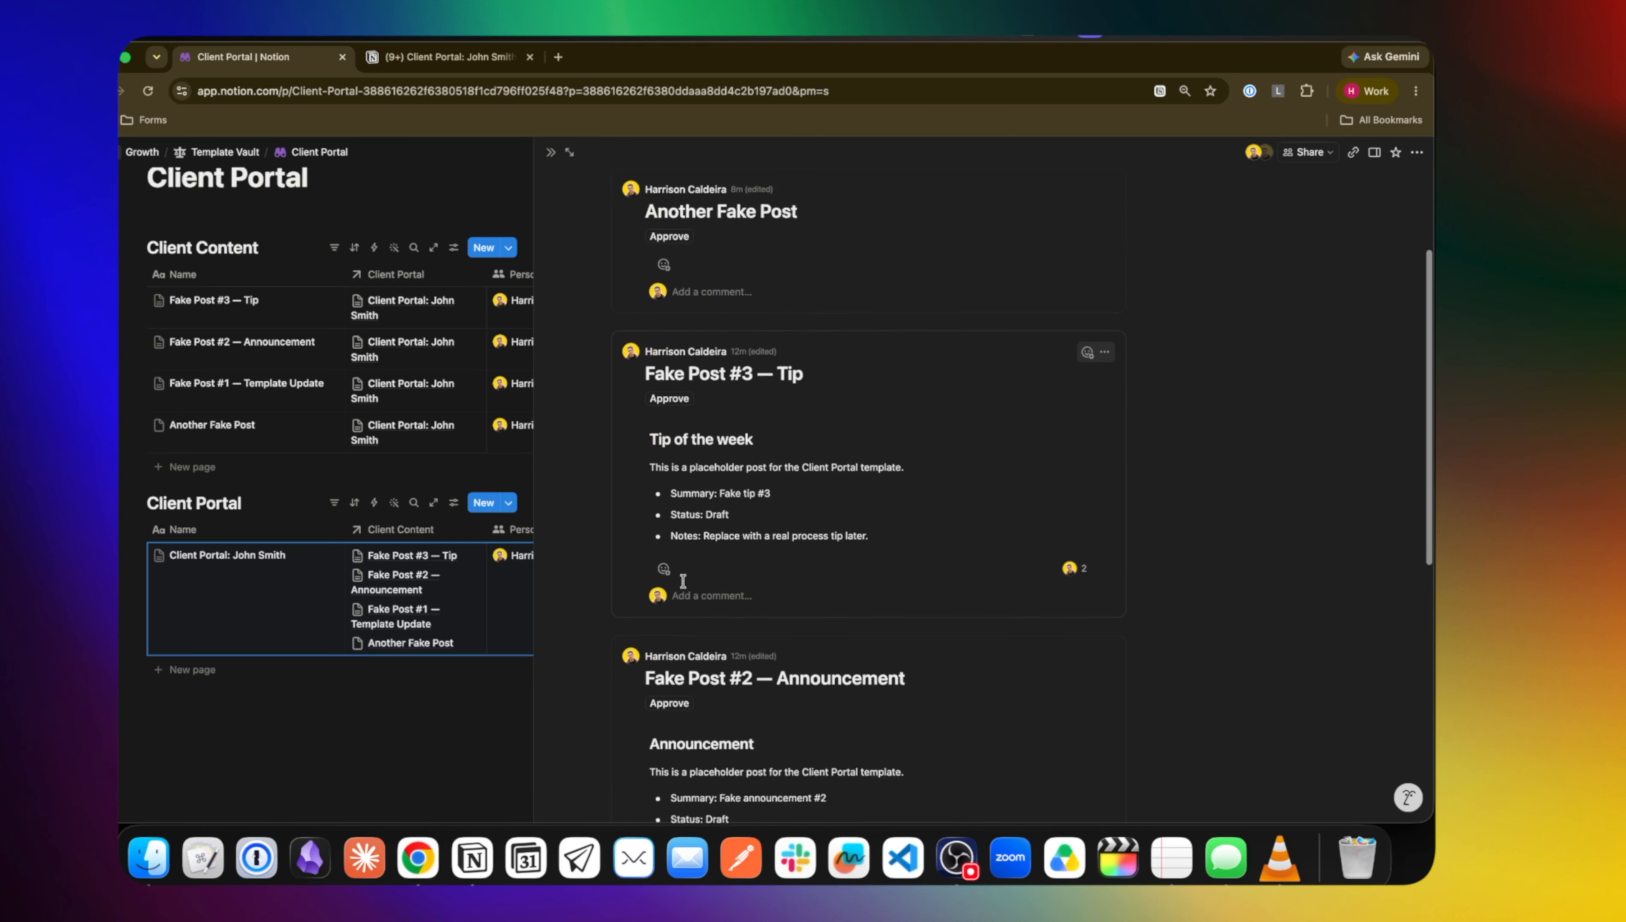
{"action": "scroll", "coordinate": [702, 459], "scroll_direction": "up", "scroll_amount": 3}
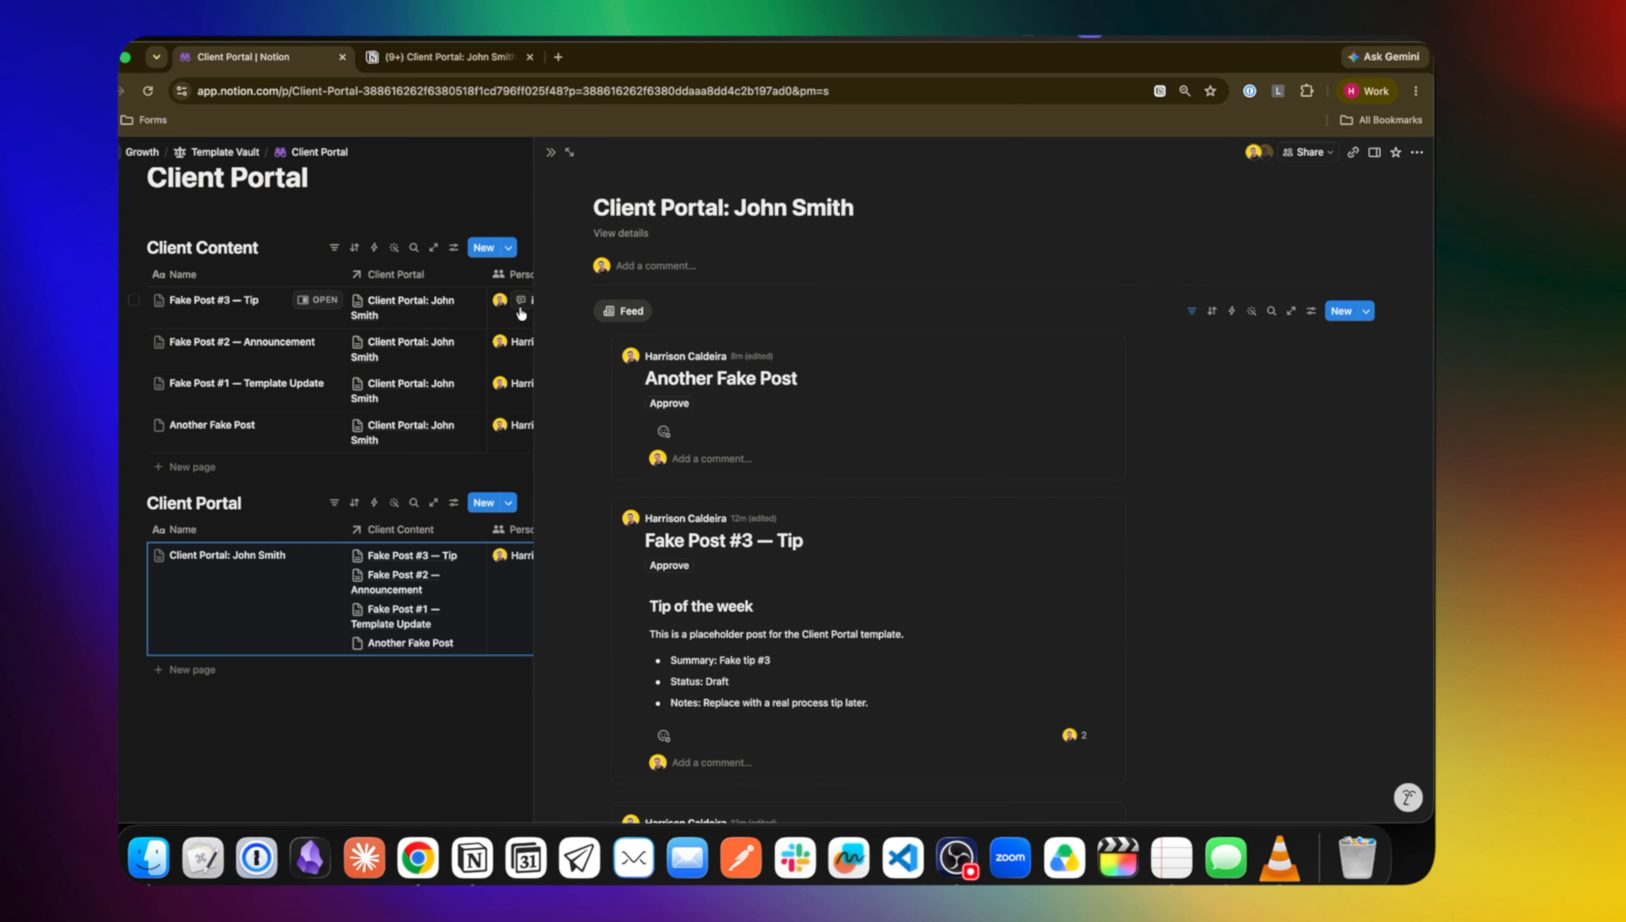
{"action": "left_click_drag", "start_coordinate": [534, 310], "coordinate": [869, 318]}
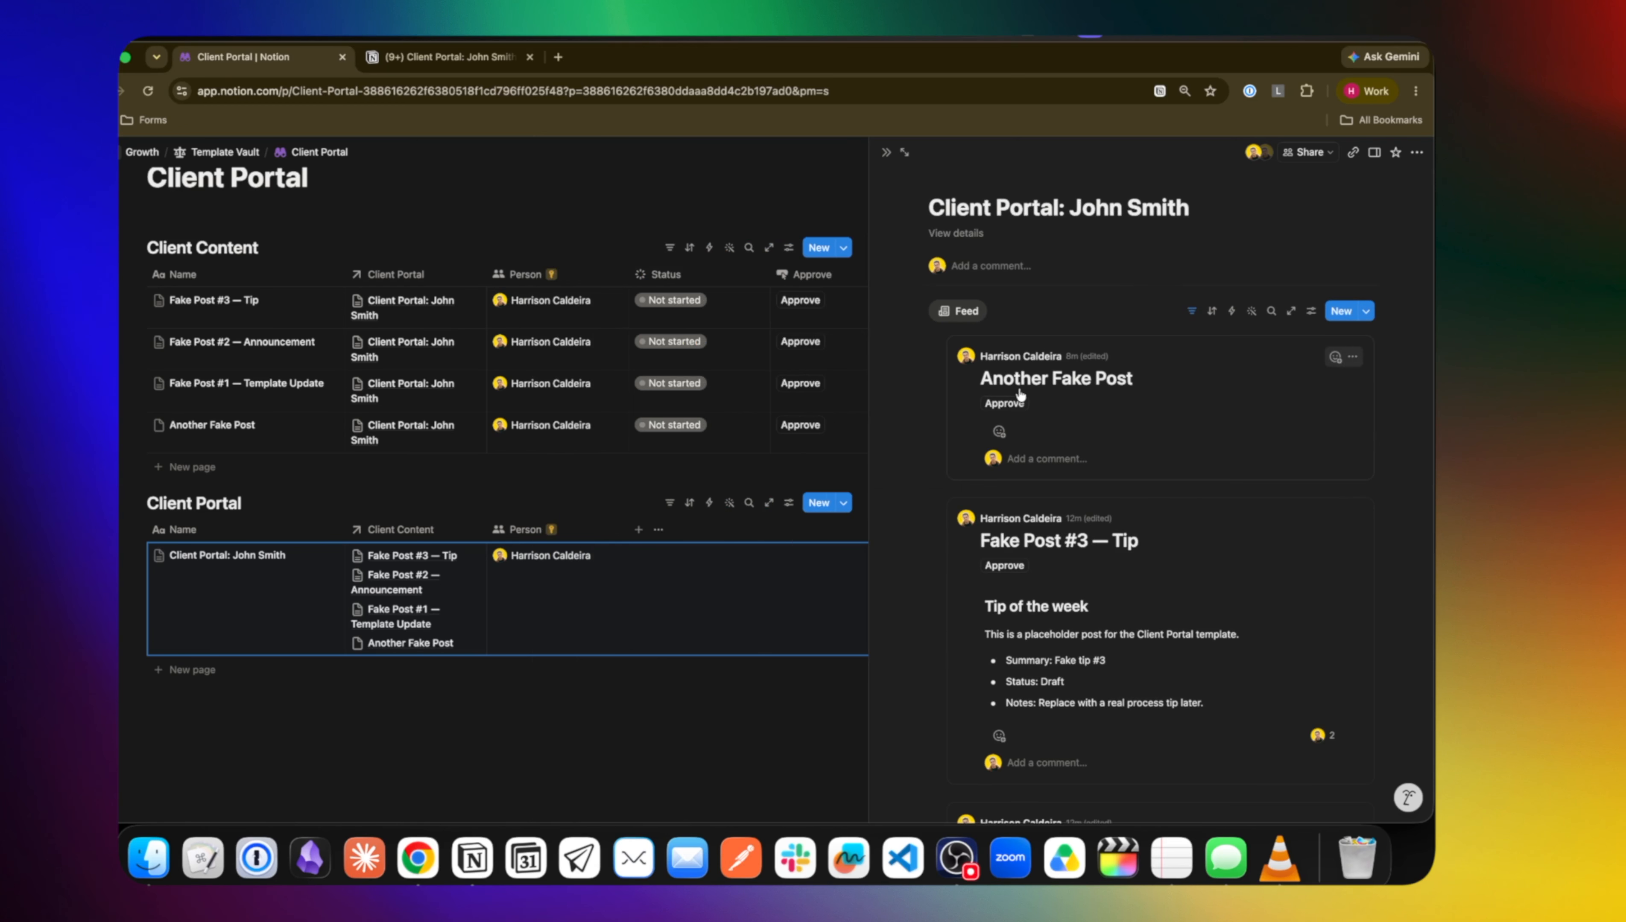
Approve and confirm Another Fake Post from the feed, then close the John Smith portal page
{"action": "left_click", "coordinate": [1004, 404]}
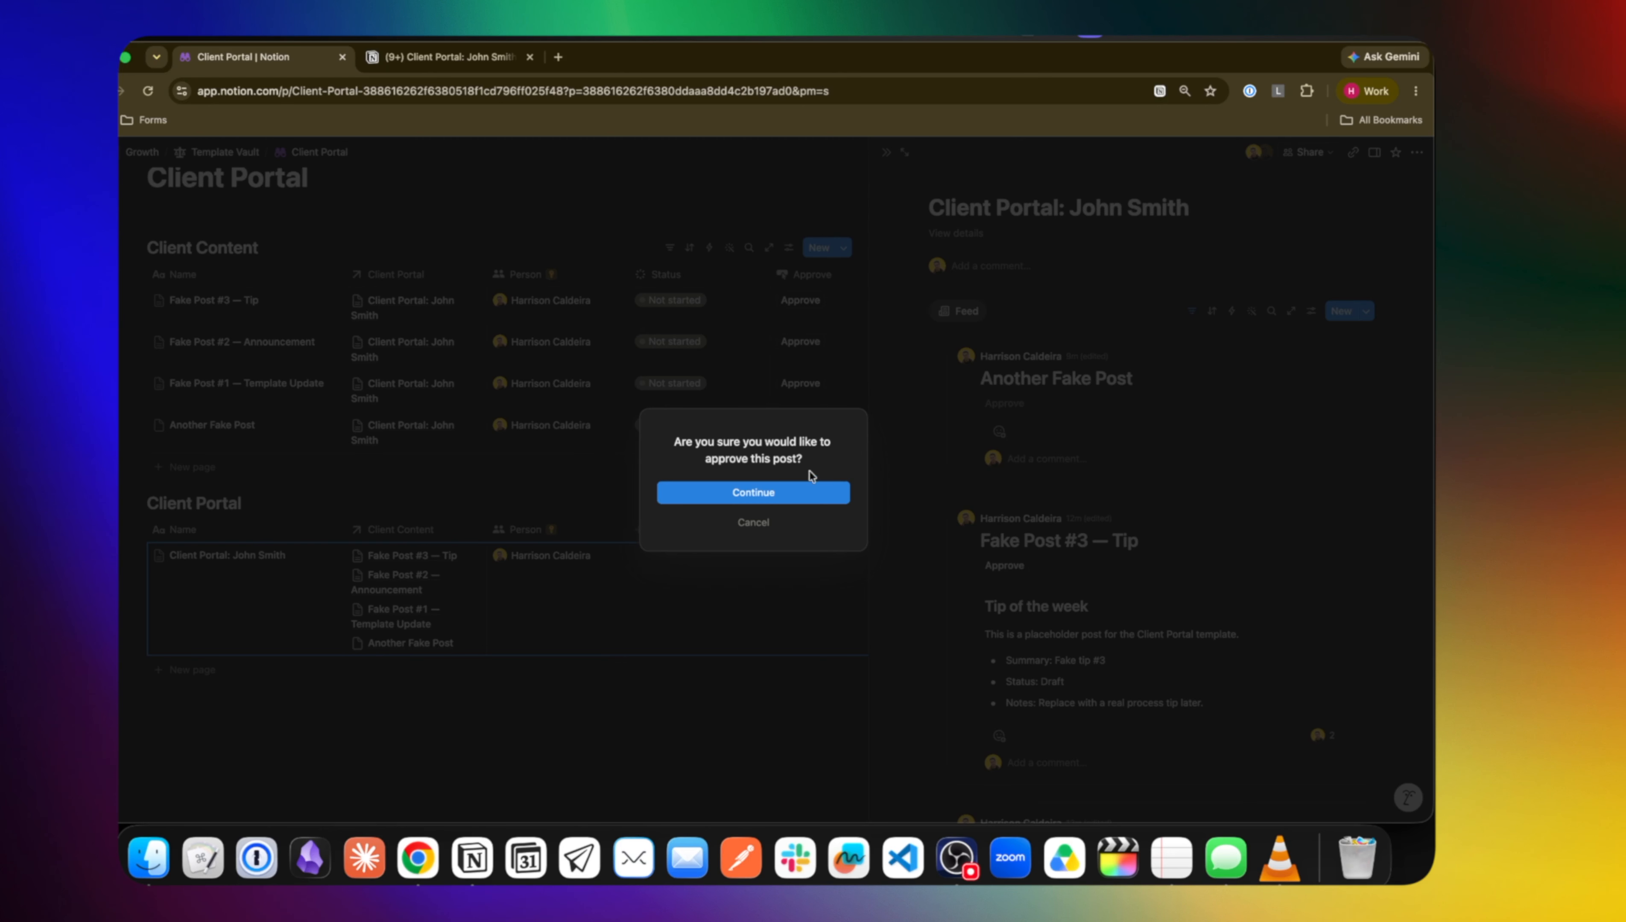
{"action": "left_click", "coordinate": [749, 499]}
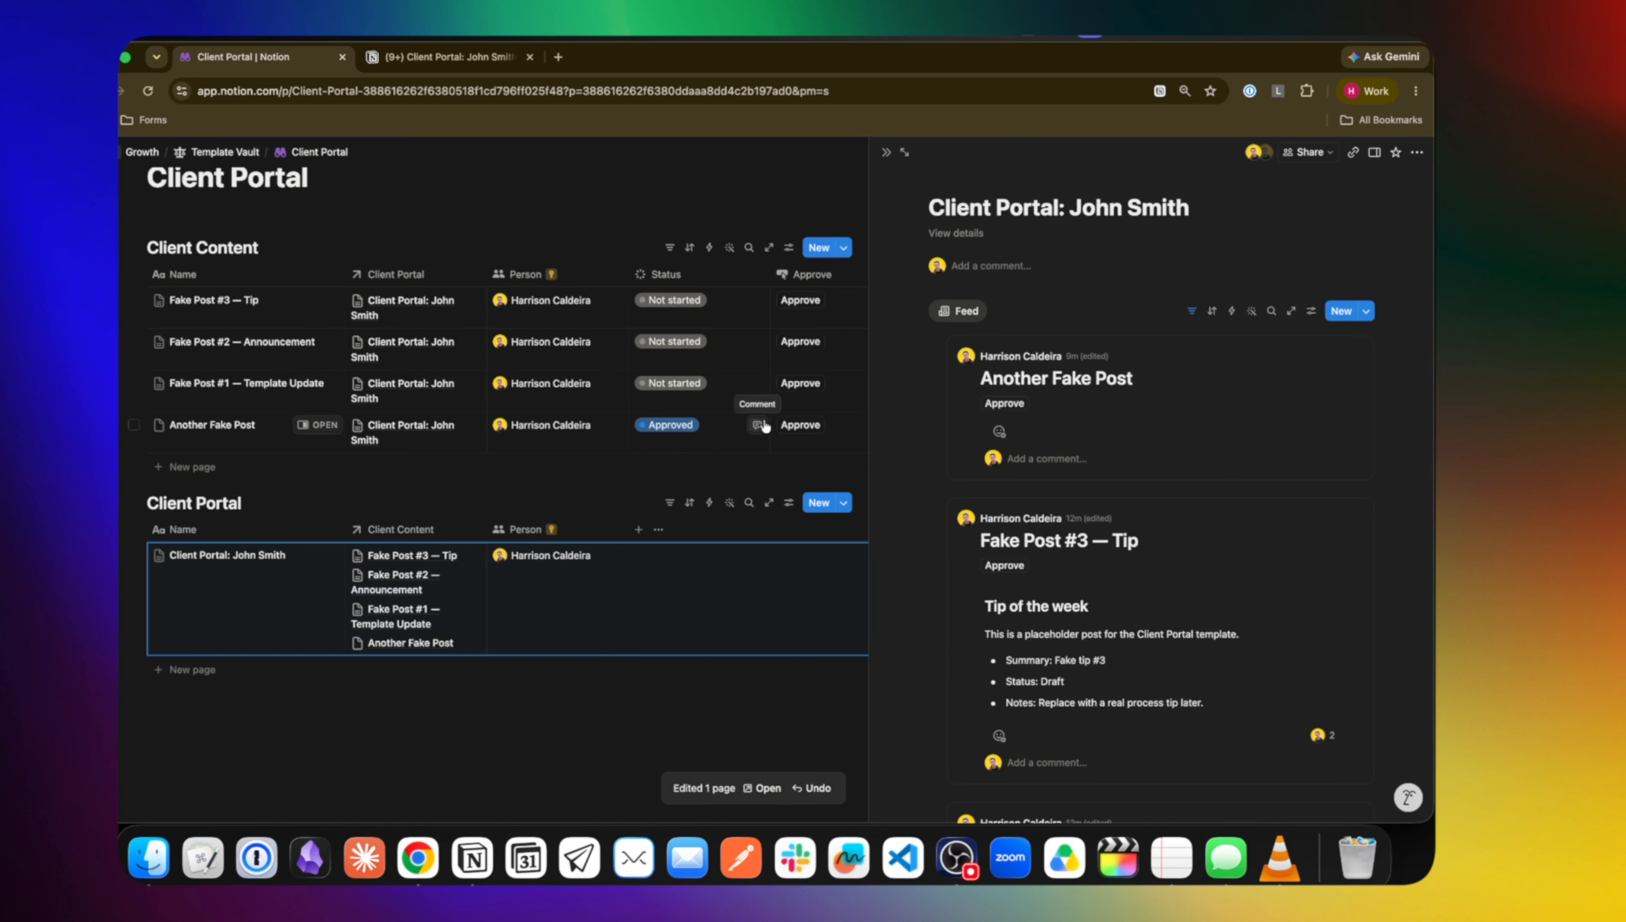
{"action": "left_click", "coordinate": [886, 152]}
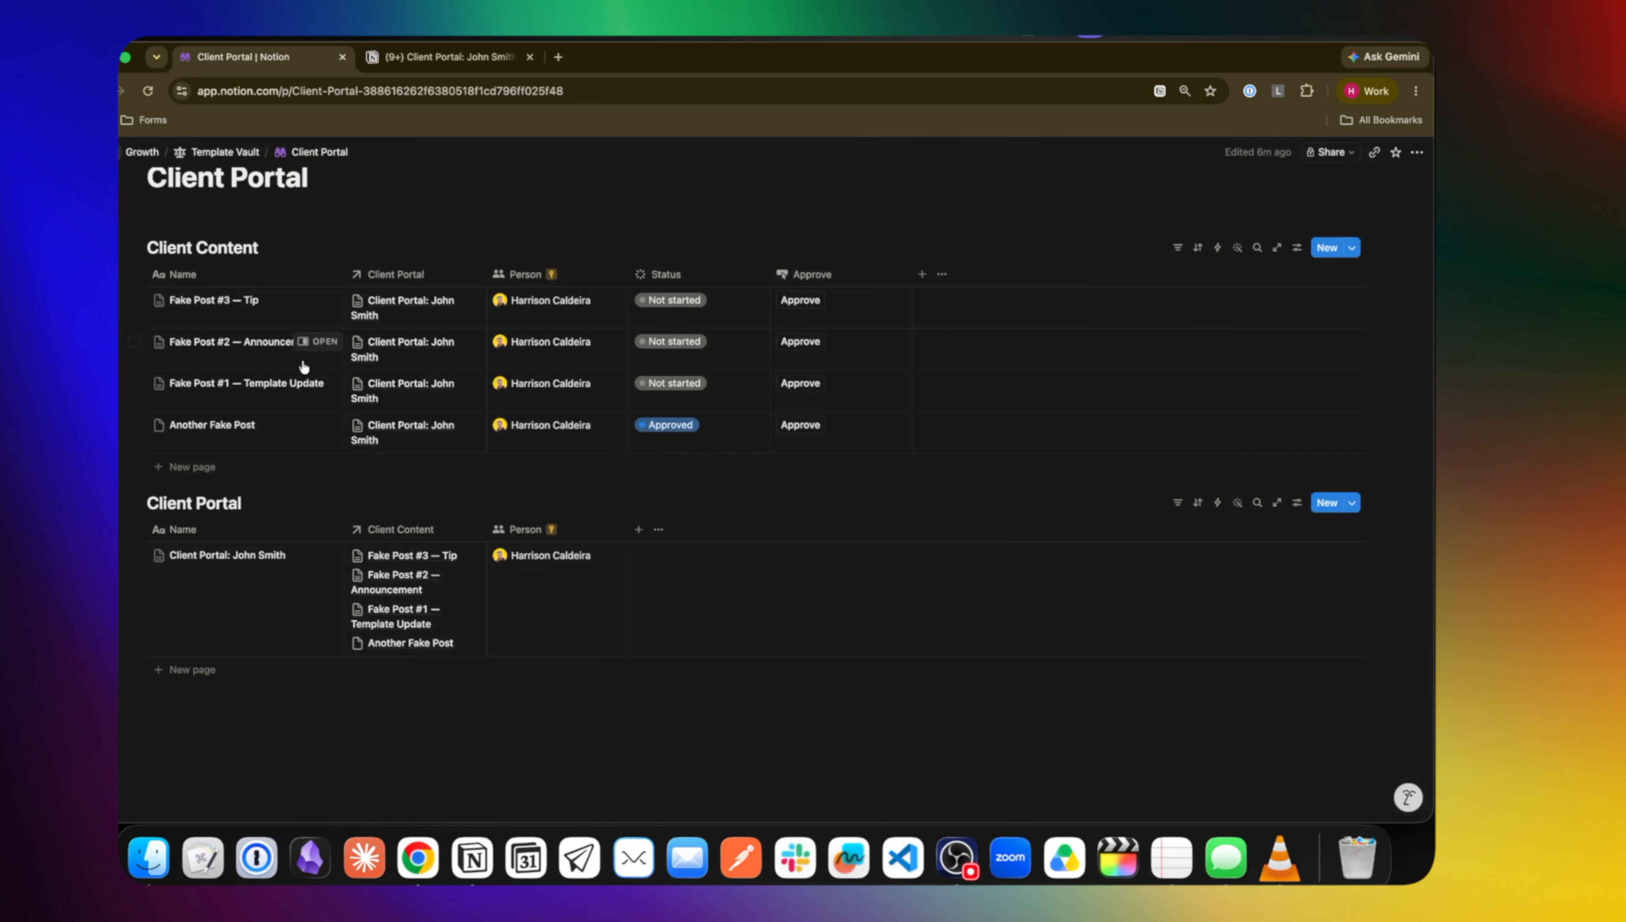
{"action": "left_click", "coordinate": [146, 247]}
{"action": "left_click", "coordinate": [315, 558]}
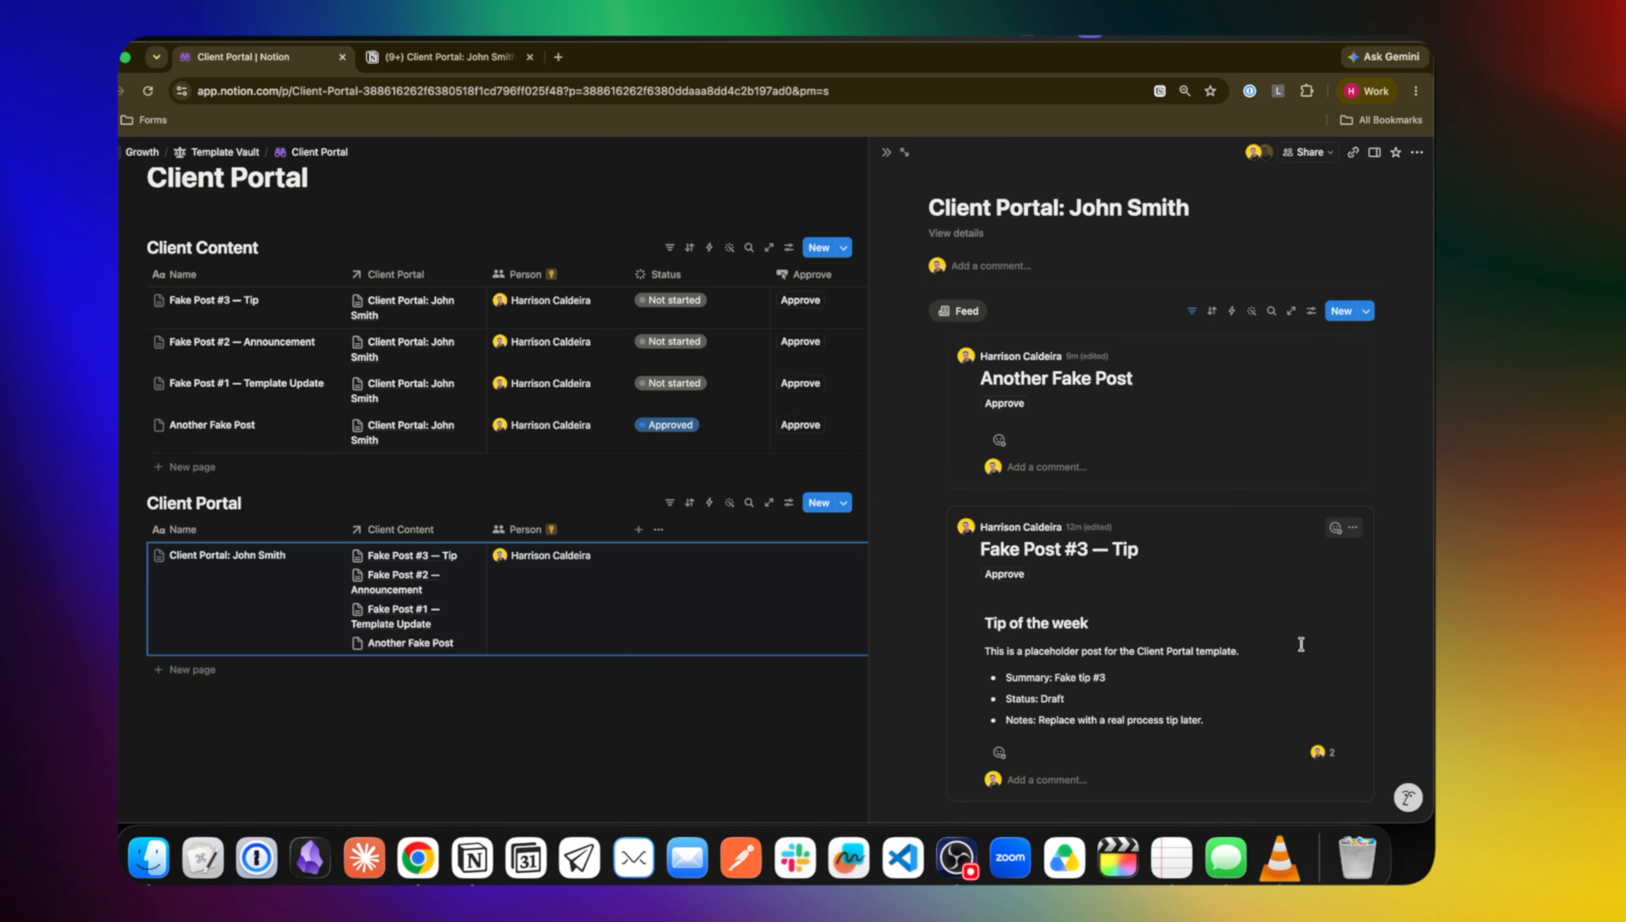
{"action": "scroll", "coordinate": [1301, 644], "scroll_direction": "down", "scroll_amount": 10}
{"action": "scroll", "coordinate": [1301, 645], "scroll_direction": "up", "scroll_amount": 10}
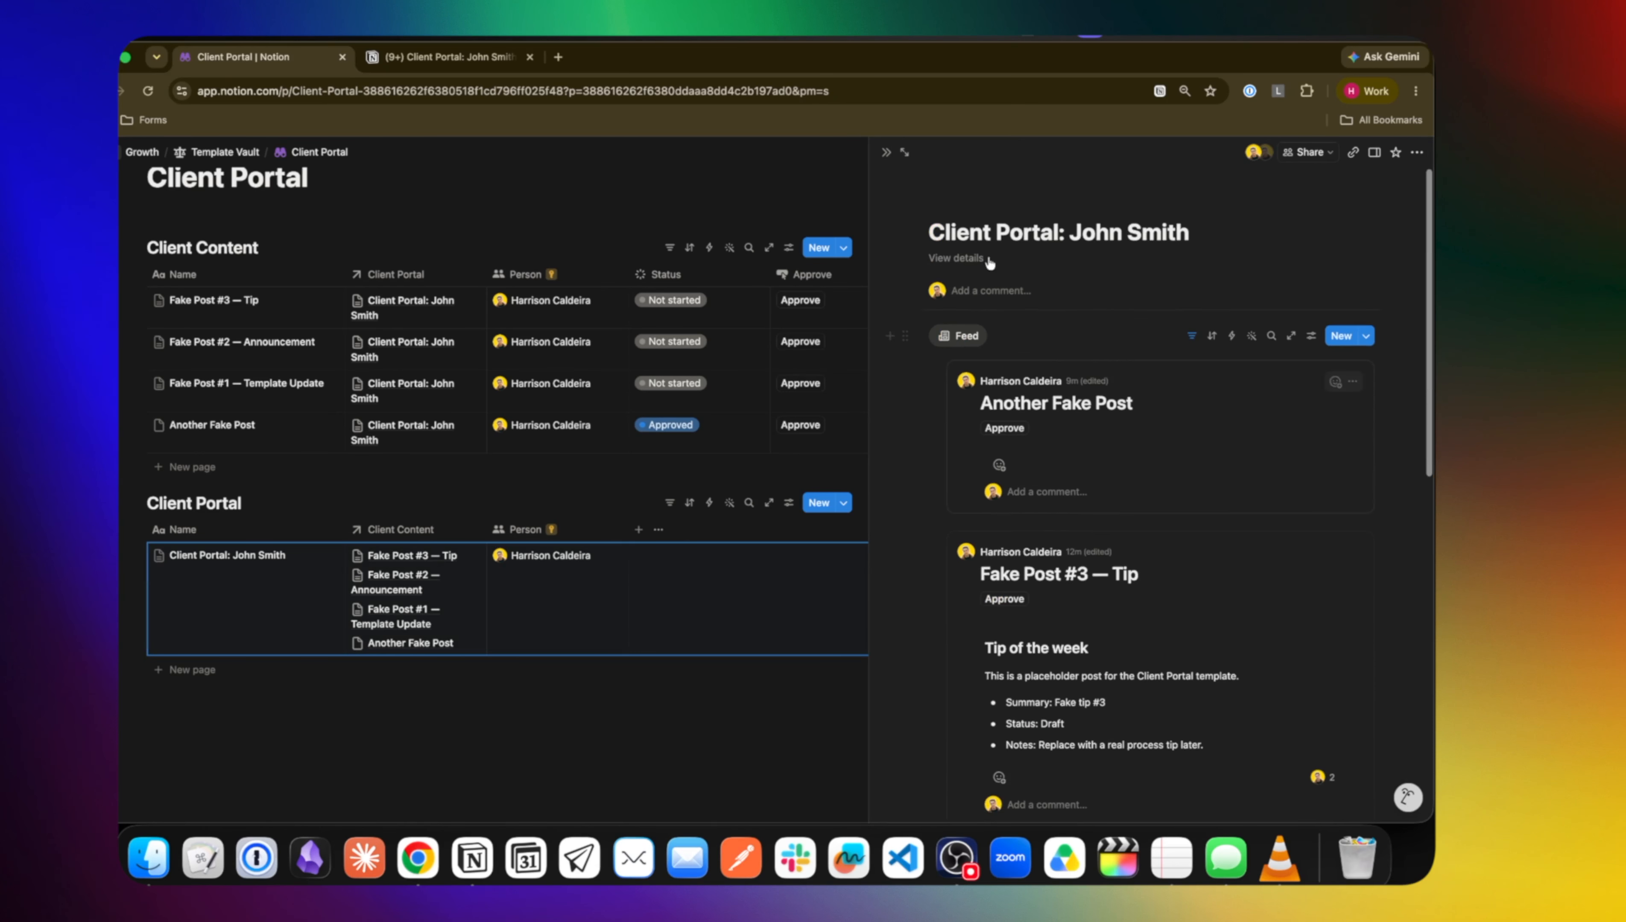
{"action": "left_click", "coordinate": [886, 152]}
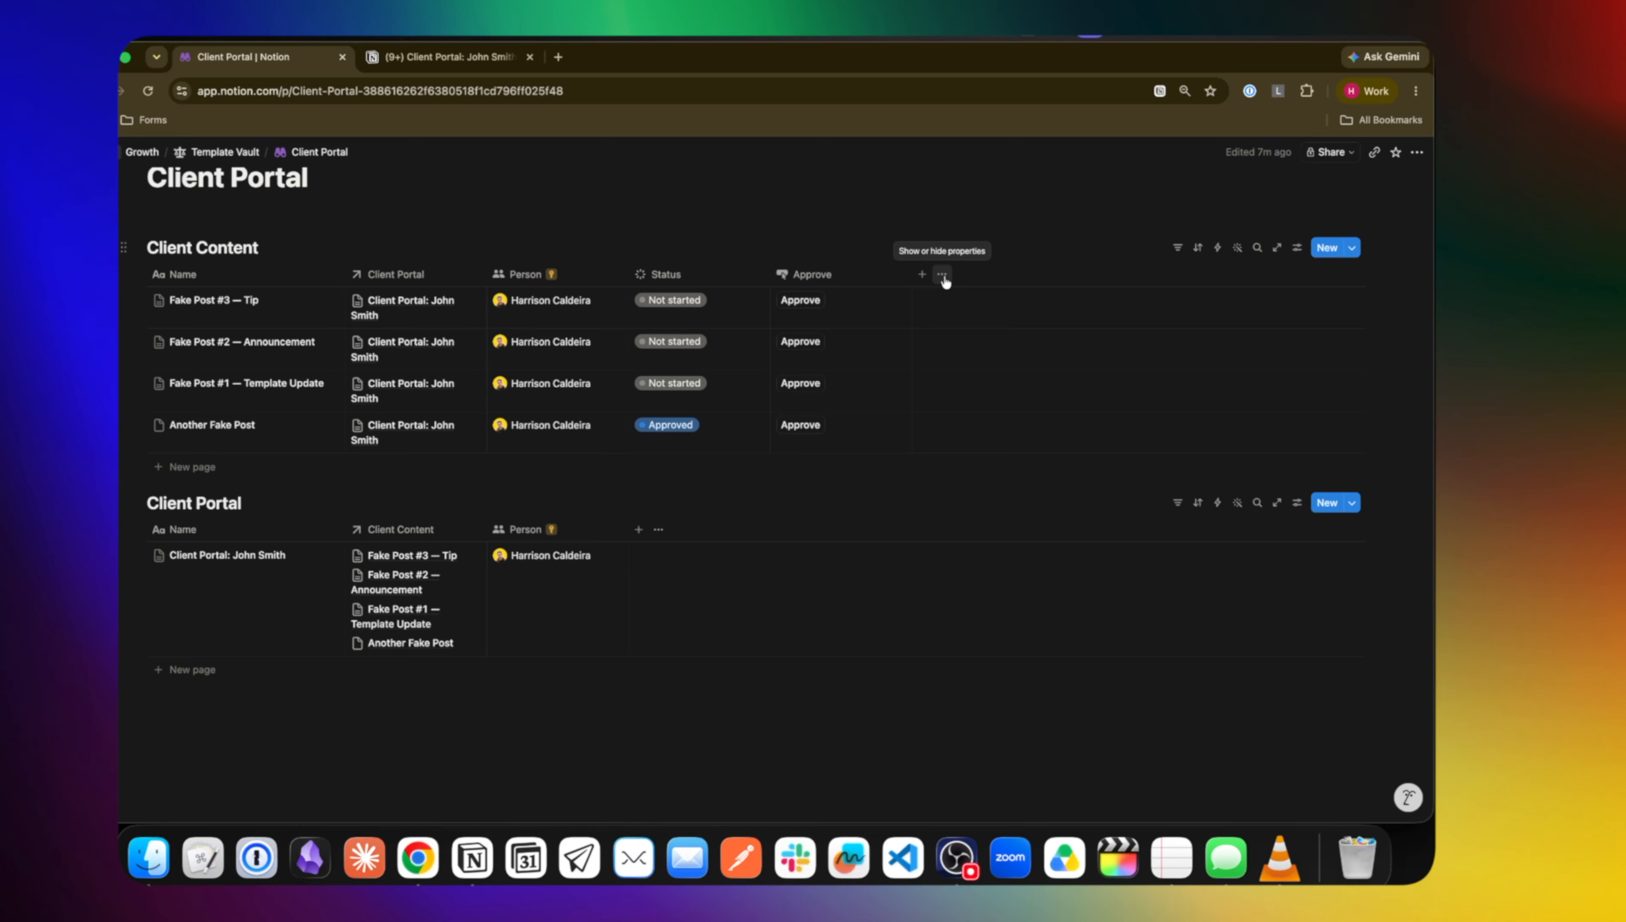
Add a checkbox column named Share? to Client Content and open Fake Post #3 — Tip
{"action": "left_click", "coordinate": [922, 274]}
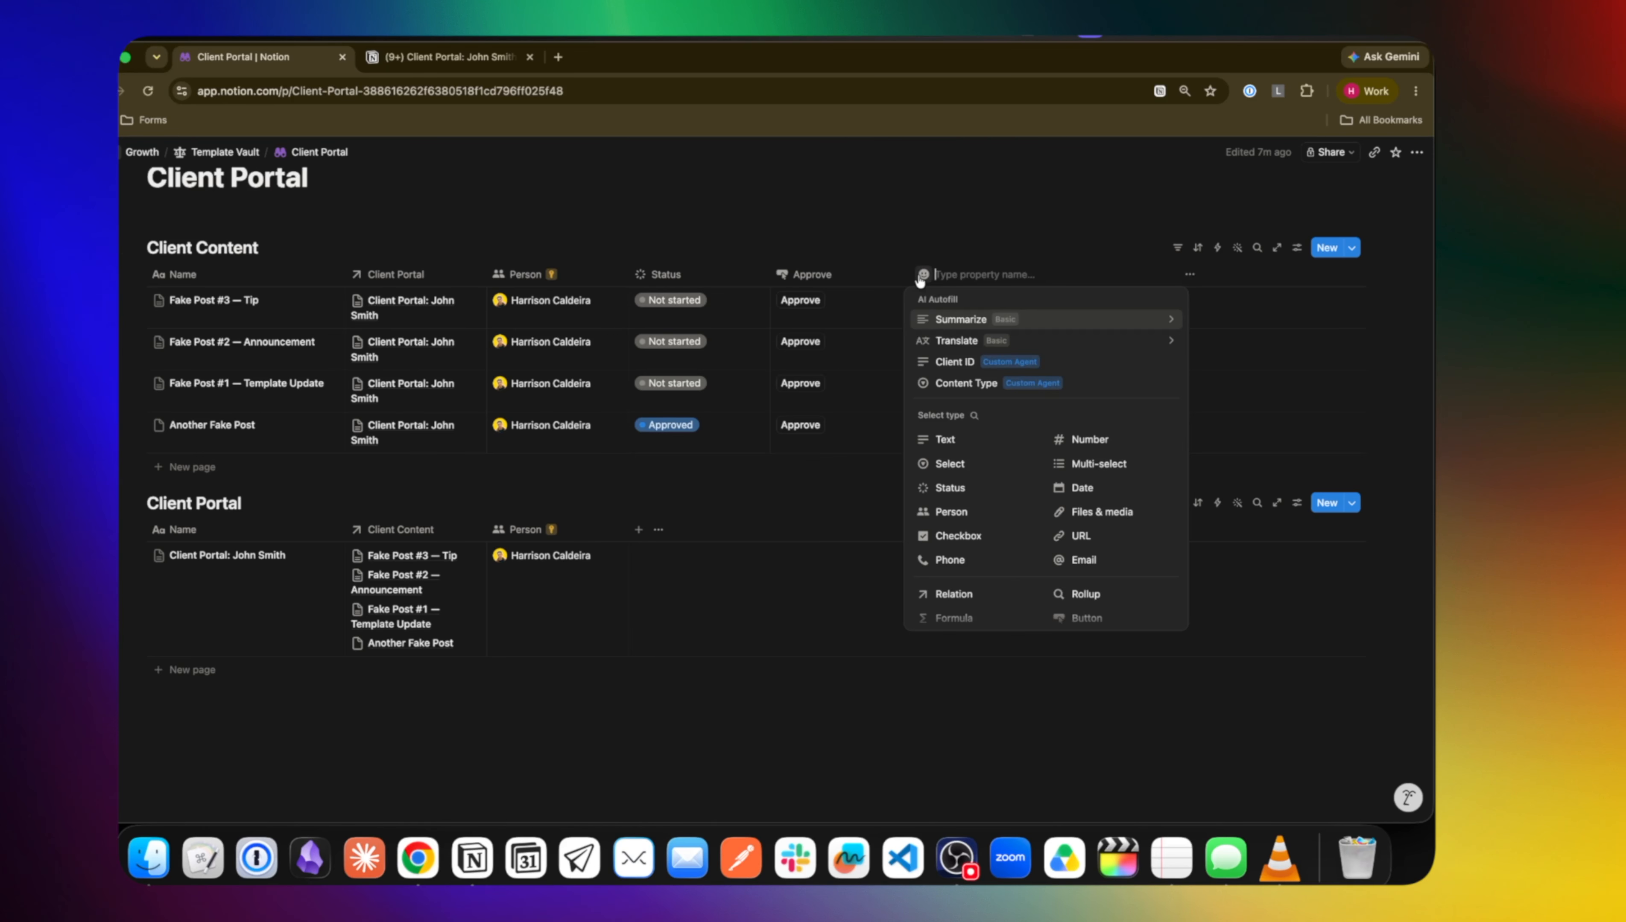
{"action": "left_click", "coordinate": [997, 538]}
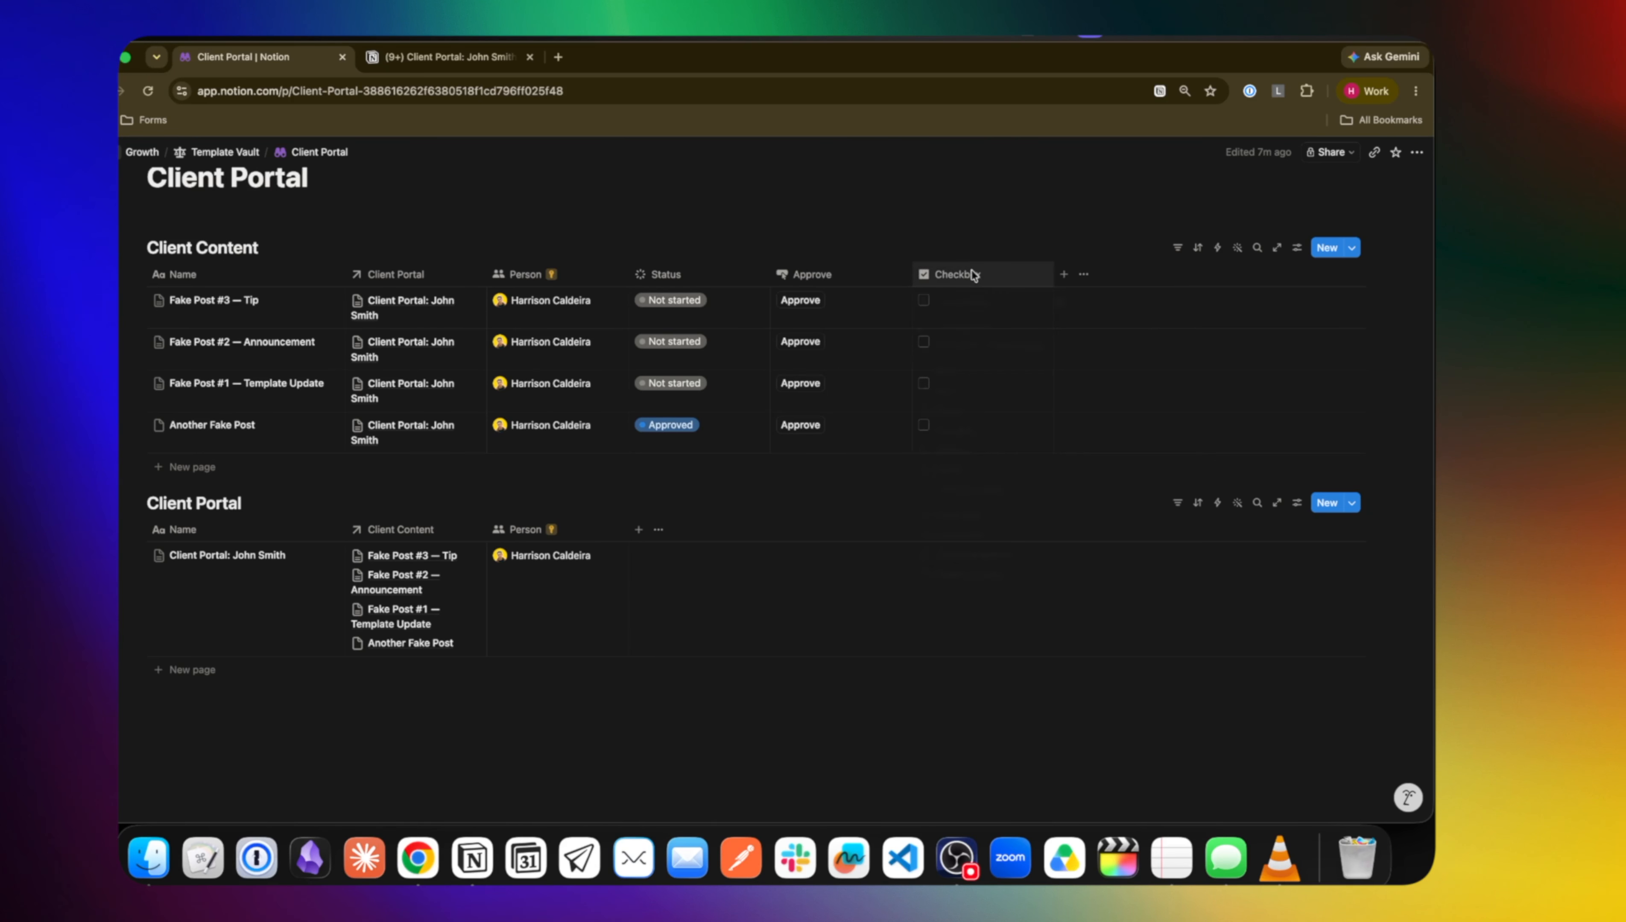
{"action": "left_click", "coordinate": [971, 274]}
{"action": "double_click", "coordinate": [964, 296]}
{"action": "type", "text": "S"}
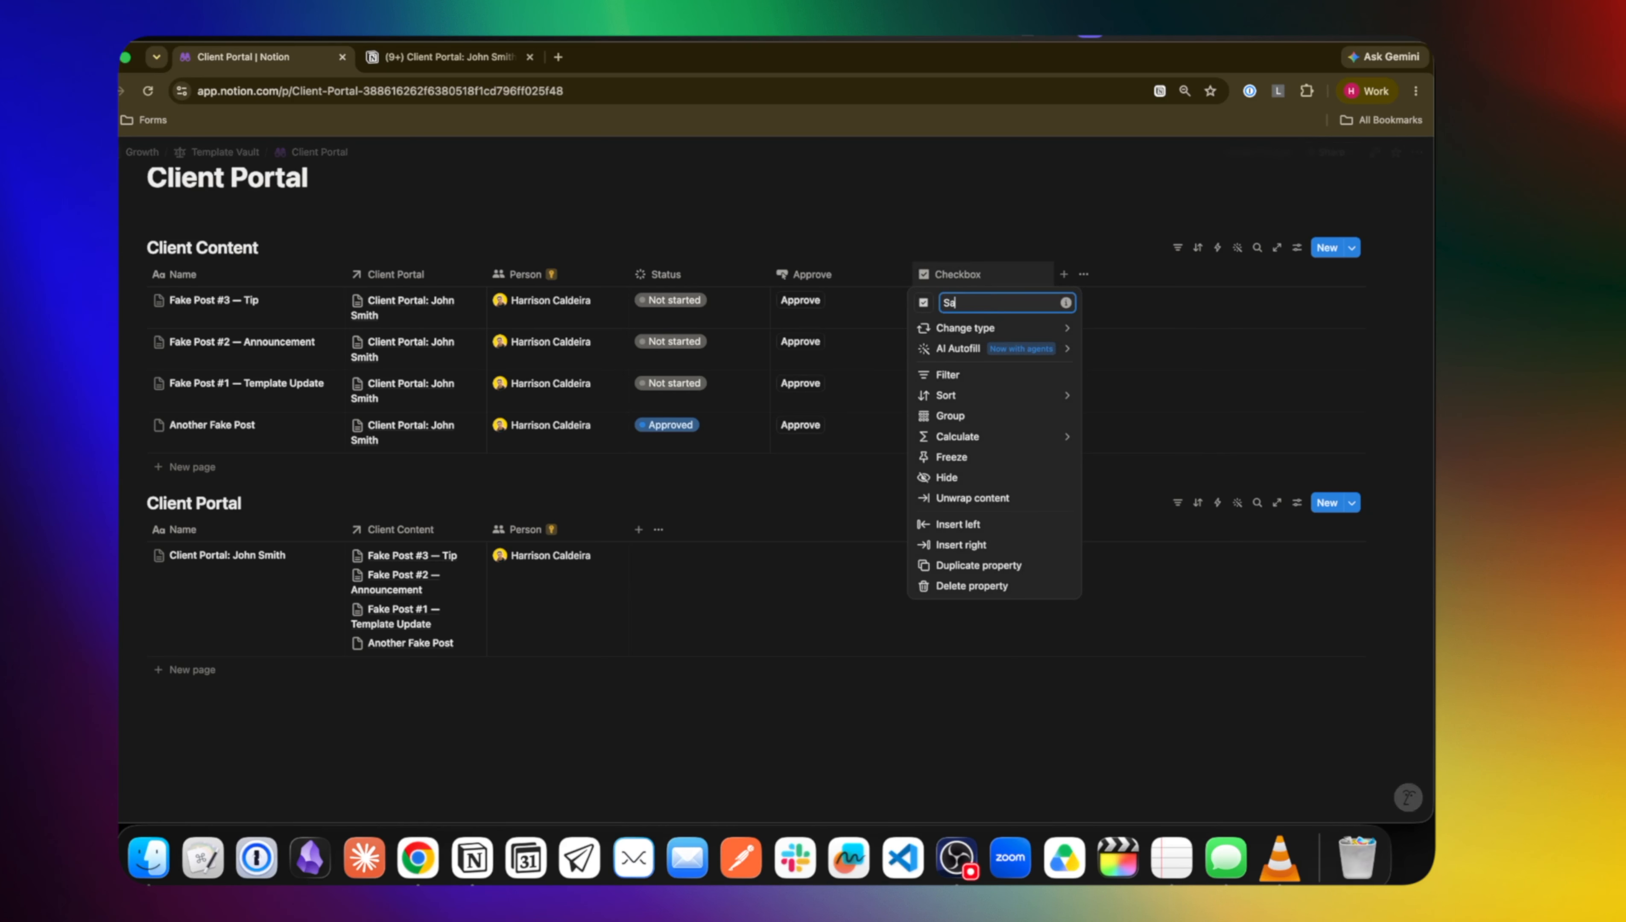
{"action": "type", "text": "hare?"}
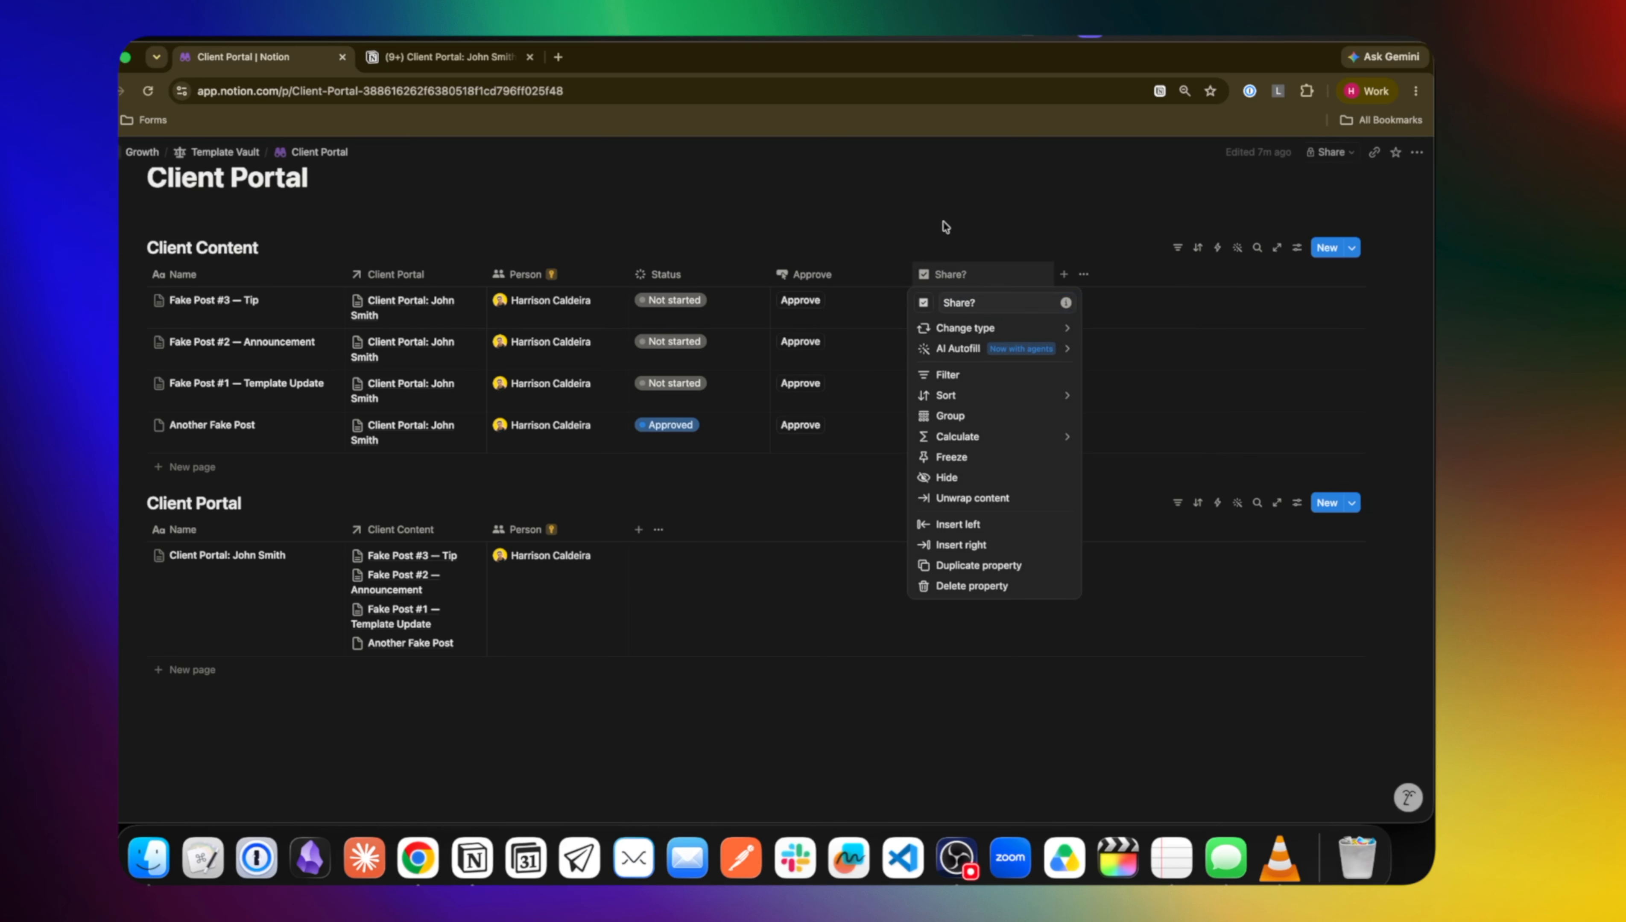
{"action": "key", "text": "Return"}
{"action": "left_click", "coordinate": [317, 301]}
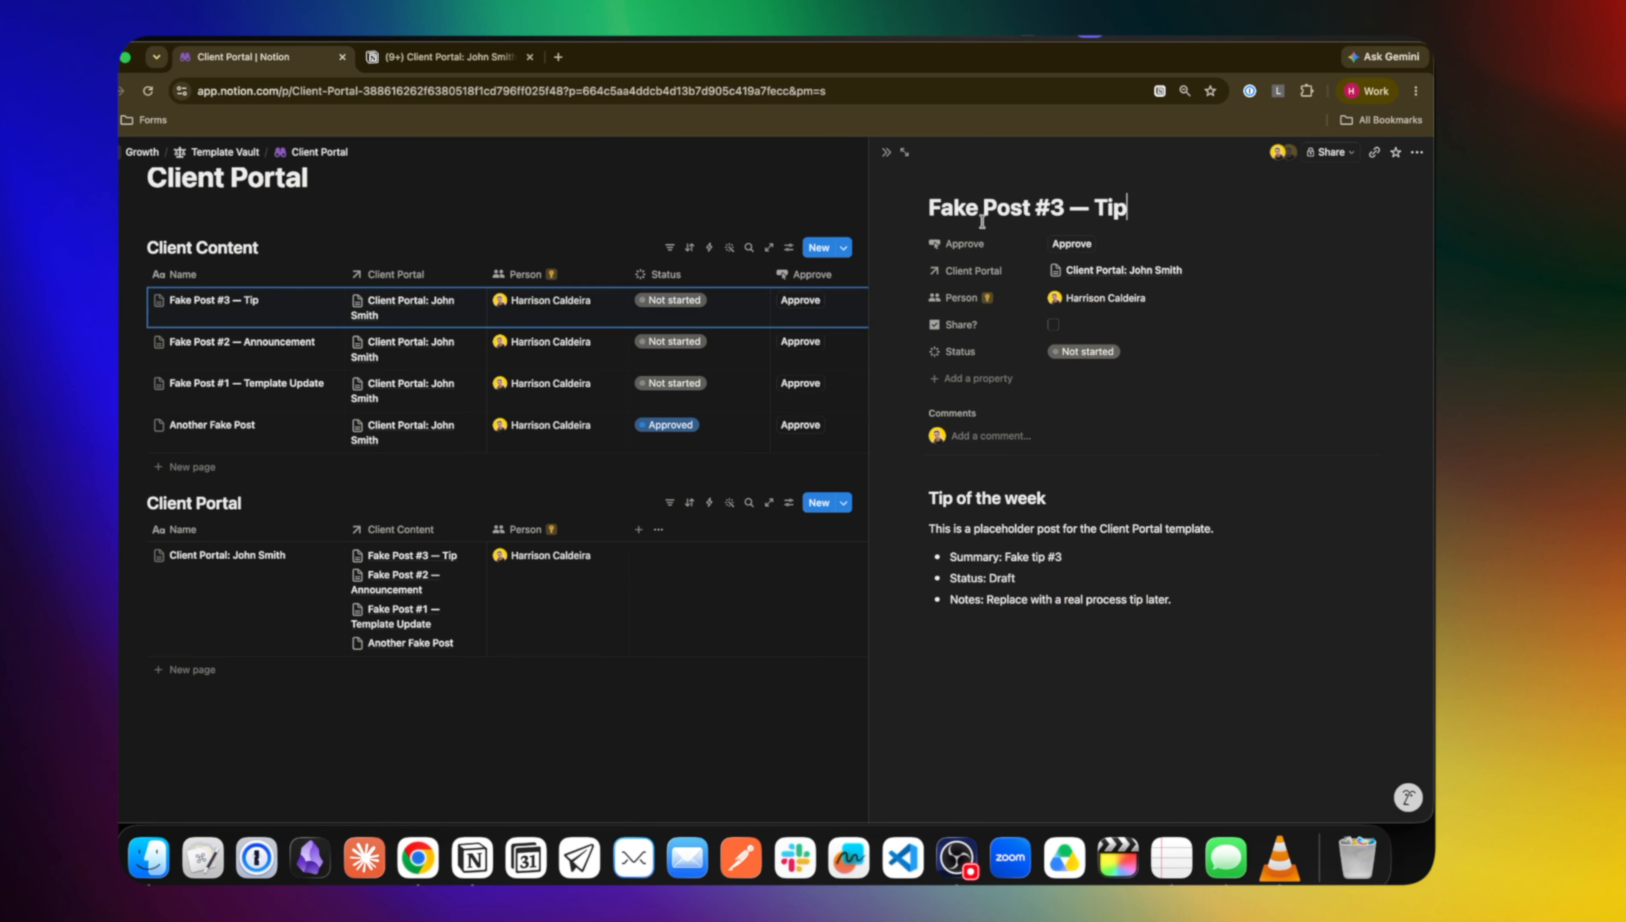
Move post properties to a side panel, pin Approve and Share? in the heading, and apply to all pages
{"action": "left_click", "coordinate": [1188, 180]}
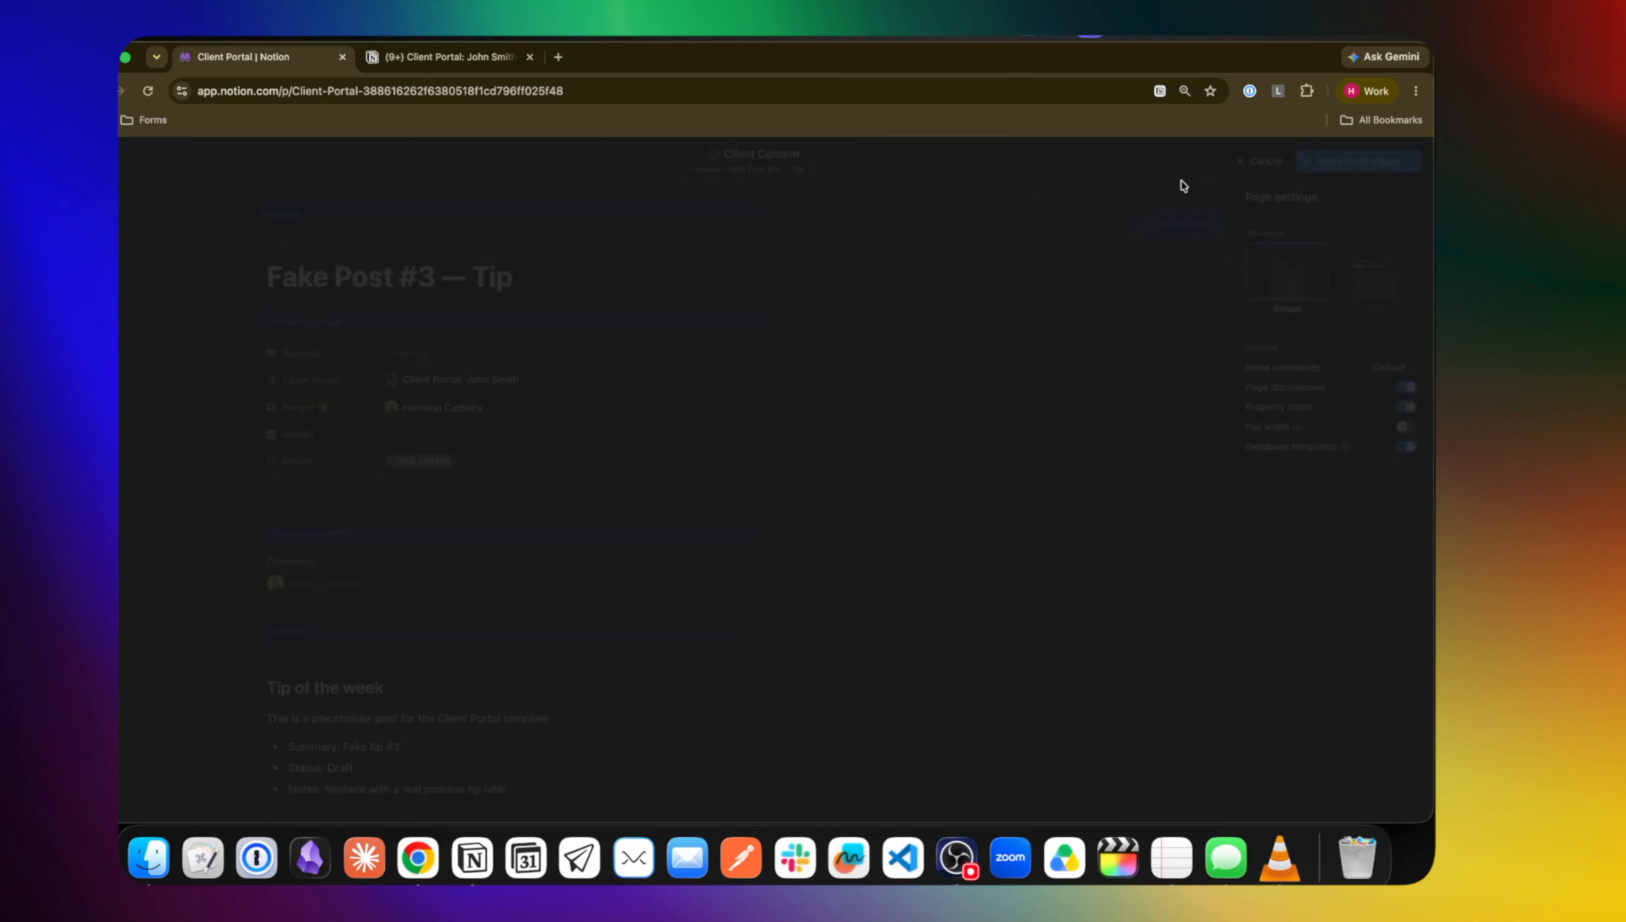
{"action": "left_click", "coordinate": [561, 354]}
{"action": "left_click", "coordinate": [802, 266]}
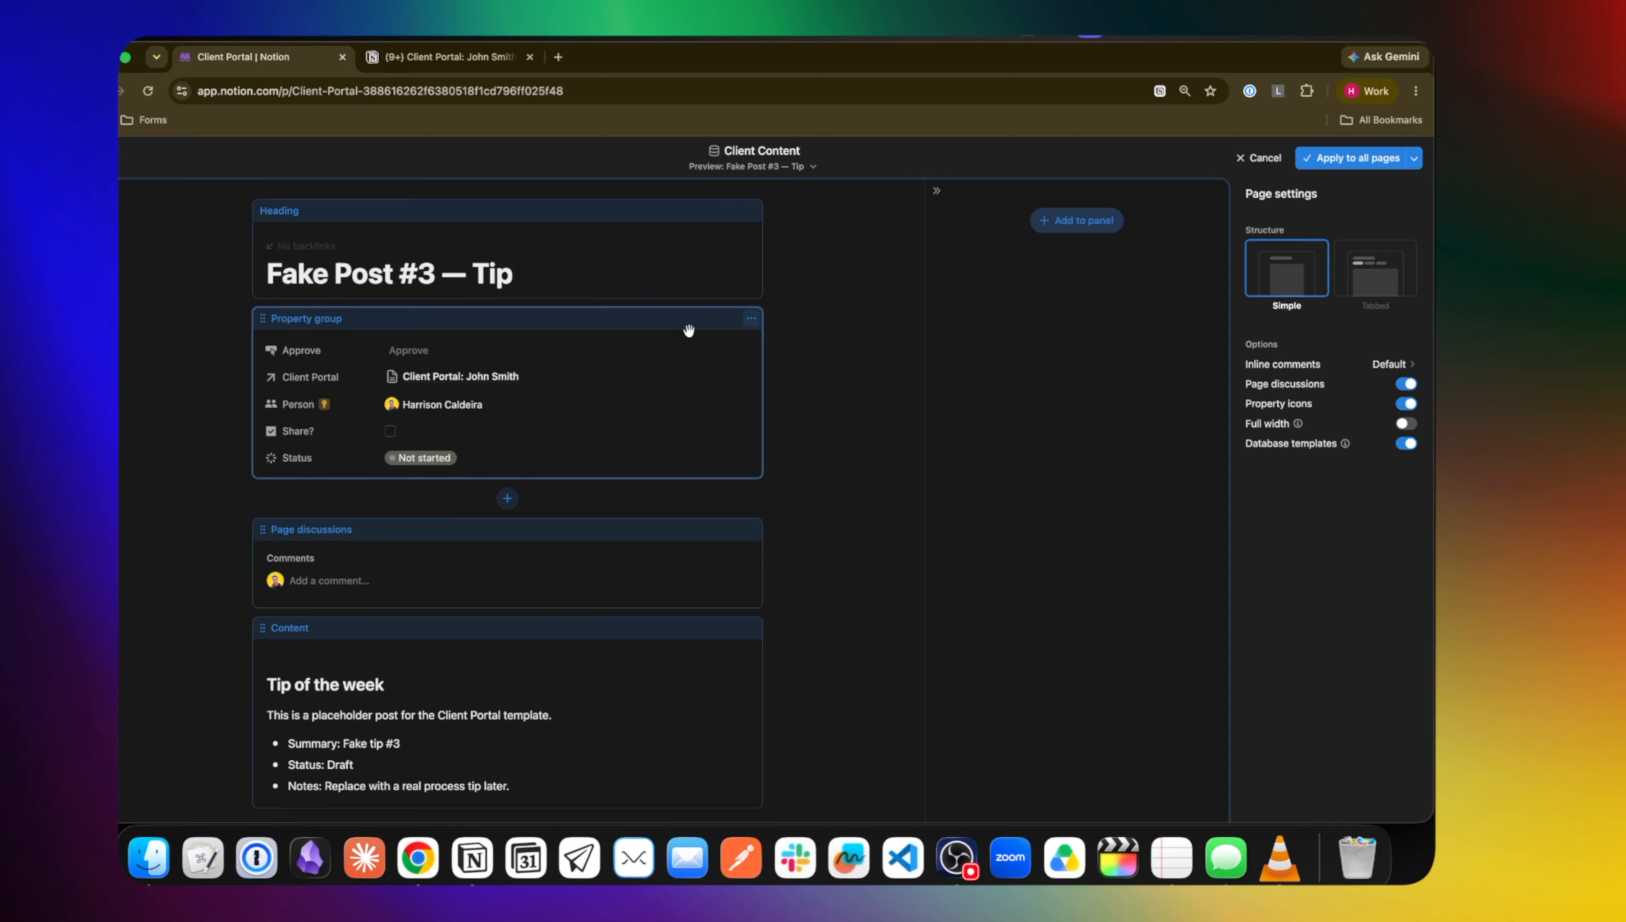
{"action": "left_click_drag", "start_coordinate": [633, 336], "coordinate": [1027, 276]}
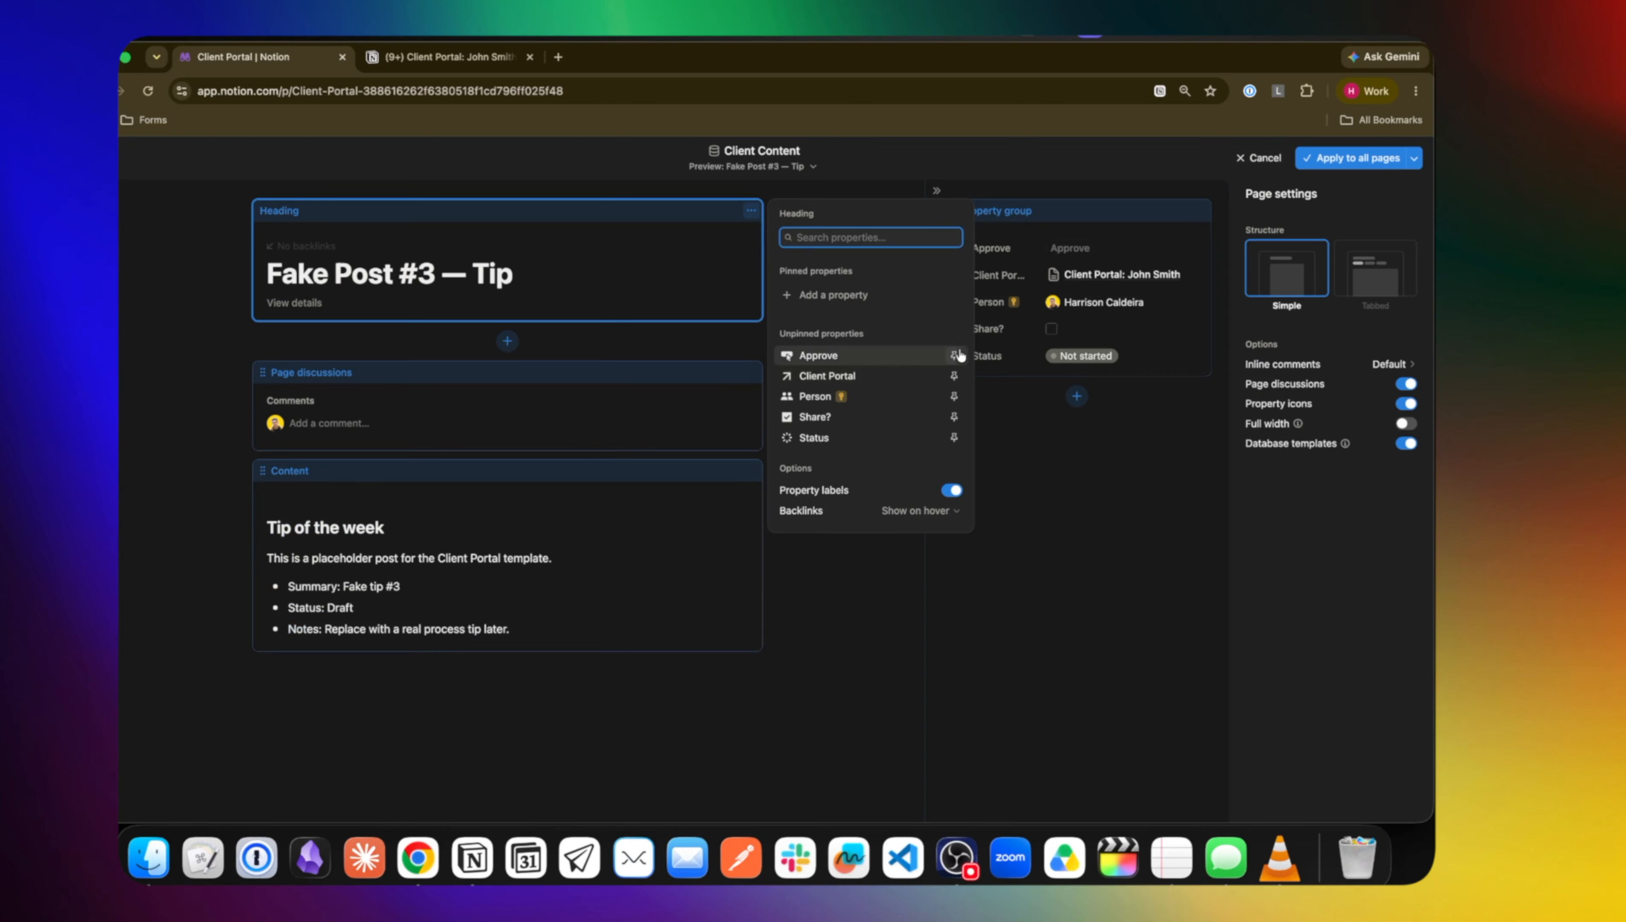
{"action": "left_click", "coordinate": [955, 352]}
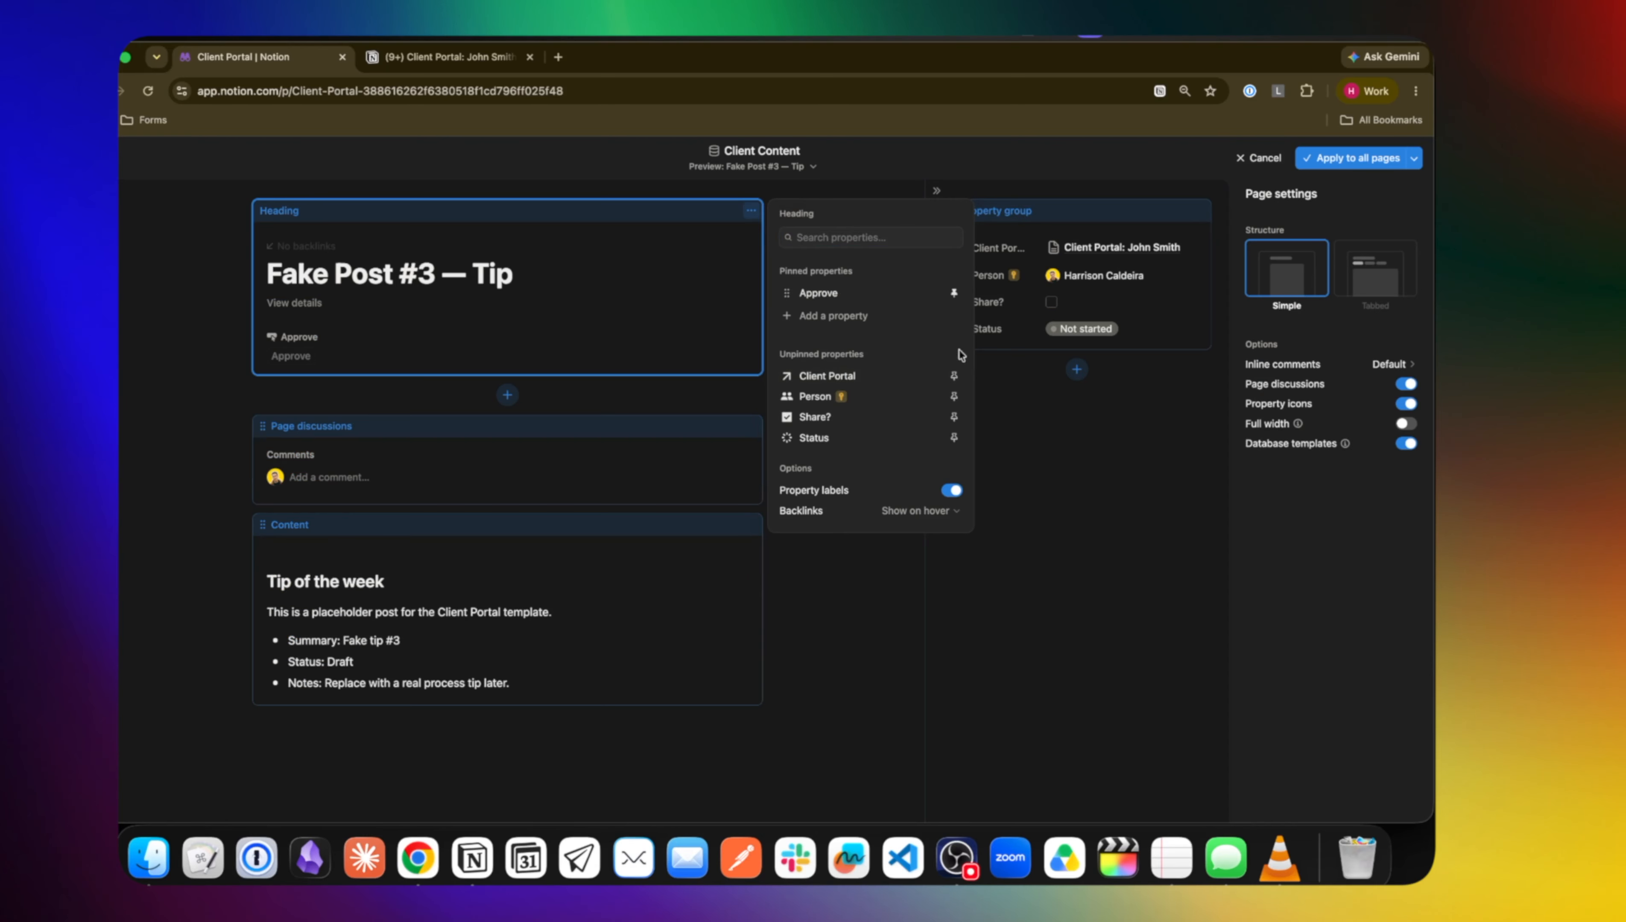
{"action": "left_click", "coordinate": [954, 418]}
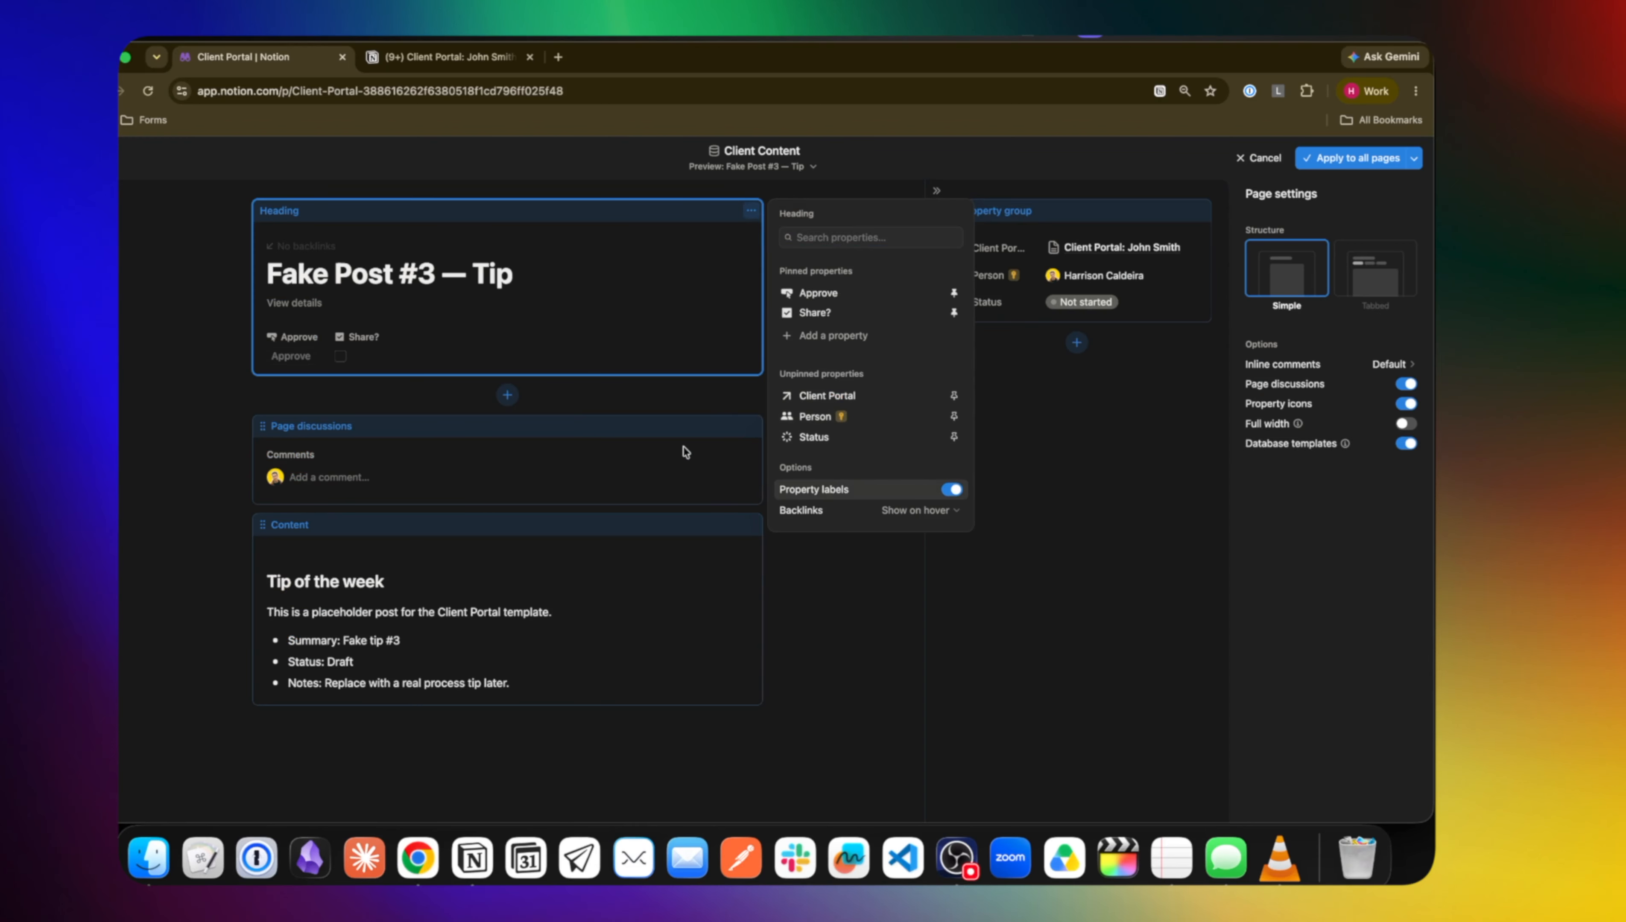
{"action": "left_click", "coordinate": [691, 404]}
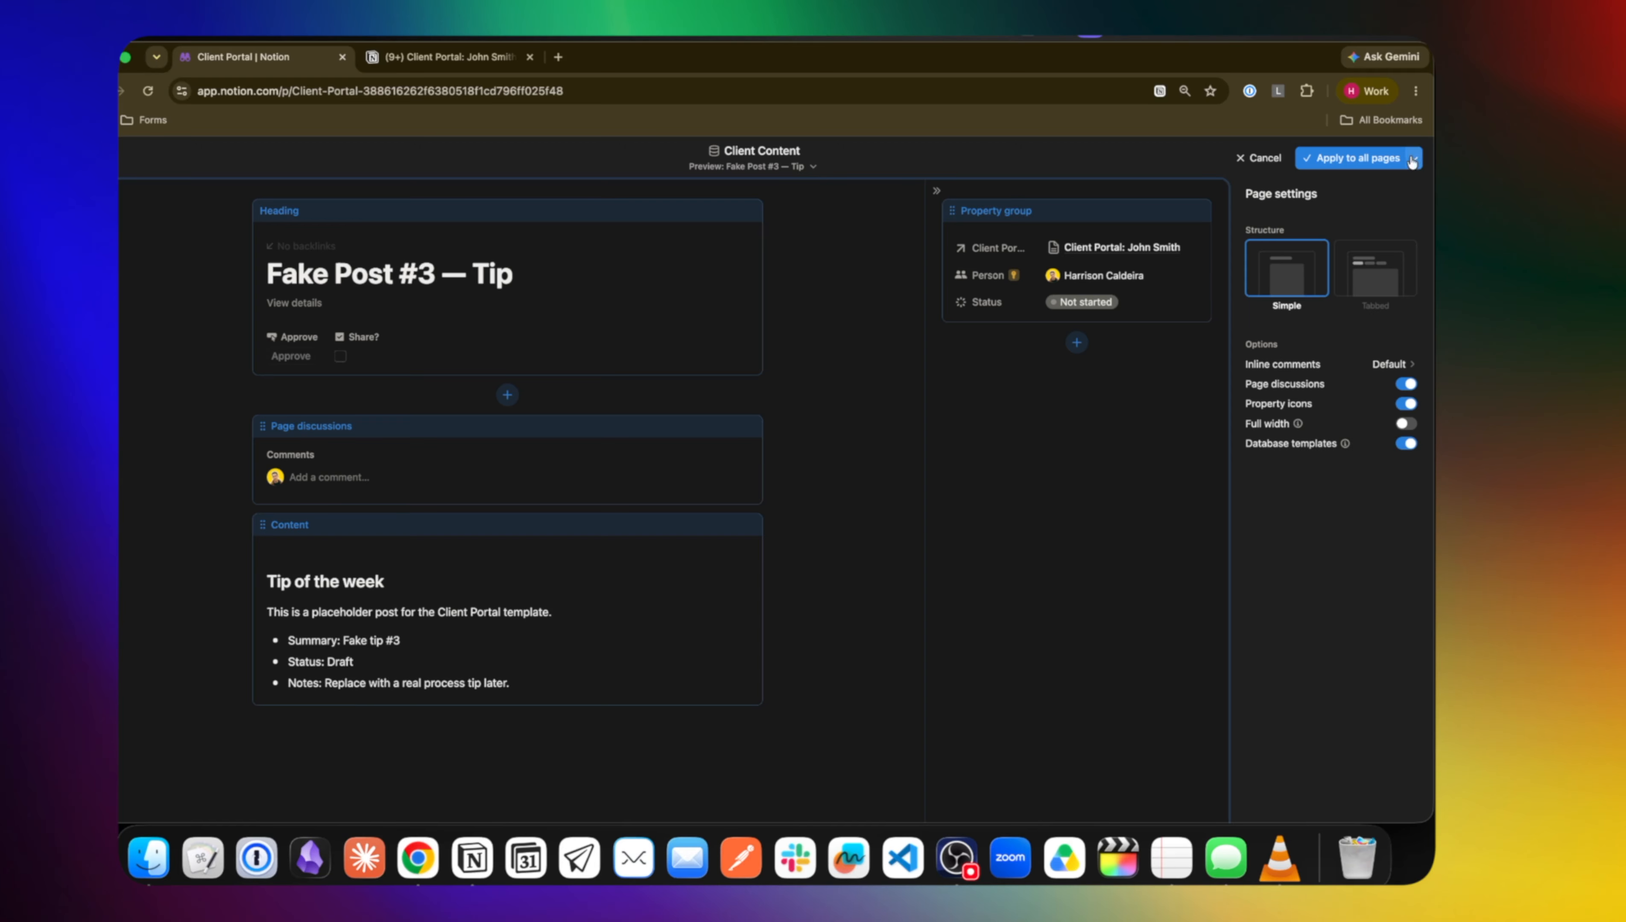
{"action": "left_click", "coordinate": [1380, 161]}
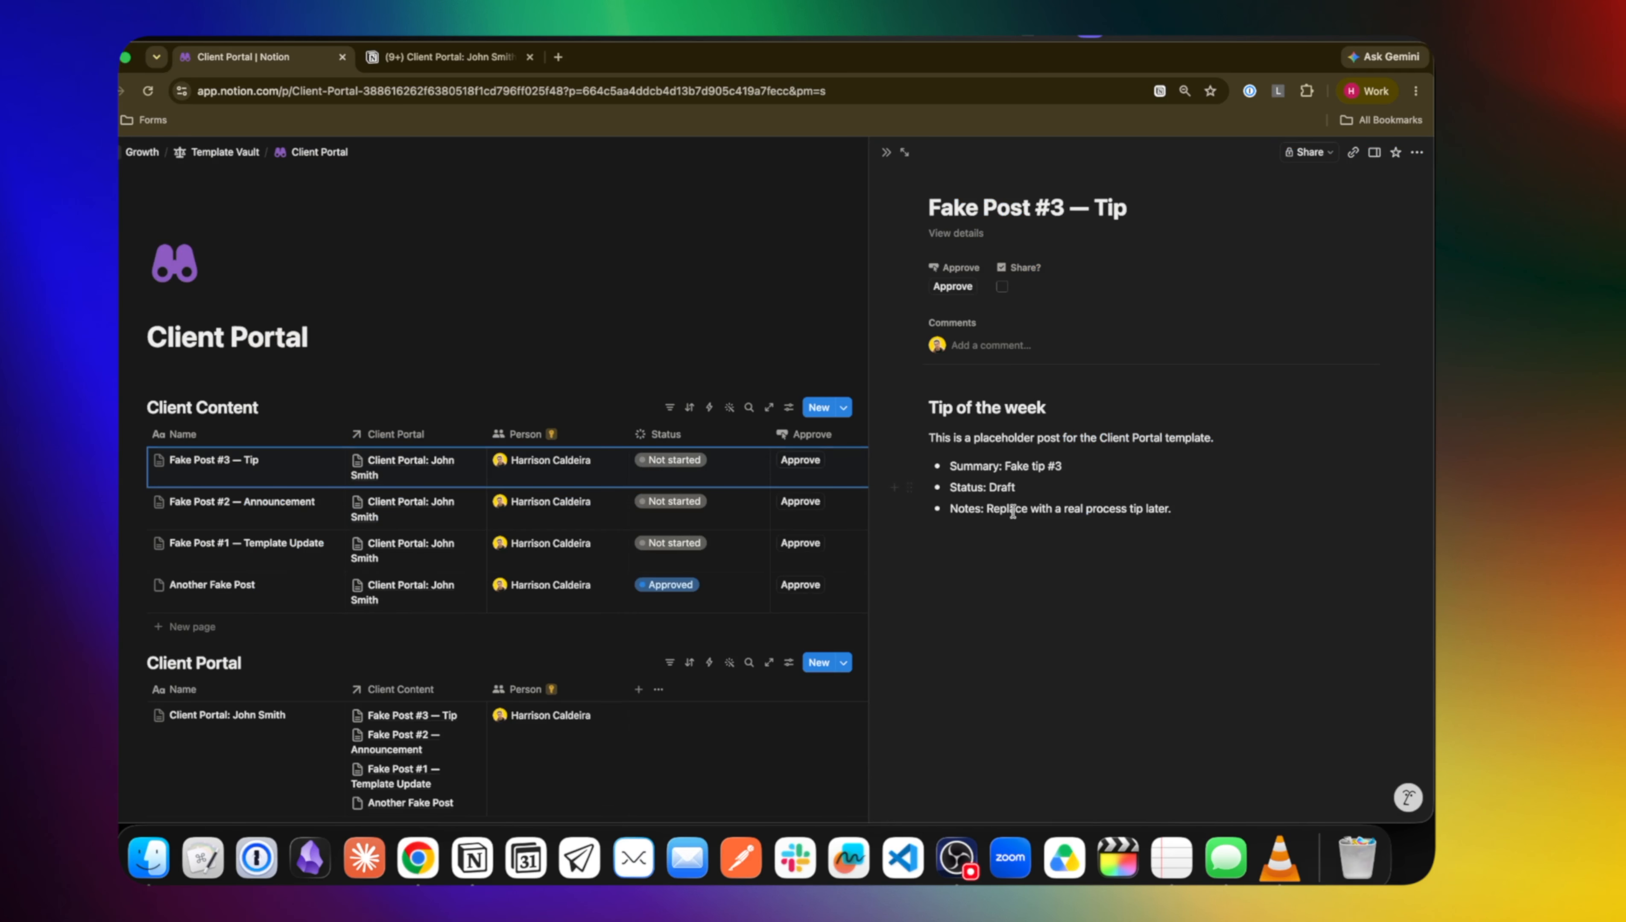
Start a Client Content automation triggered when Share? is set to Checked
{"action": "scroll", "coordinate": [279, 620], "scroll_direction": "down", "scroll_amount": 5}
{"action": "scroll", "coordinate": [280, 620], "scroll_direction": "up", "scroll_amount": 3}
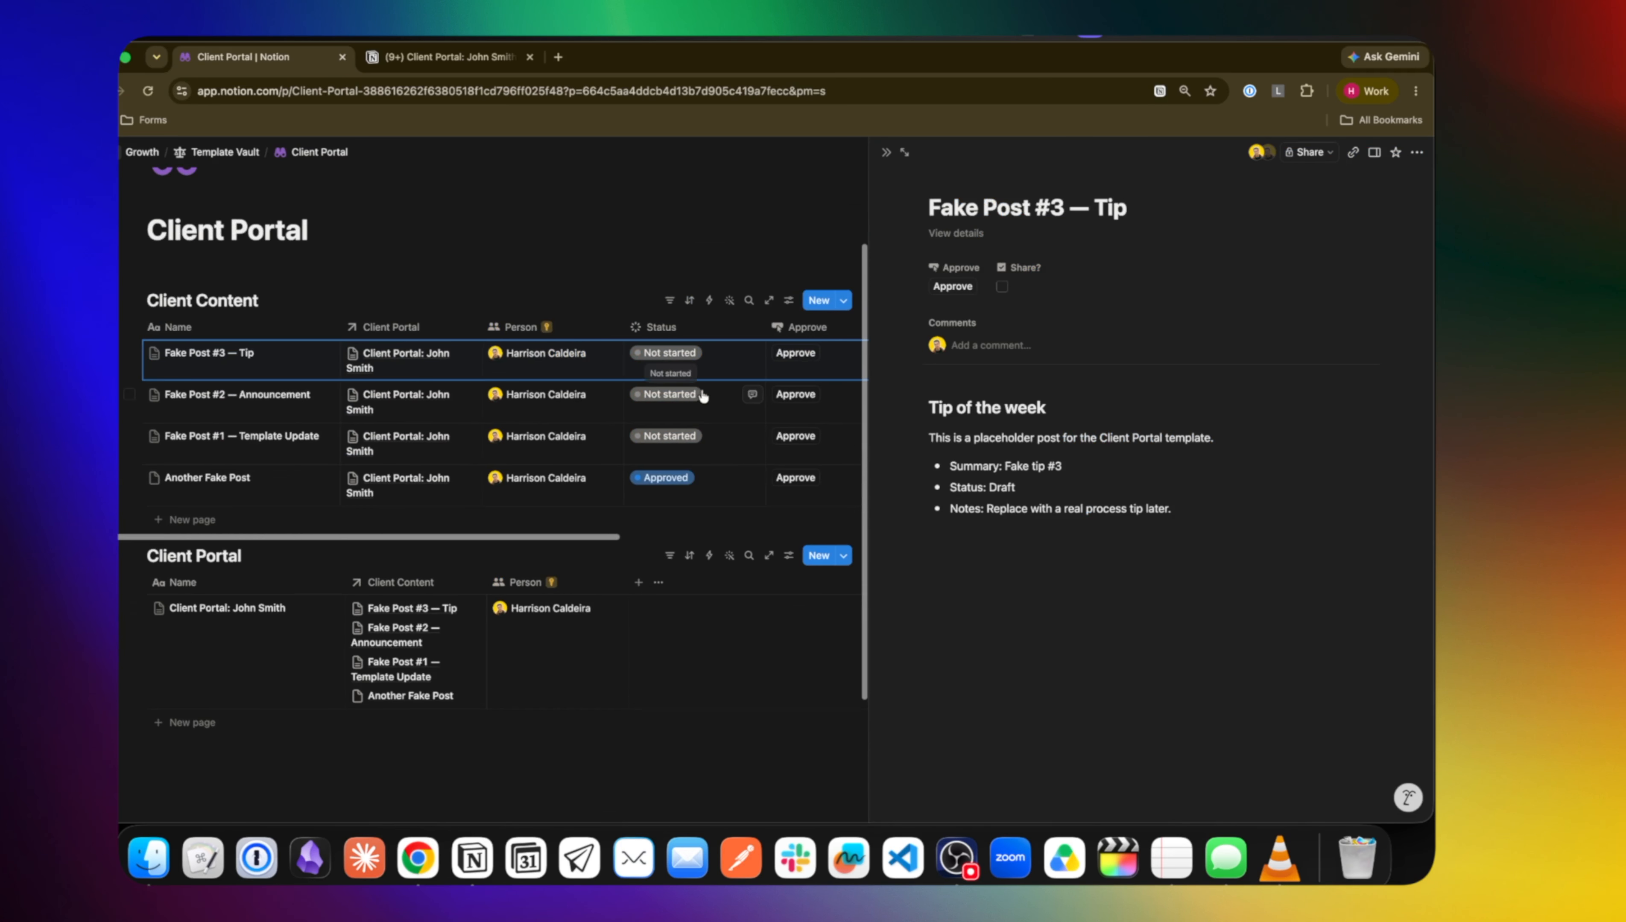
{"action": "scroll", "coordinate": [703, 396], "scroll_direction": "right", "scroll_amount": 5}
{"action": "left_click", "coordinate": [709, 302]}
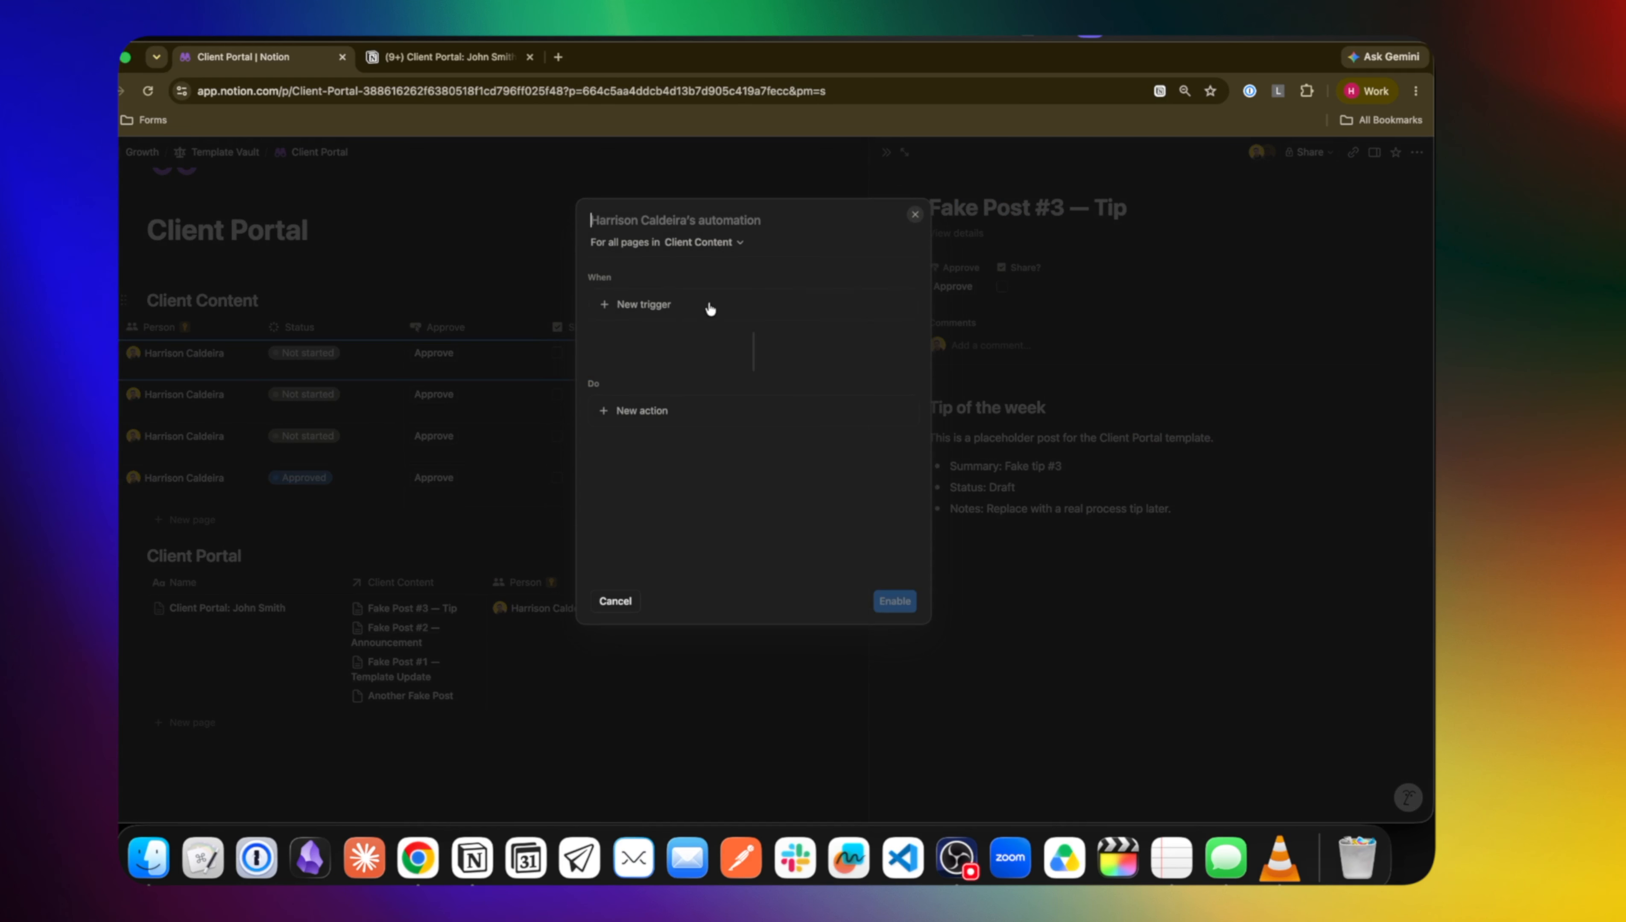
{"action": "left_click", "coordinate": [678, 305]}
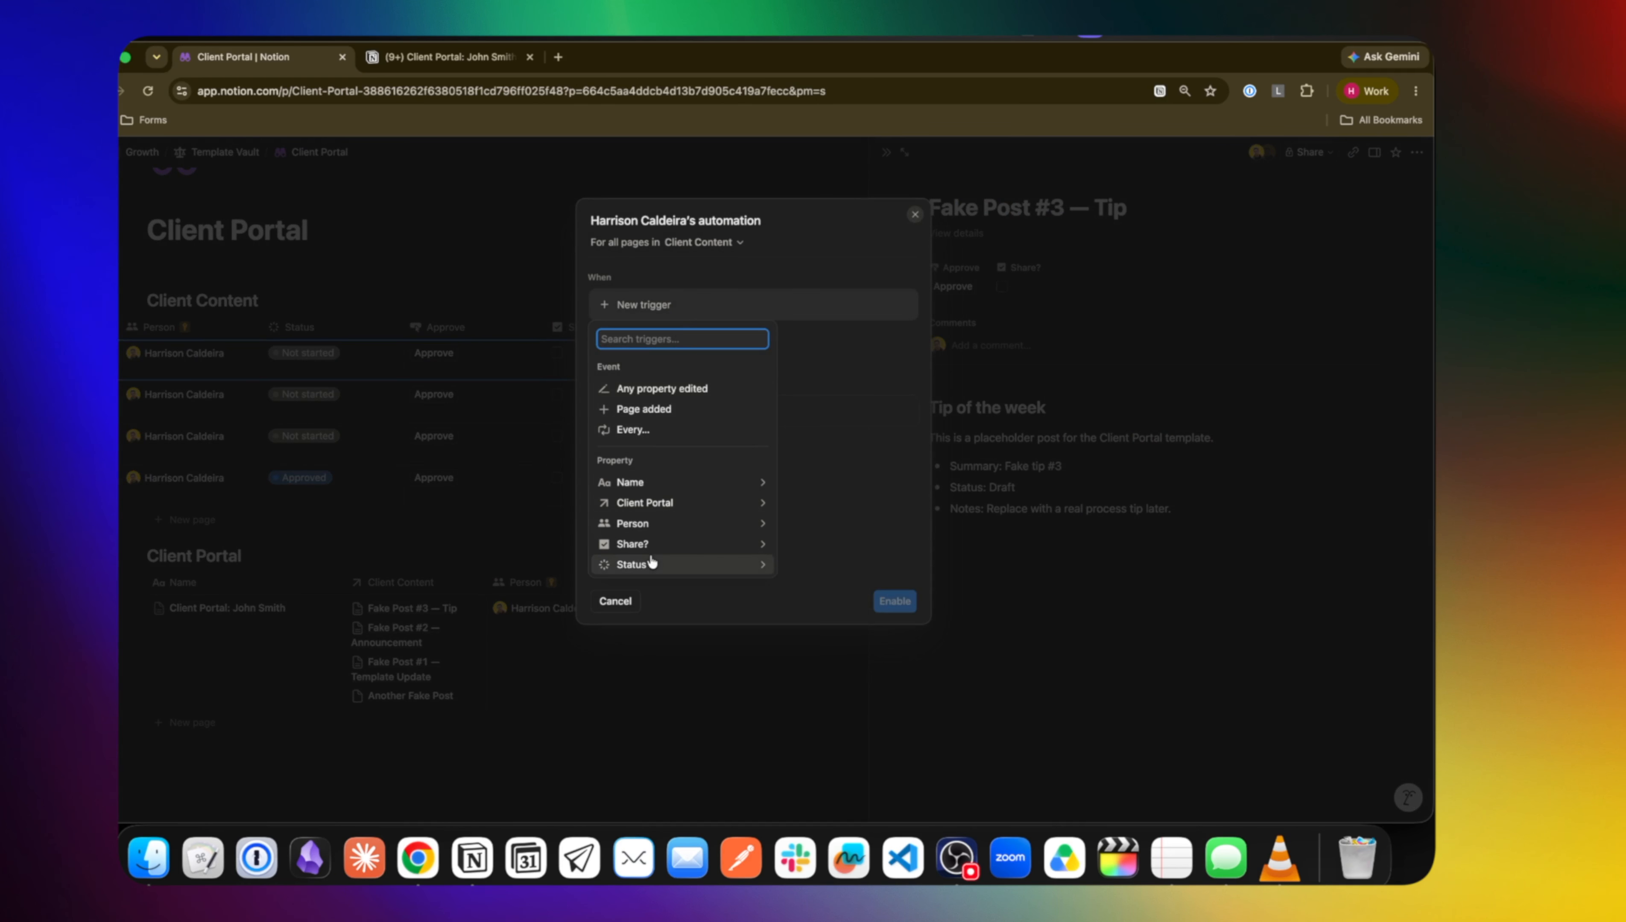
{"action": "left_click", "coordinate": [650, 545]}
{"action": "left_click", "coordinate": [670, 383]}
{"action": "left_click", "coordinate": [757, 334]}
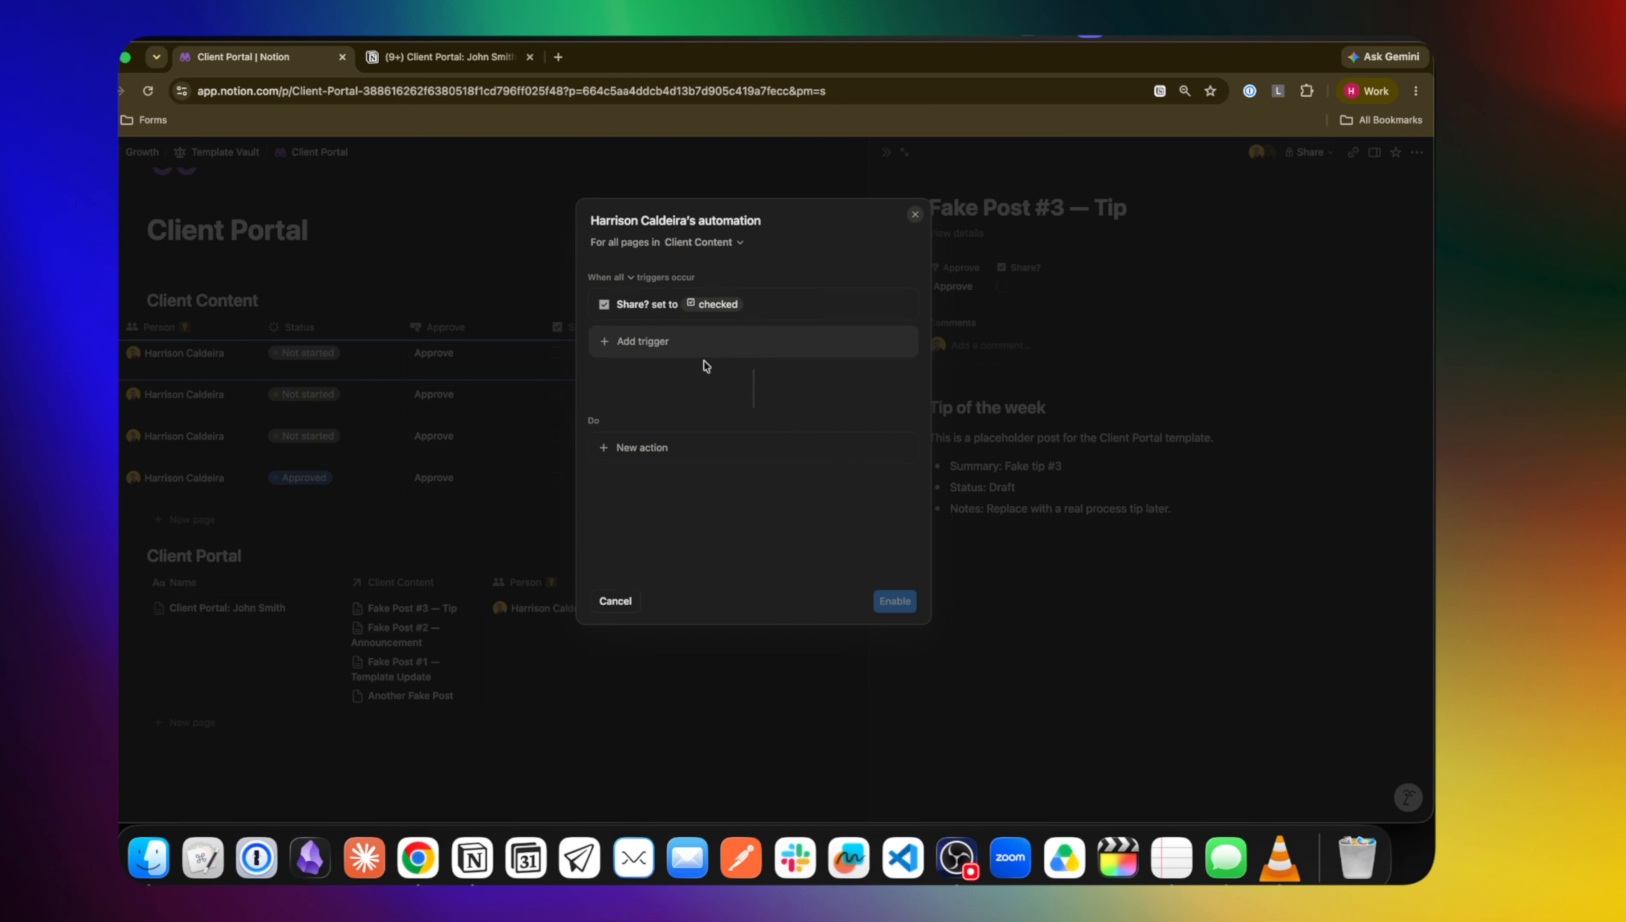
Add an Edit property action on Person using a custom formula, starting 'I would like to pull the related'
{"action": "left_click", "coordinate": [657, 455]}
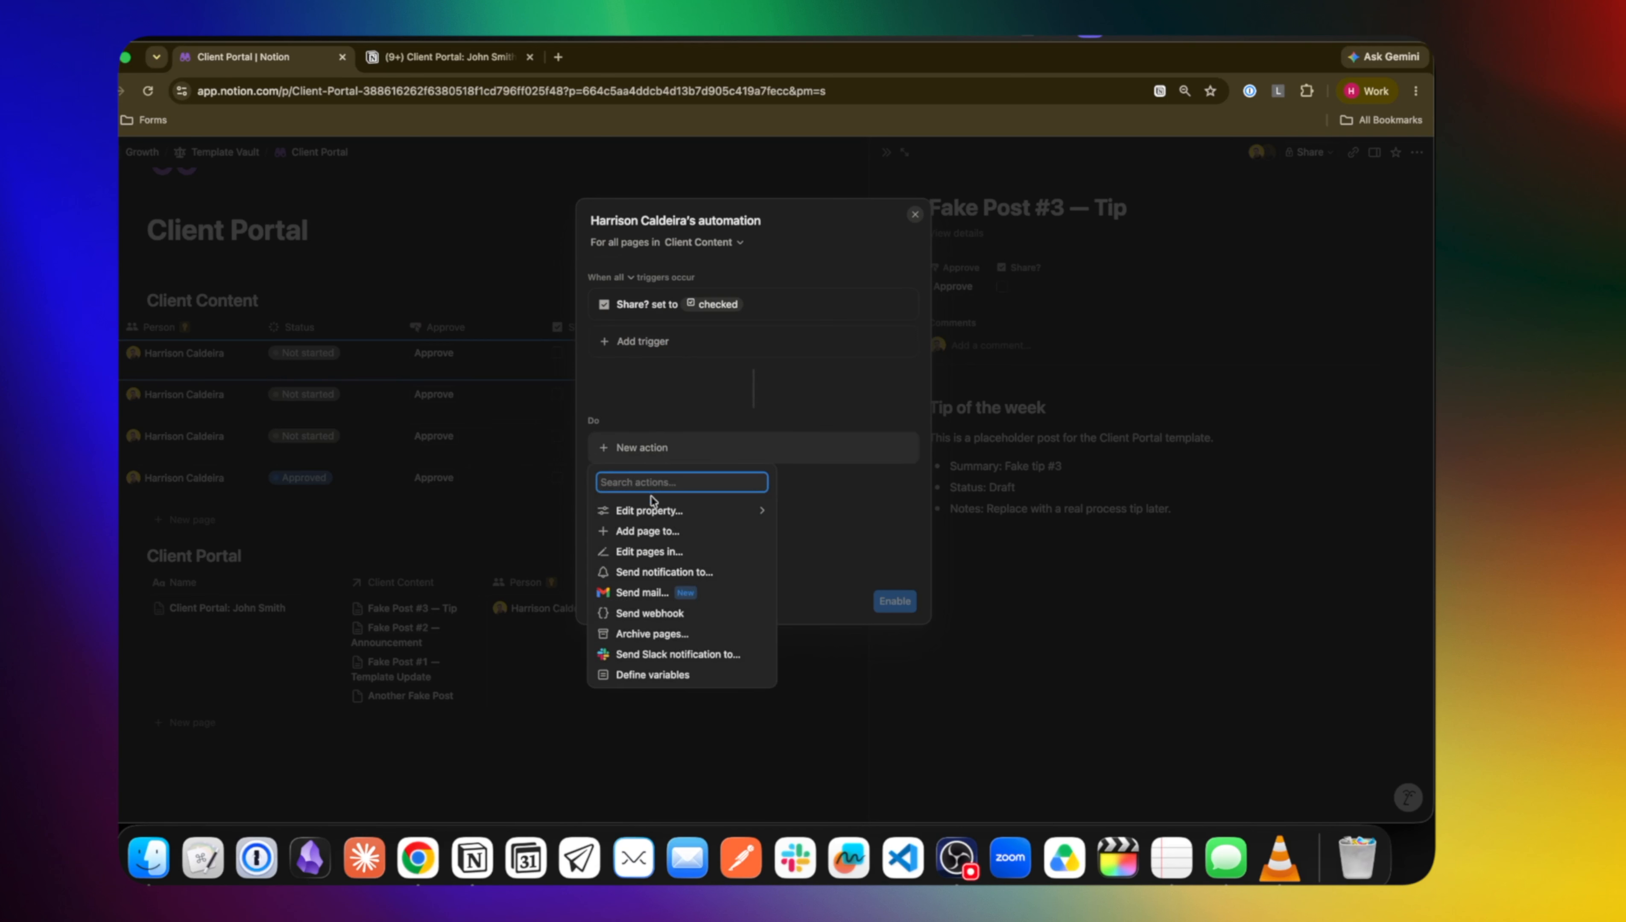
{"action": "left_click", "coordinate": [648, 512]}
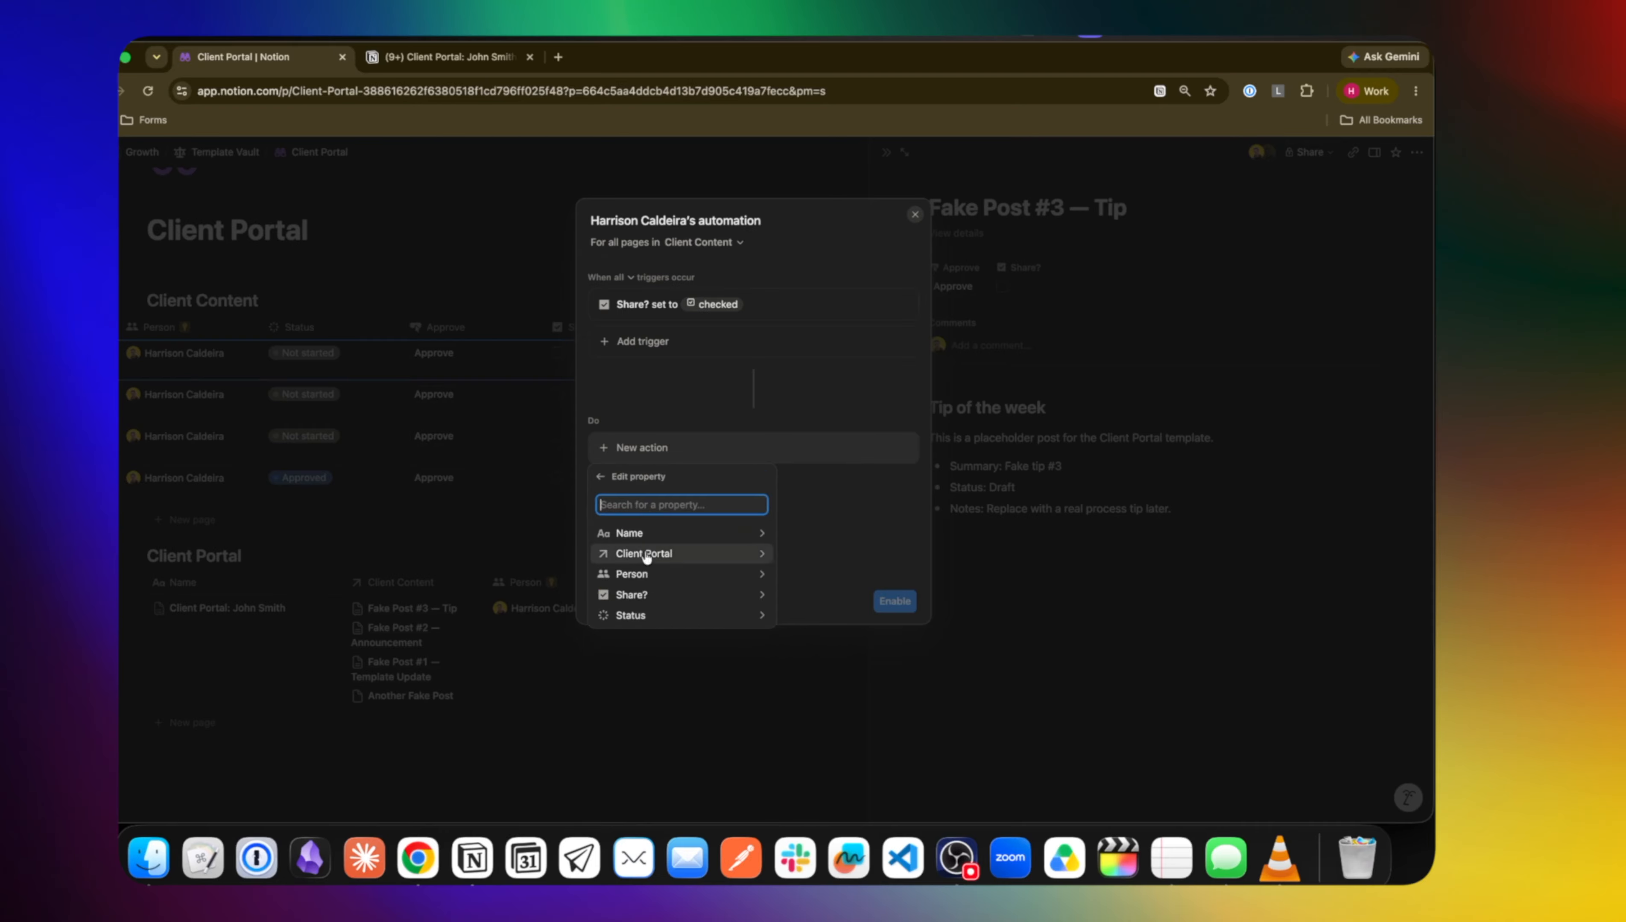
{"action": "left_click", "coordinate": [641, 576]}
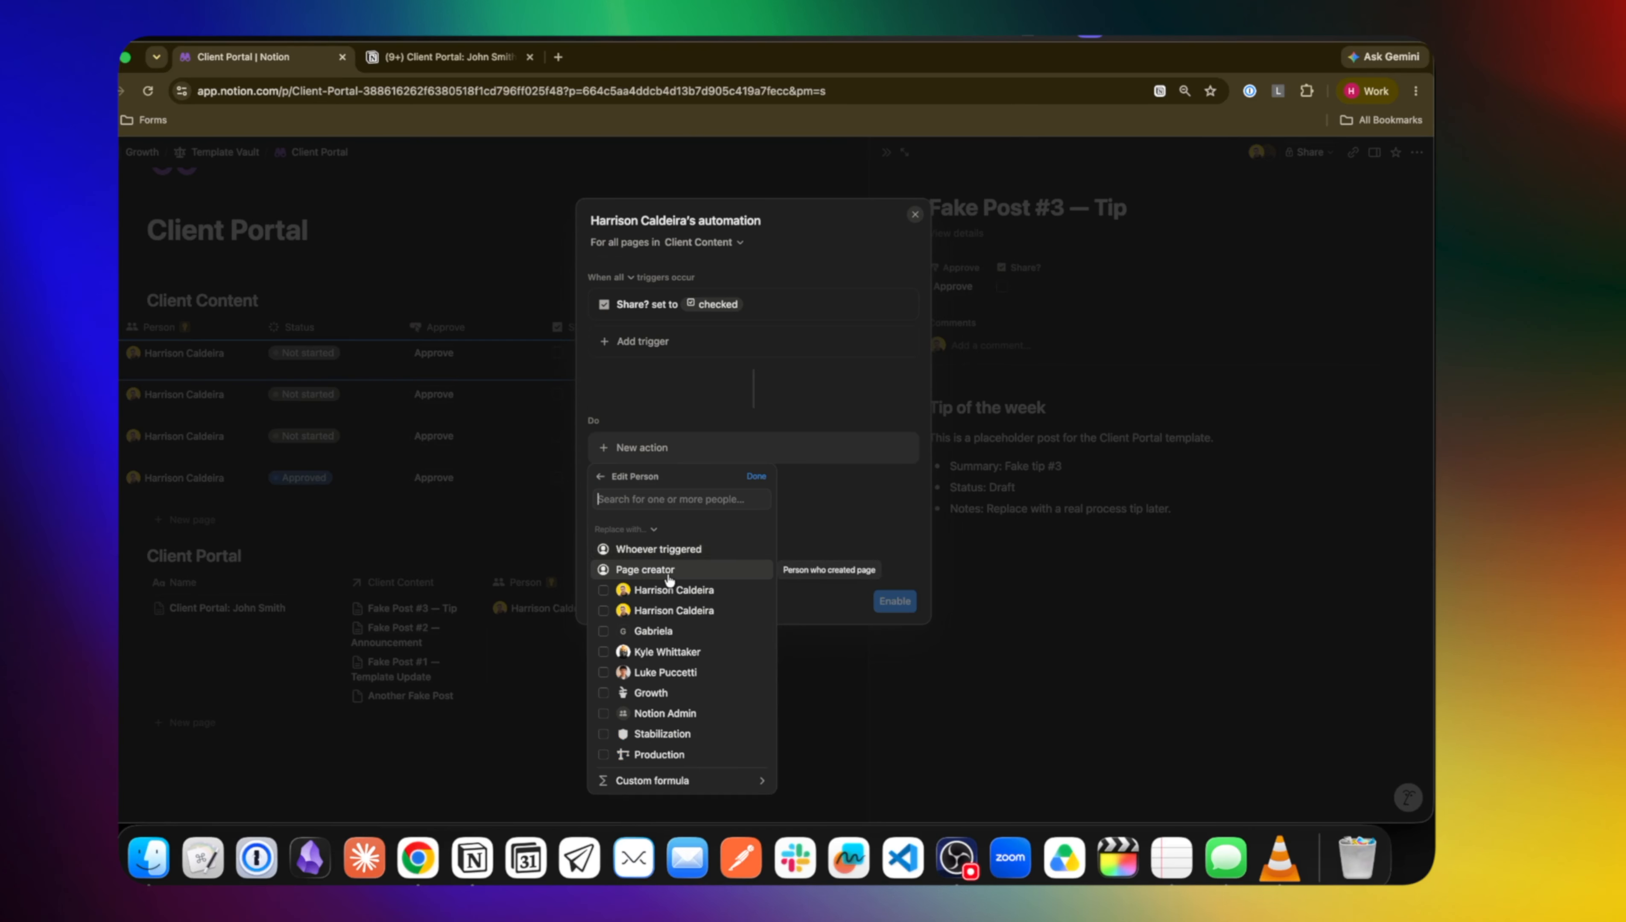
{"action": "left_click", "coordinate": [656, 780]}
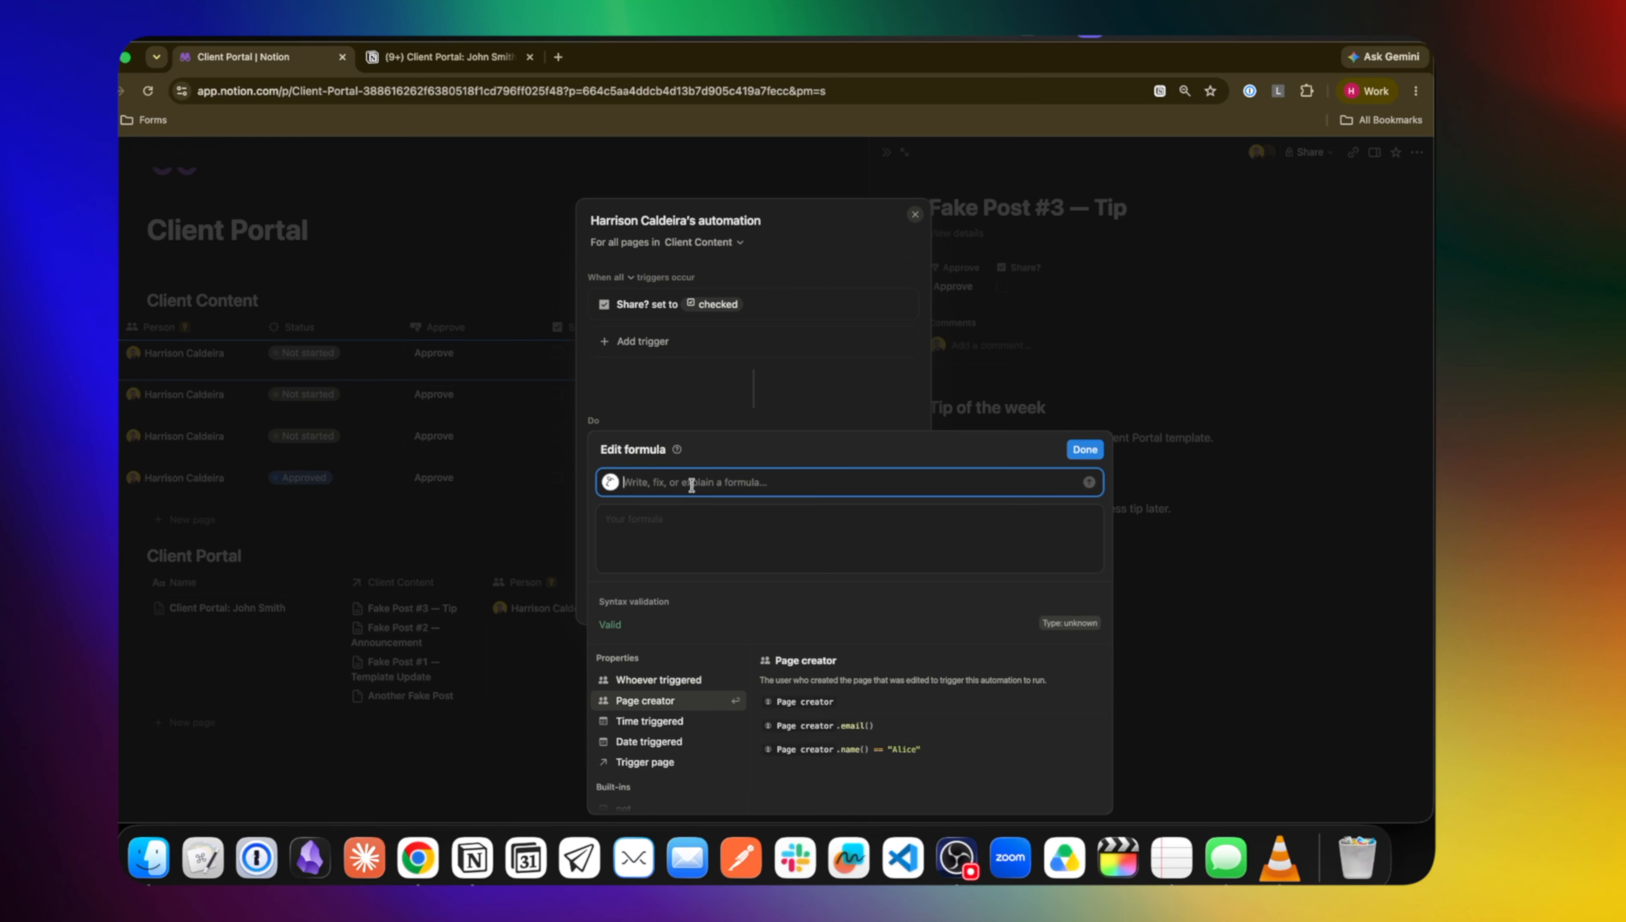
{"action": "type", "text": "I would like to pull the rel"}
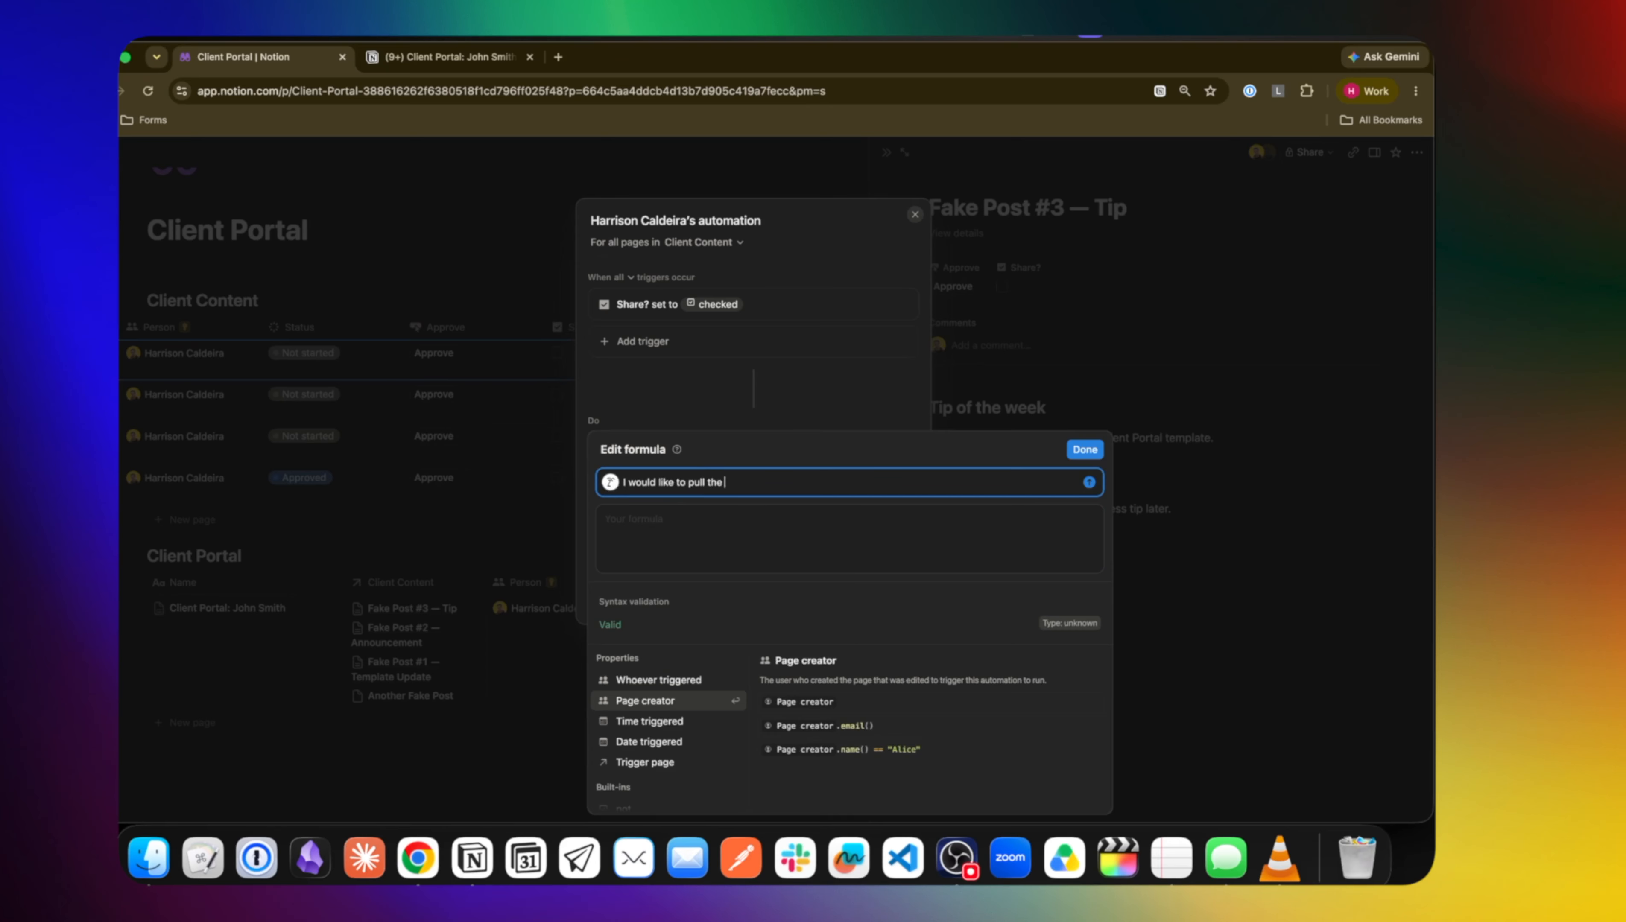